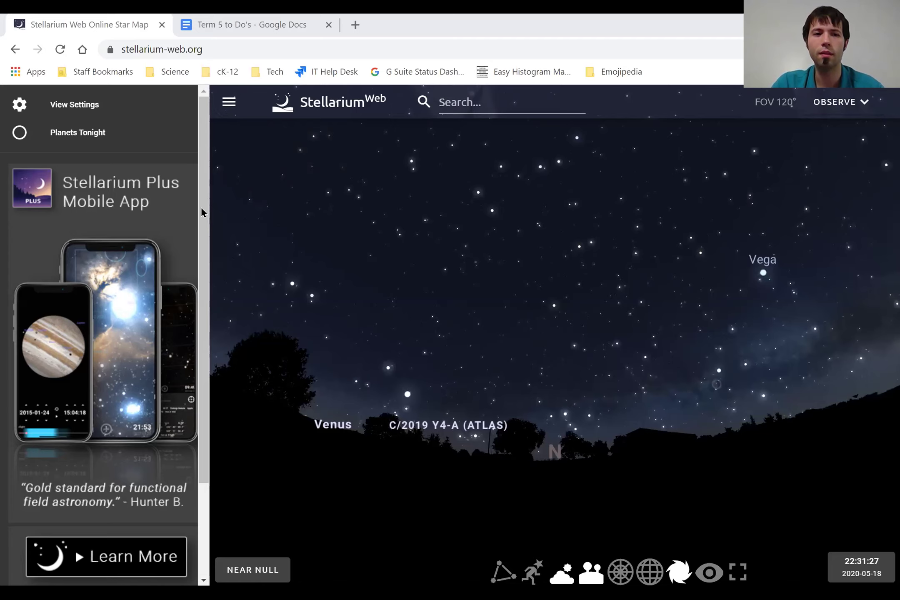
Review the view settings, and show the sky map in full screen without the side menu
left_click(100, 105)
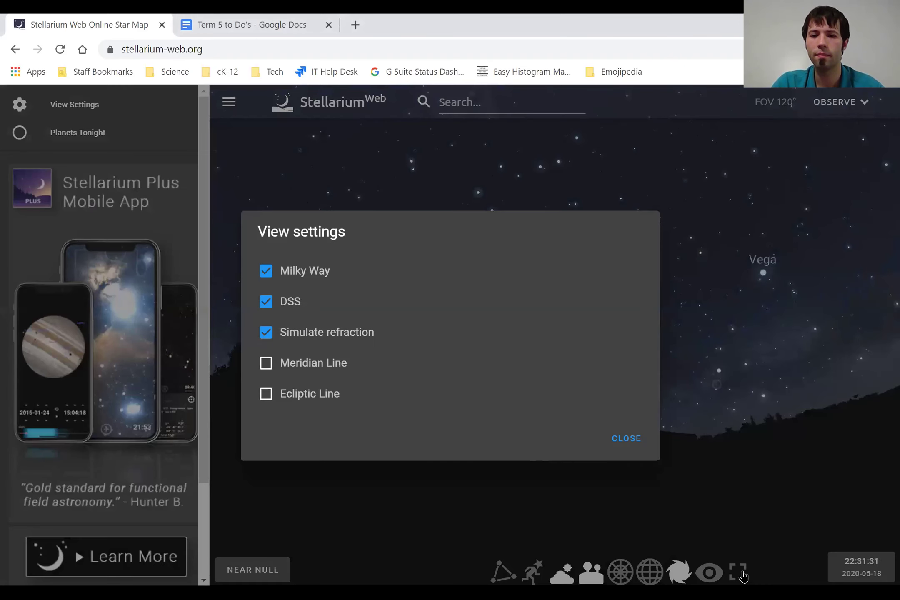
left_click(740, 573)
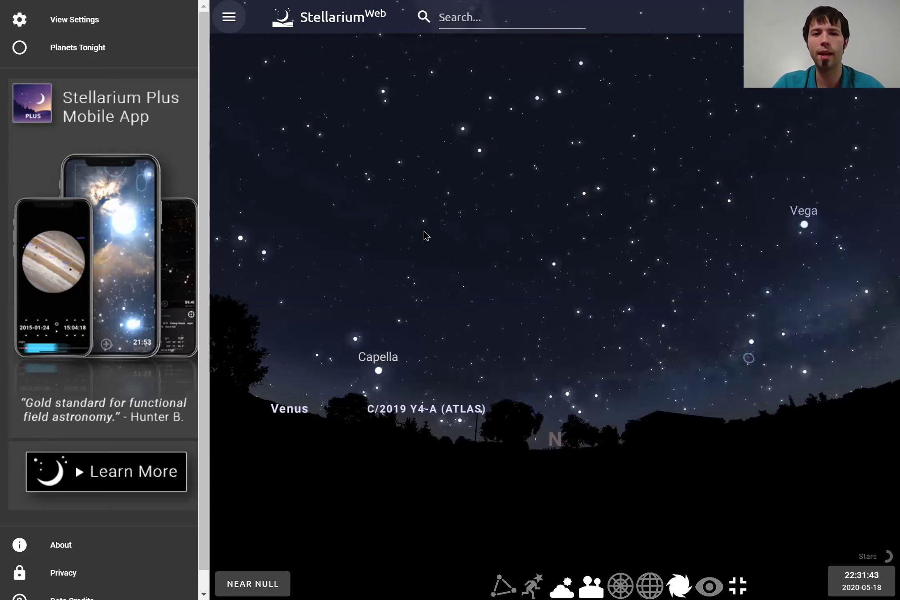
key("Return")
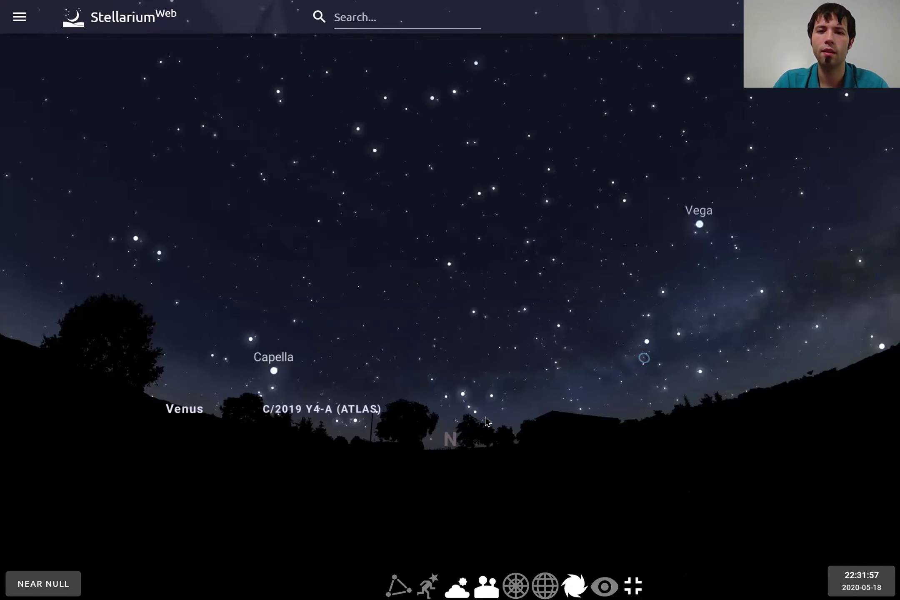
Display the constellation lines and constellation art over the sky, and hide both again
left_click_drag(484, 417, 473, 355)
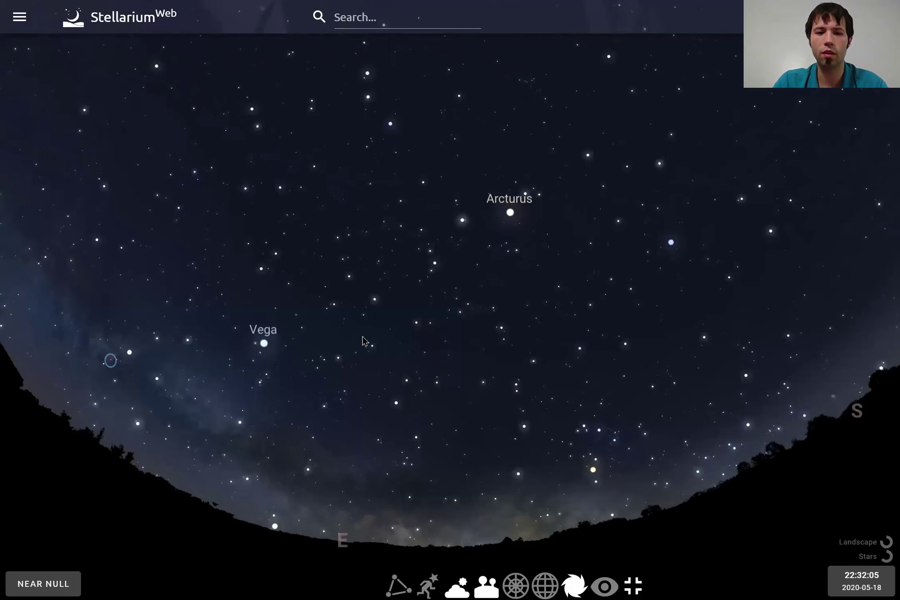
left_click_drag(537, 524, 494, 346)
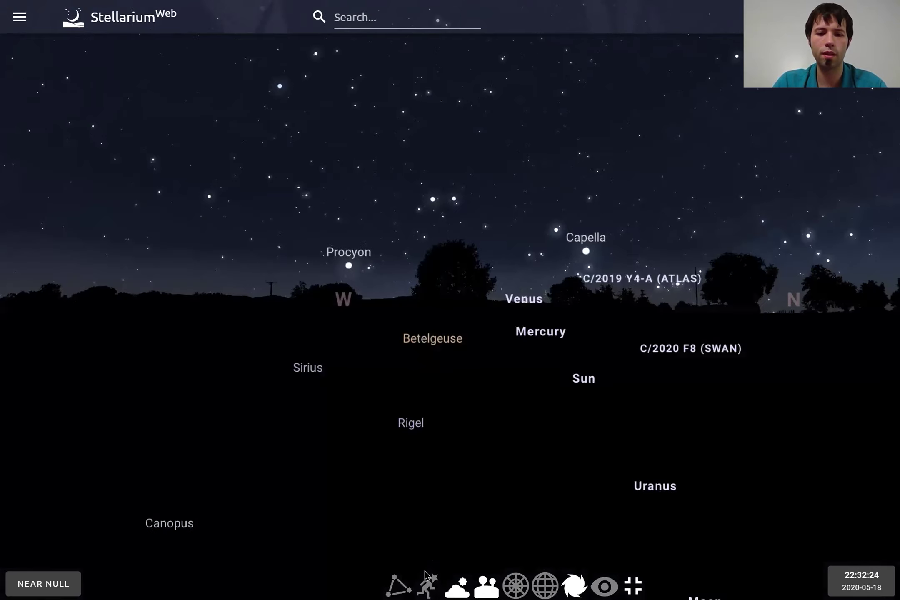
left_click(428, 589)
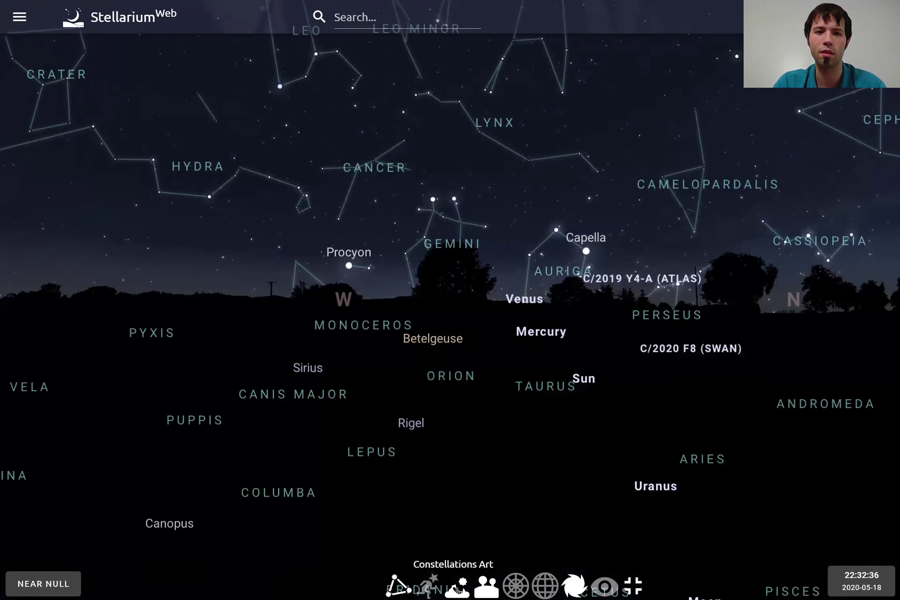
left_click(458, 589)
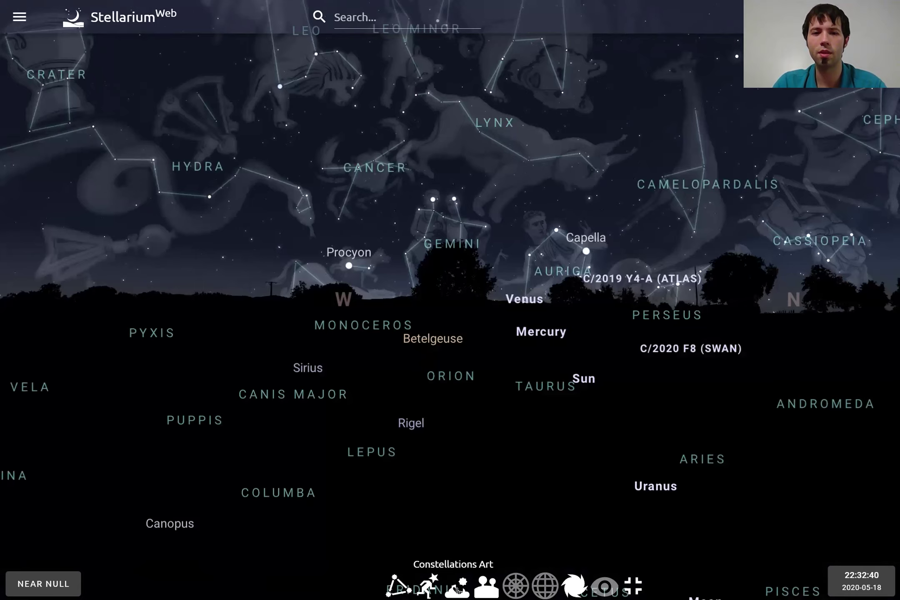
left_click(458, 590)
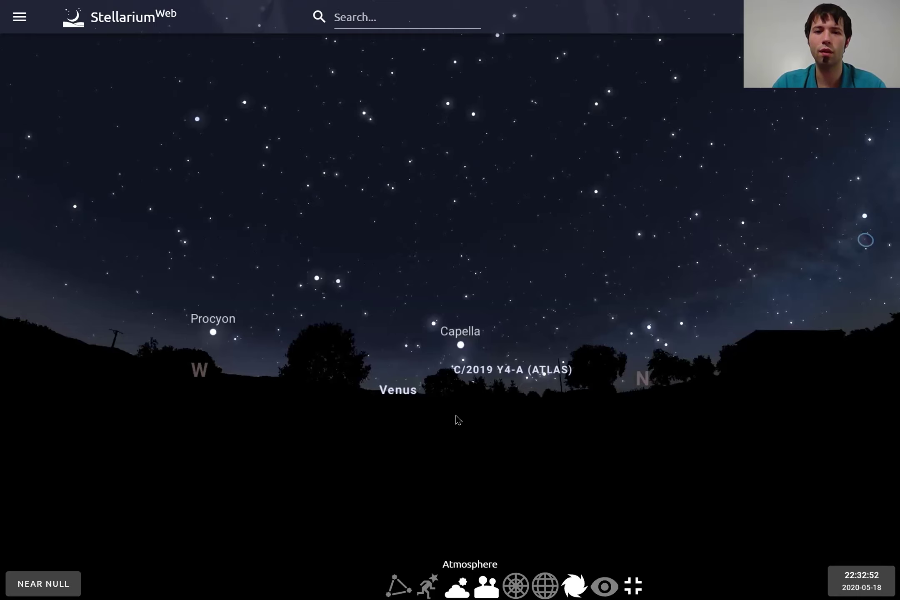
Turn off the atmosphere, and hide the landscape temporarily to view the planets and stars below the horizon
key("a")
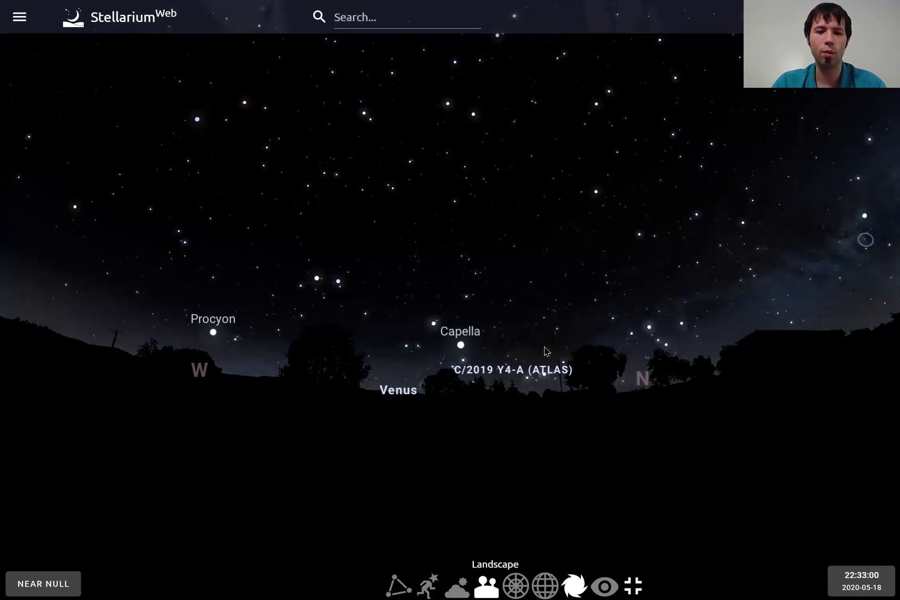
key("g")
left_click_drag(545, 347, 478, 328)
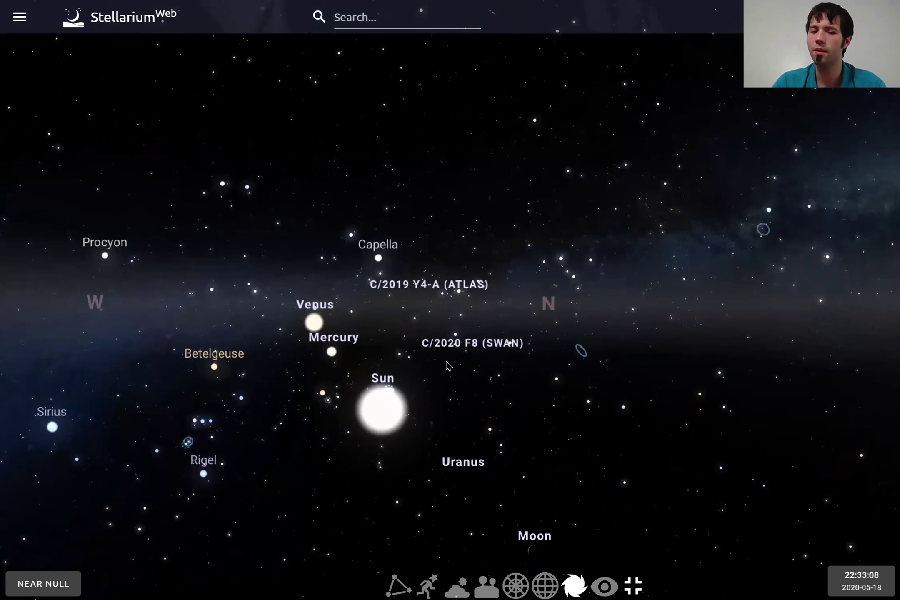
left_click_drag(633, 420, 457, 381)
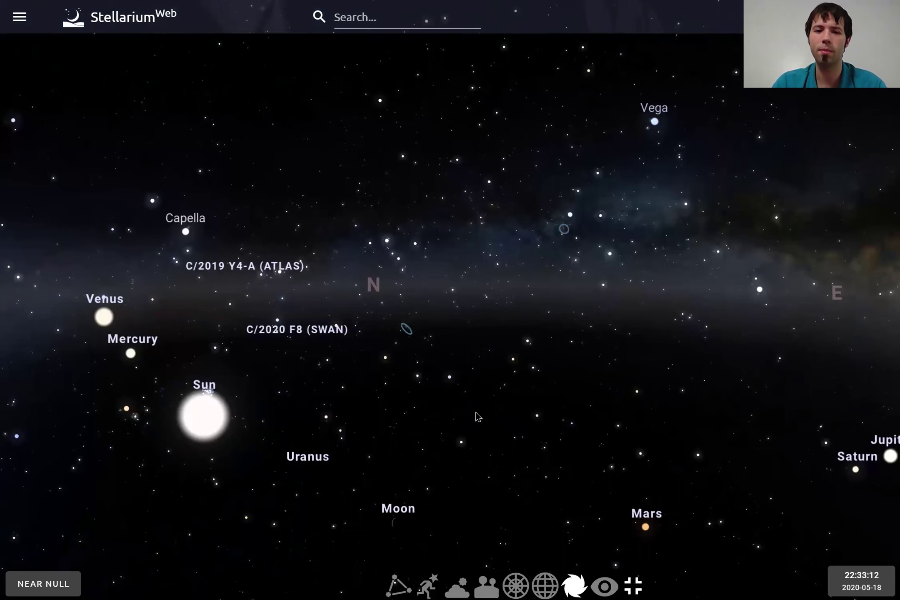
left_click_drag(427, 499, 590, 452)
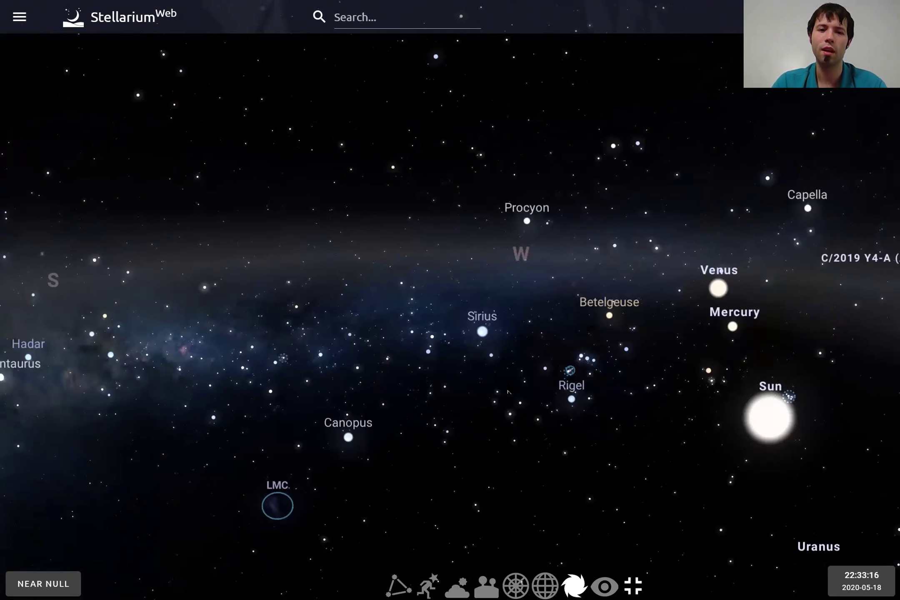
left_click_drag(361, 433, 472, 370)
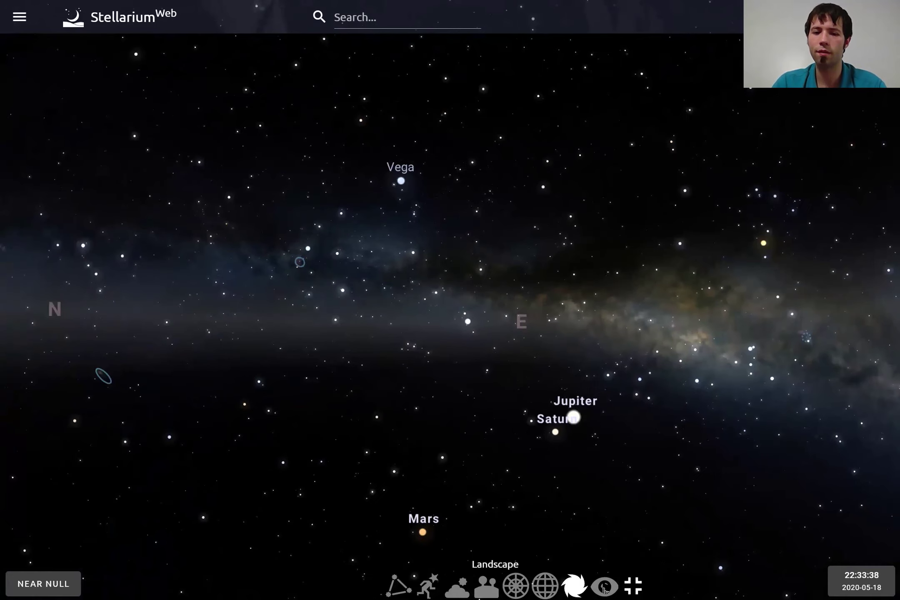
key("g")
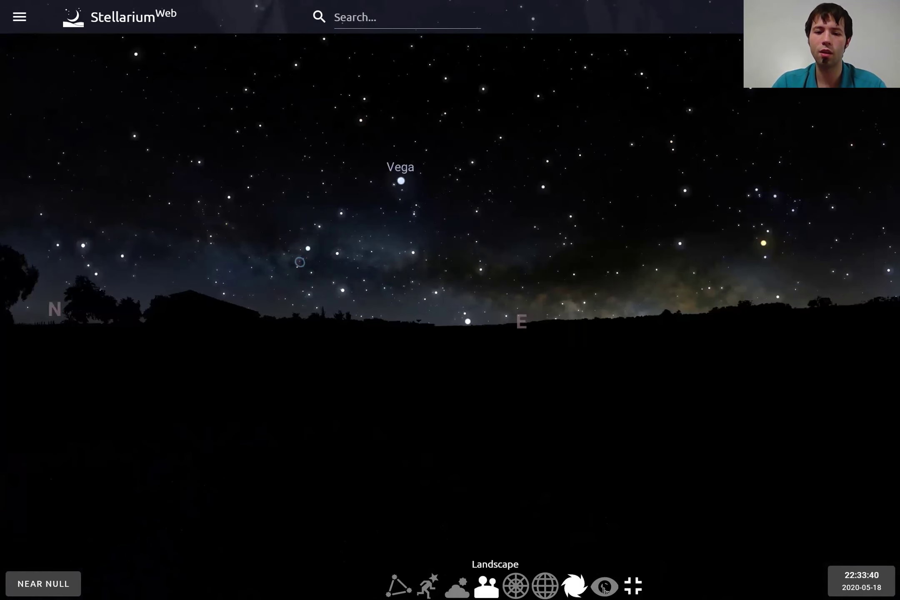
Display the azimuthal grid and the equatorial grid in turn, hiding each one again
key("z")
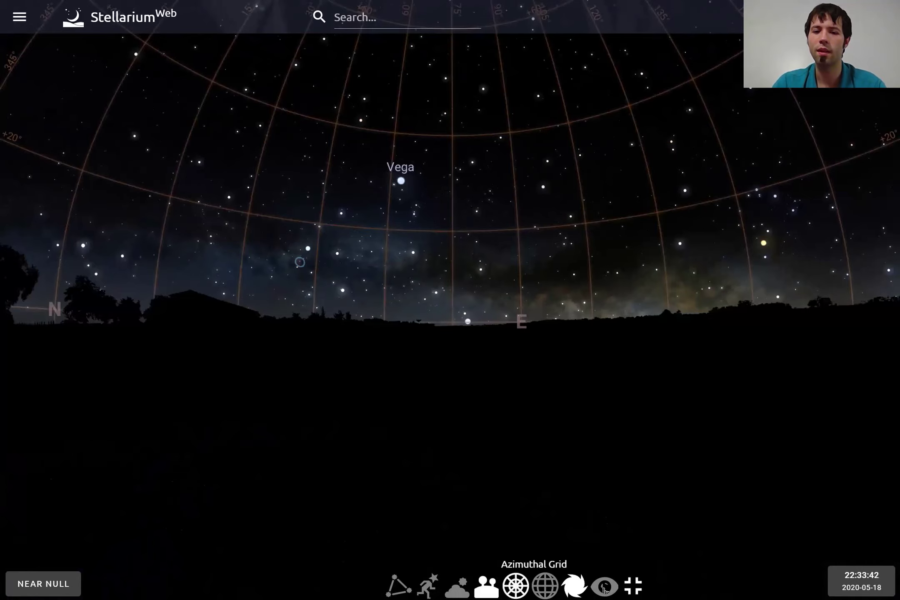
key("z")
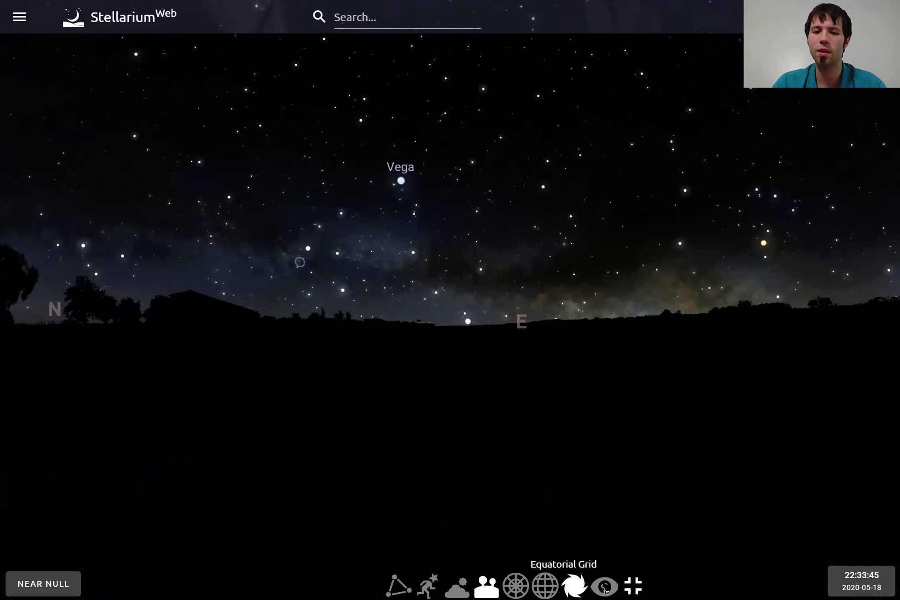
key("e")
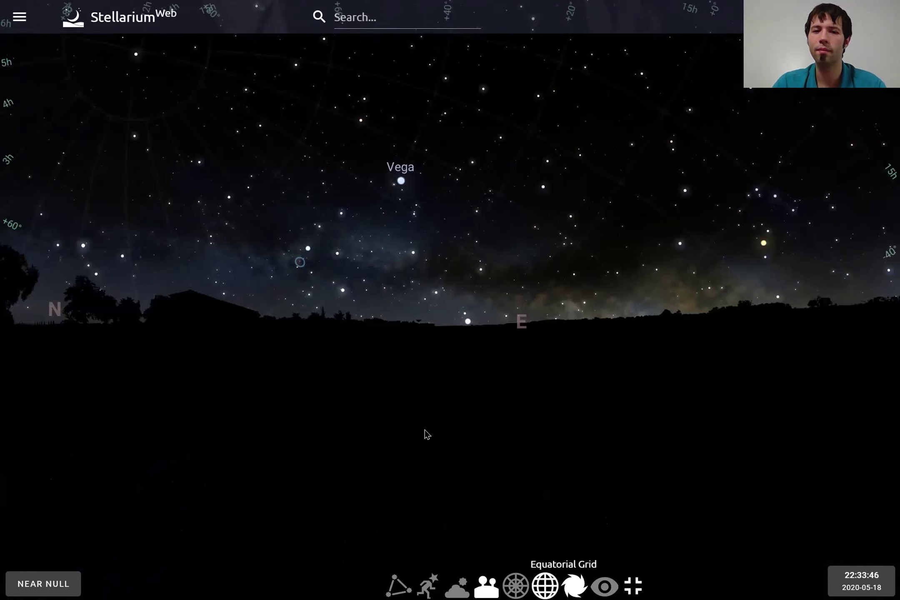
key("e")
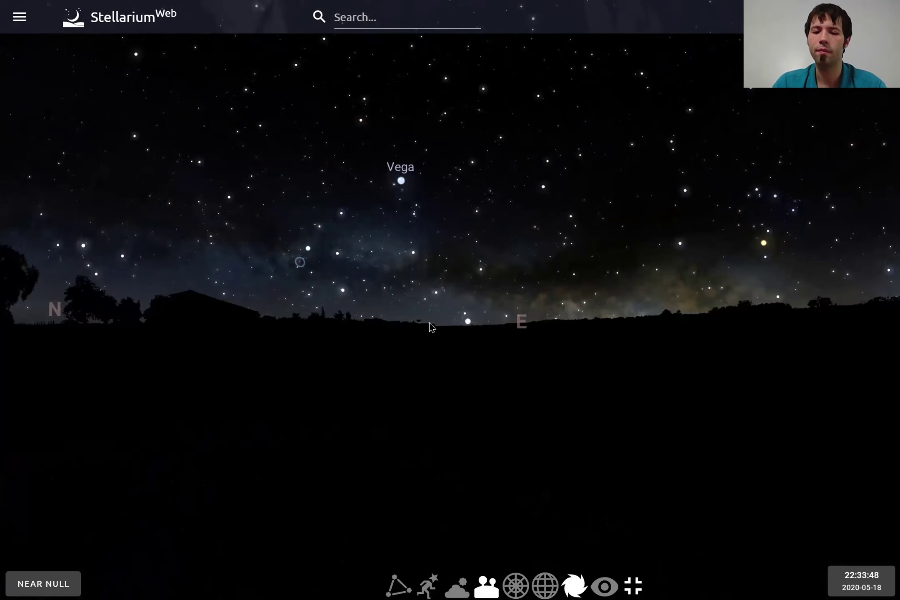
key("d")
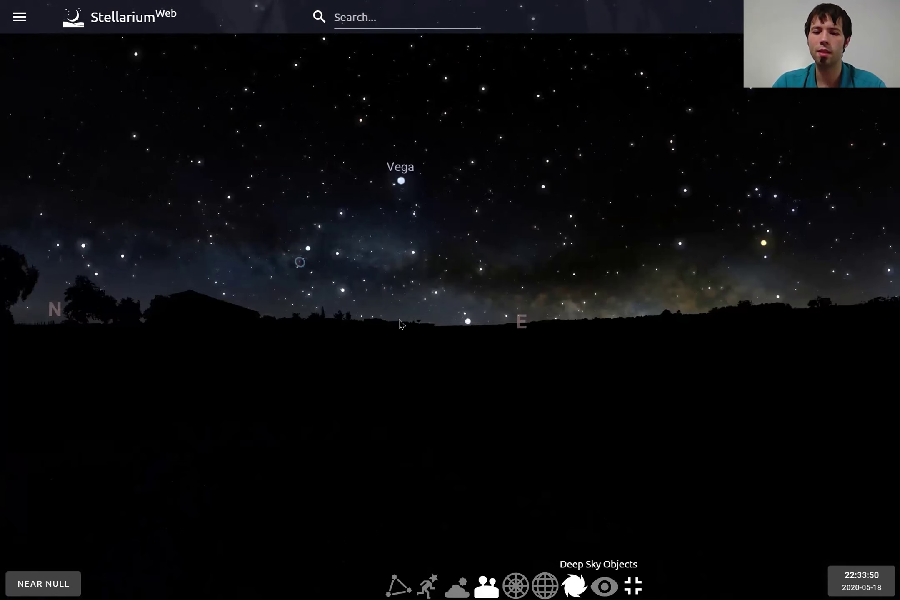
Turn on night mode, look around the sky from east to north, and switch night mode off again
key("n")
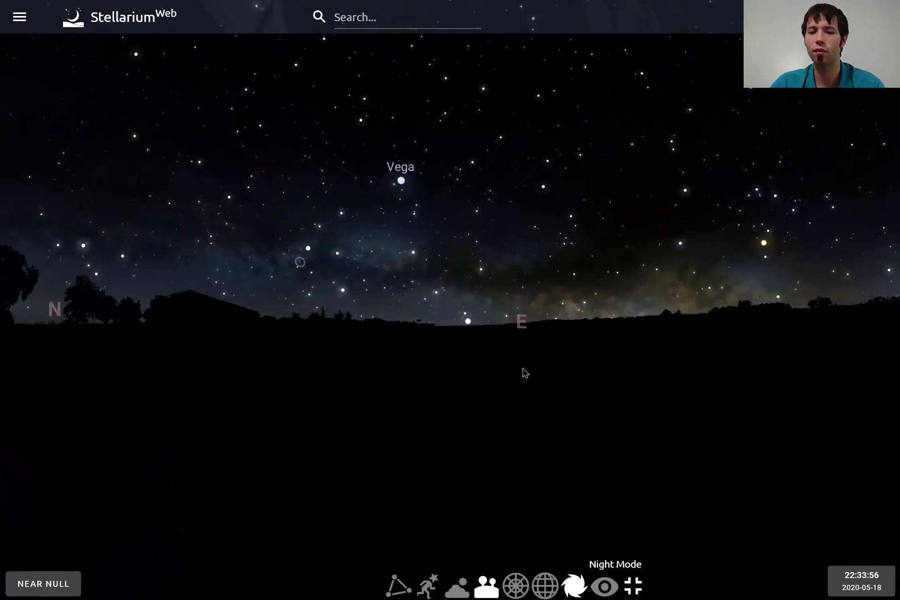
left_click(605, 587)
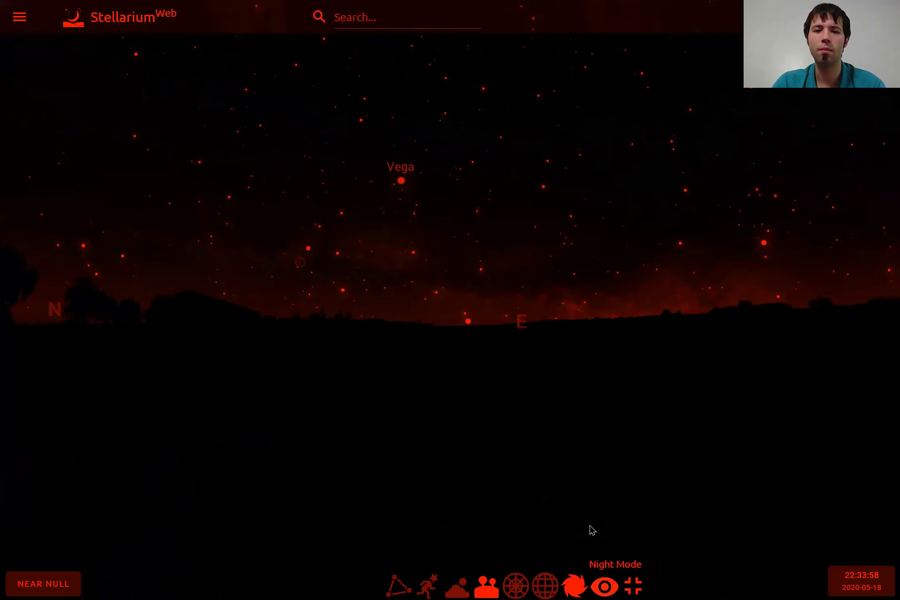
left_click_drag(592, 530, 597, 590)
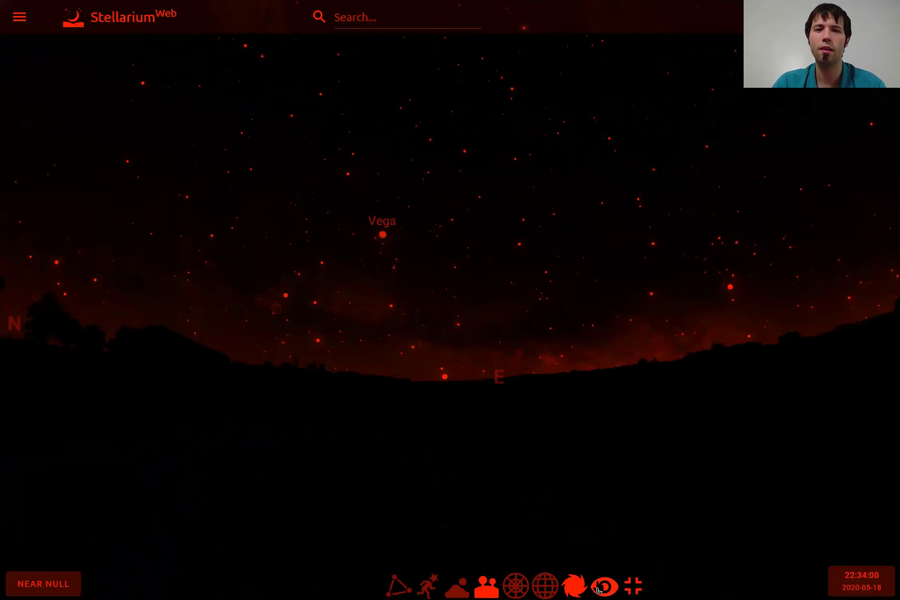
key("Down")
key("Down")
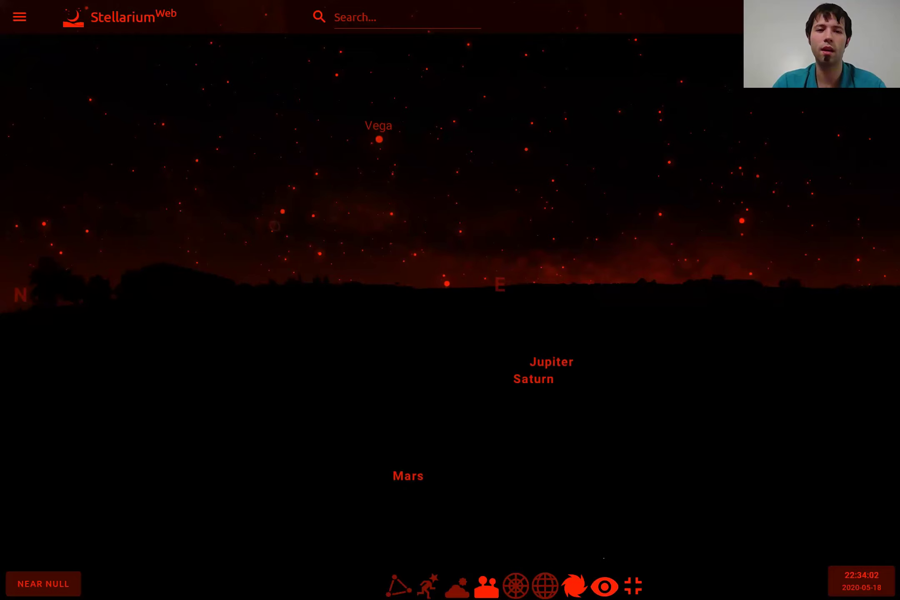
key("Left")
key("Down")
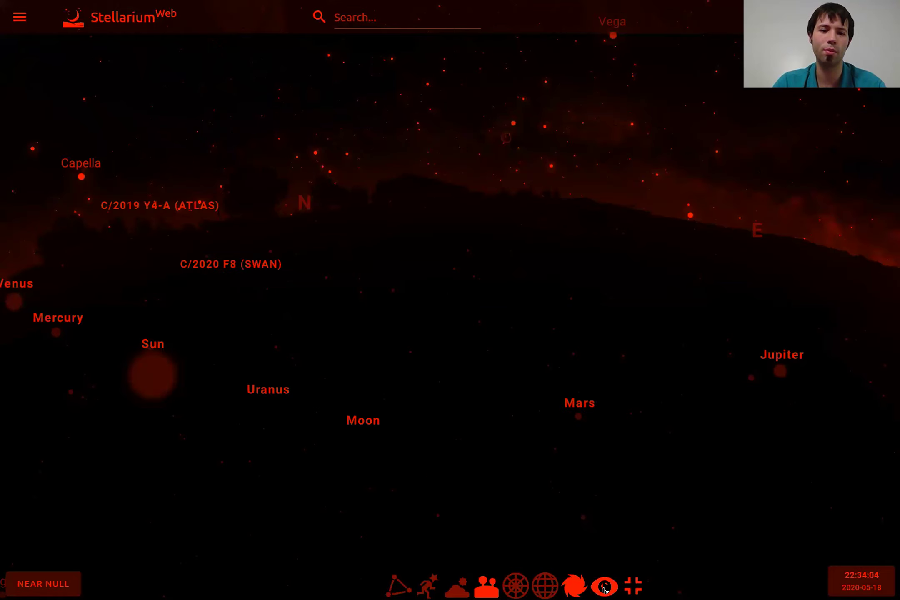
key("Left")
key("Up")
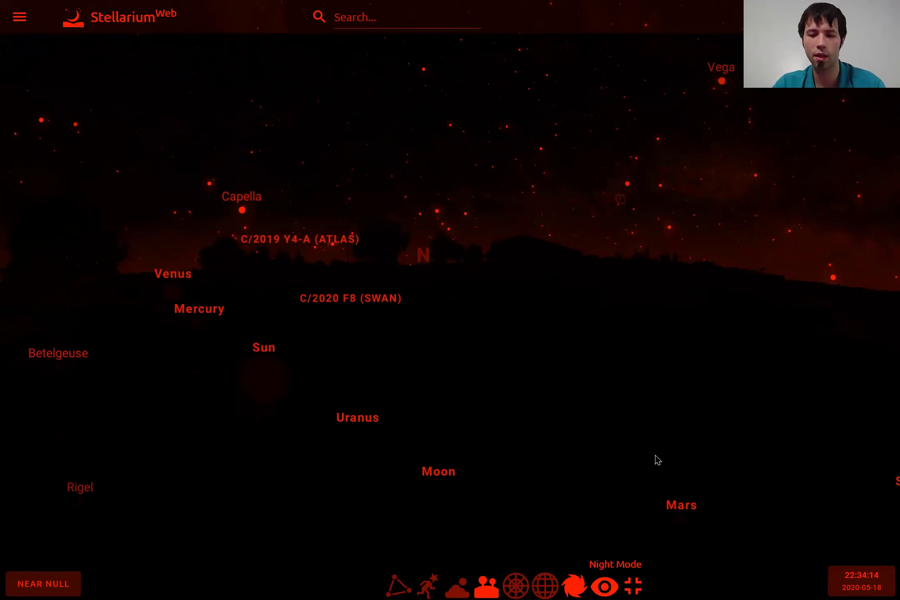
left_click(605, 587)
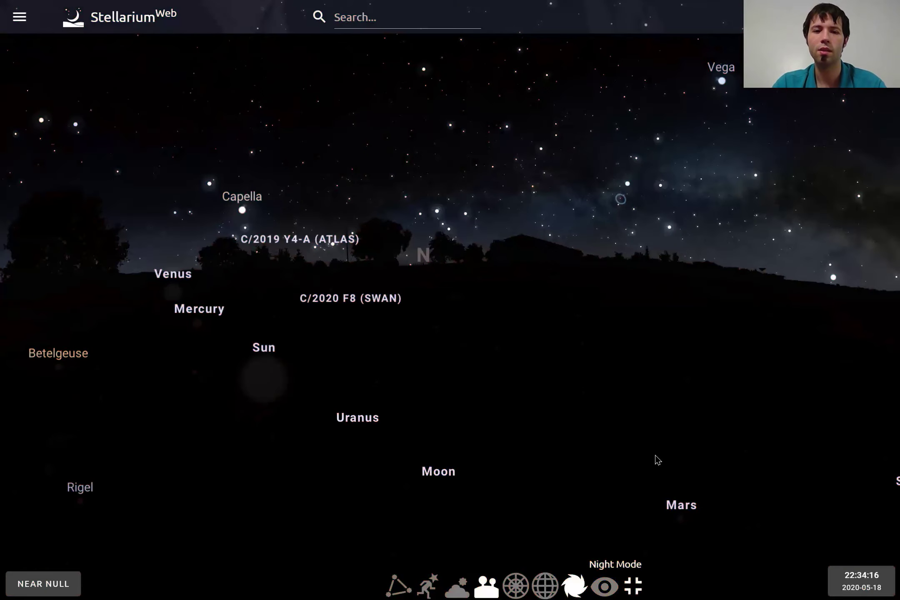
Open the observing location settings and search the map for "st louis"
left_click_drag(527, 406, 656, 457)
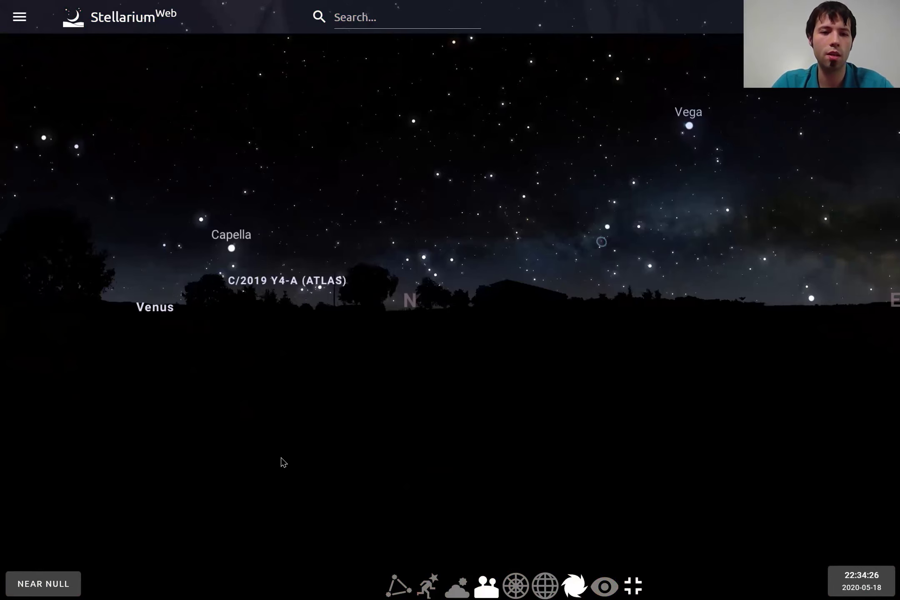
left_click_drag(282, 459, 116, 483)
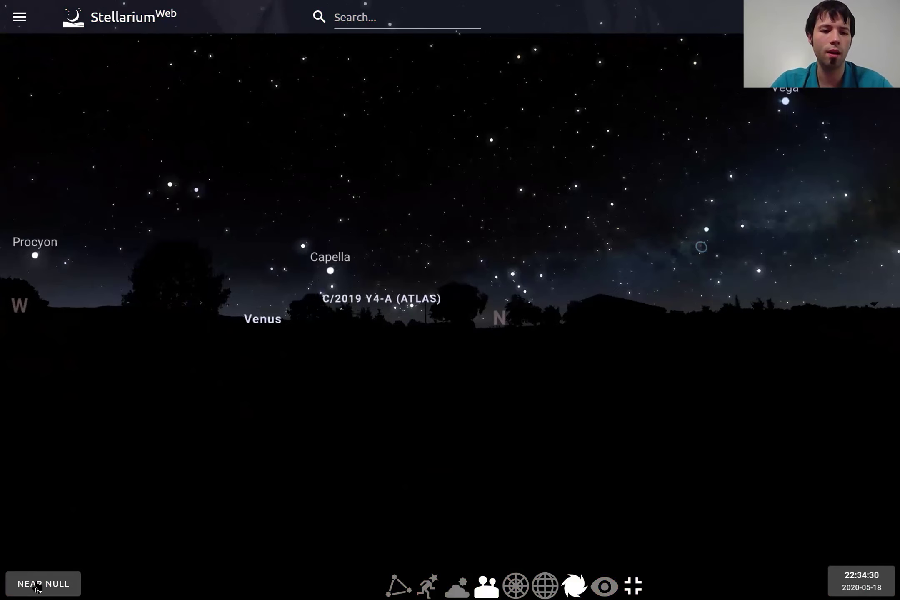
left_click(71, 582)
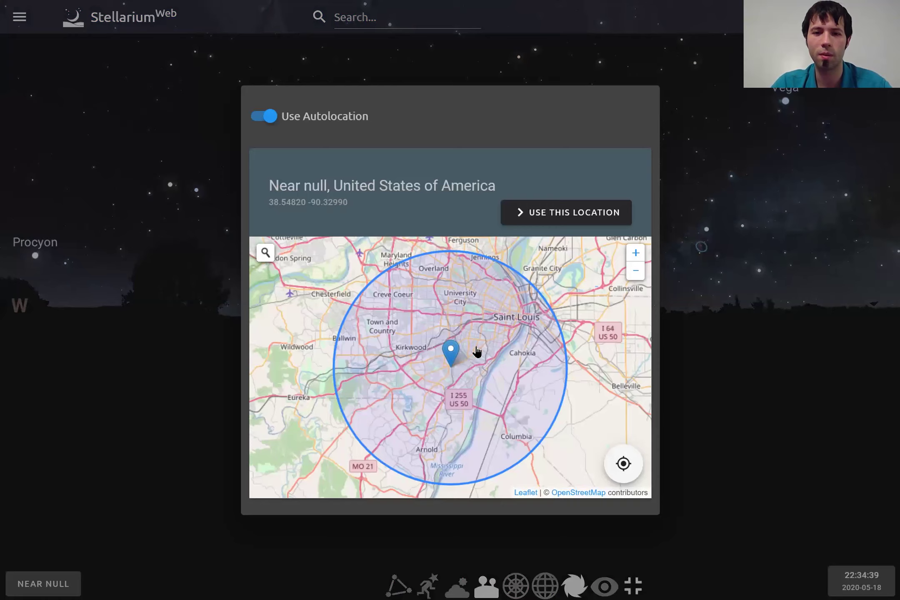
left_click(268, 260)
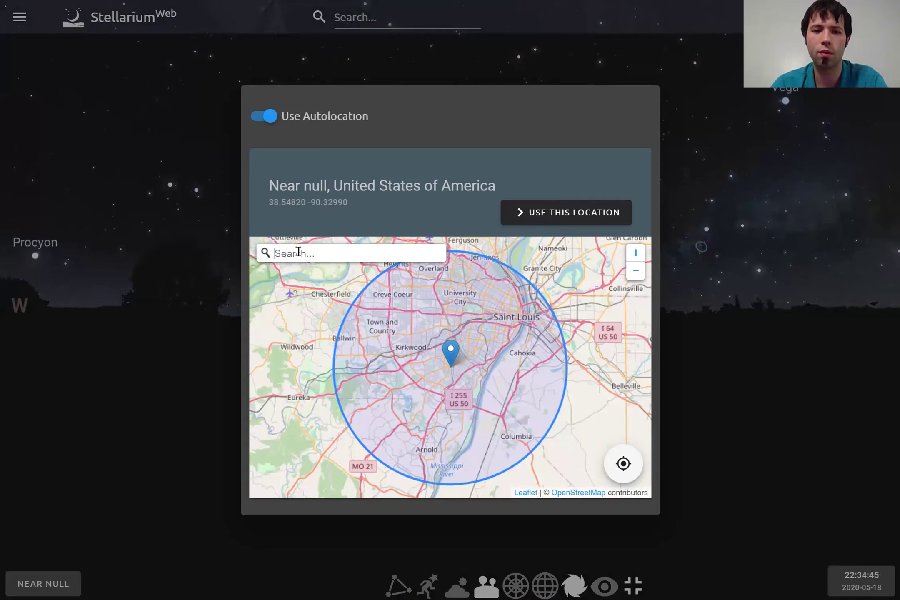
type("st")
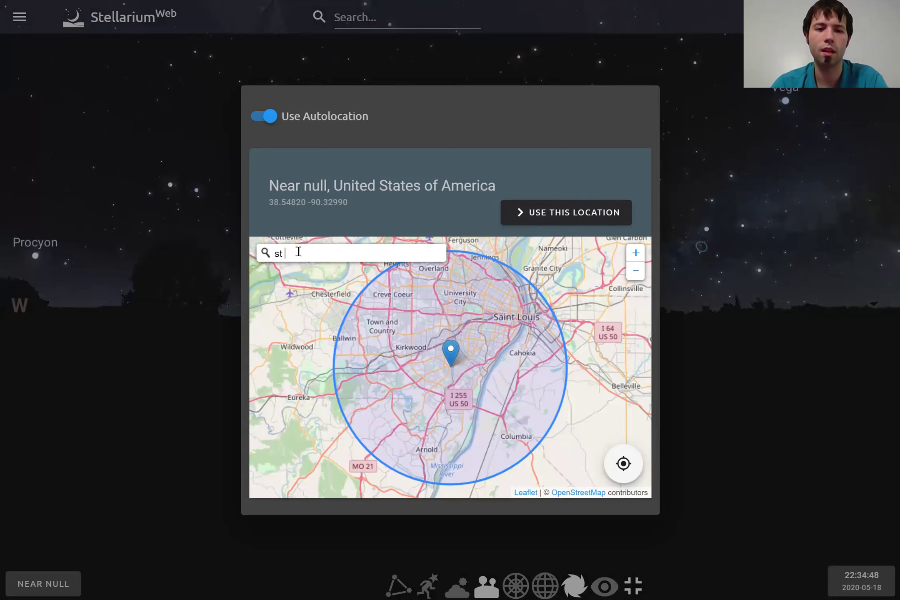
type(" louis")
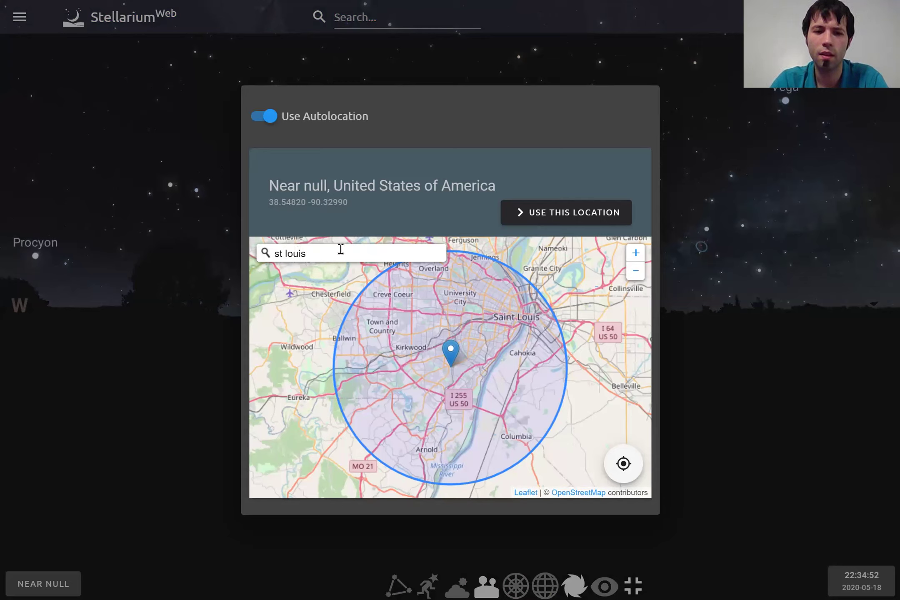
key("Return")
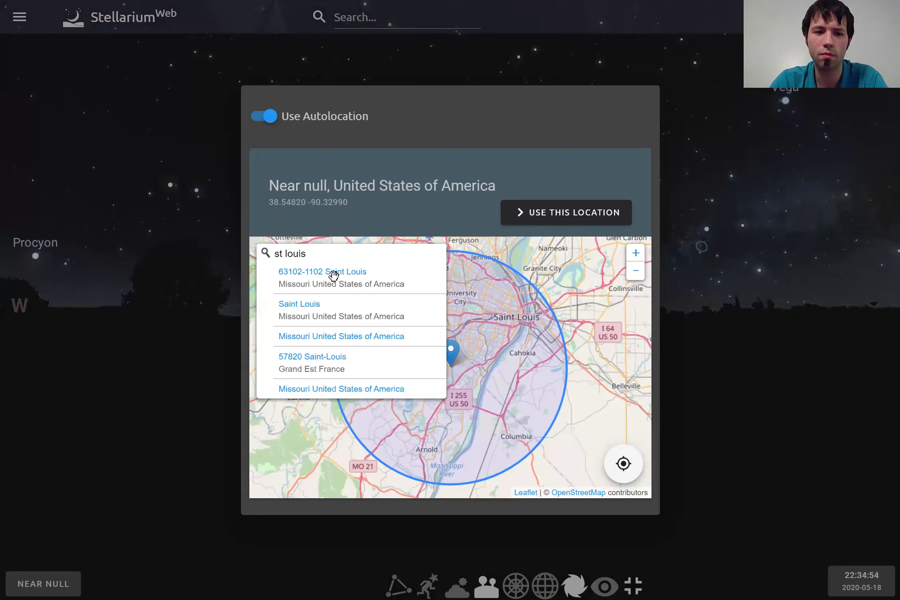
Repeat the "st louis" search and use the first Saint Louis, Missouri result as the observing location
left_click(266, 253)
left_click(266, 253)
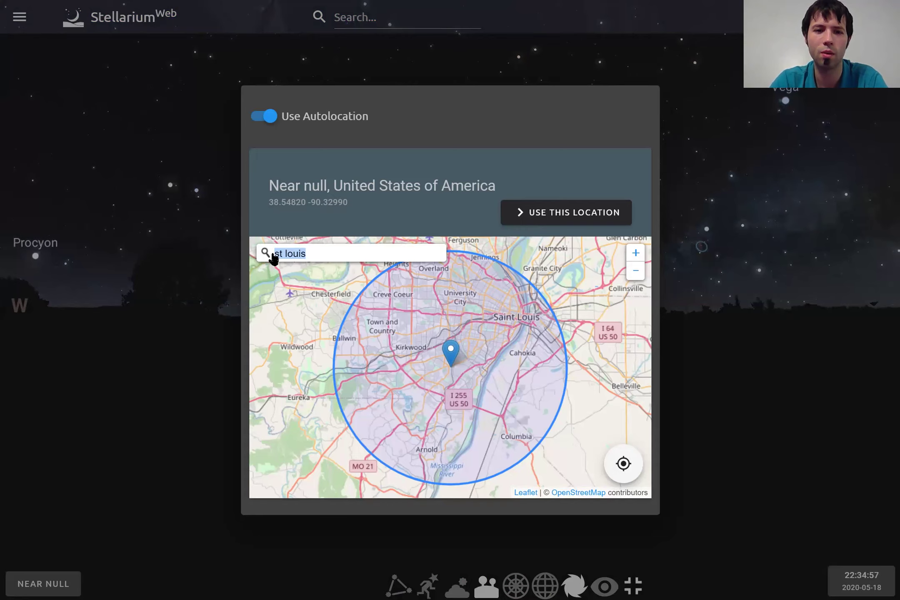
left_click(311, 250)
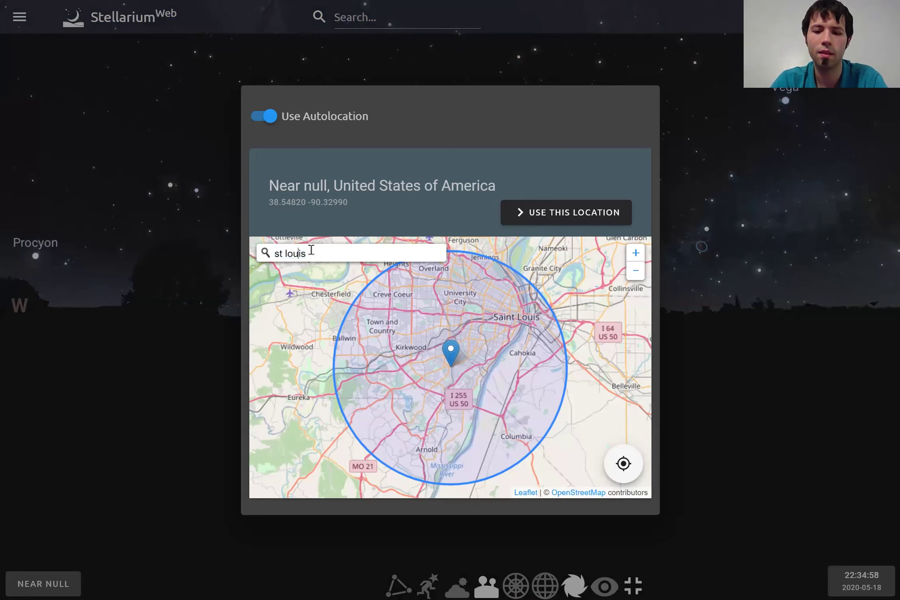
left_click(311, 251)
key("Return")
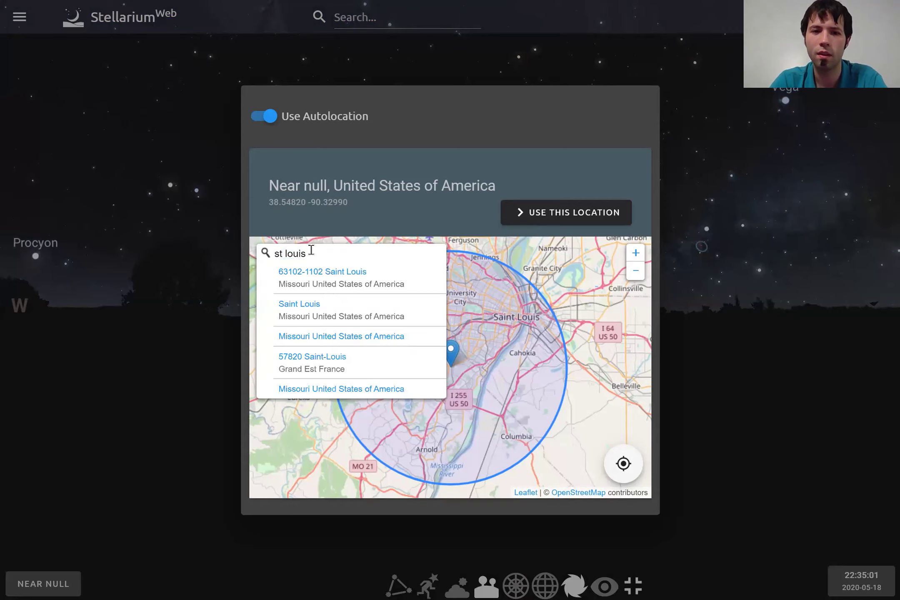
key("Down")
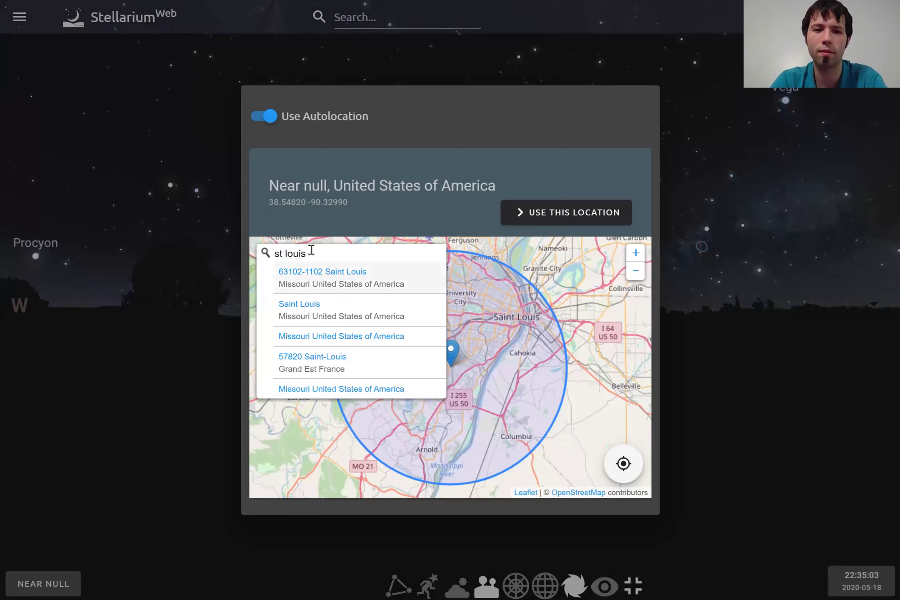
left_click(356, 259)
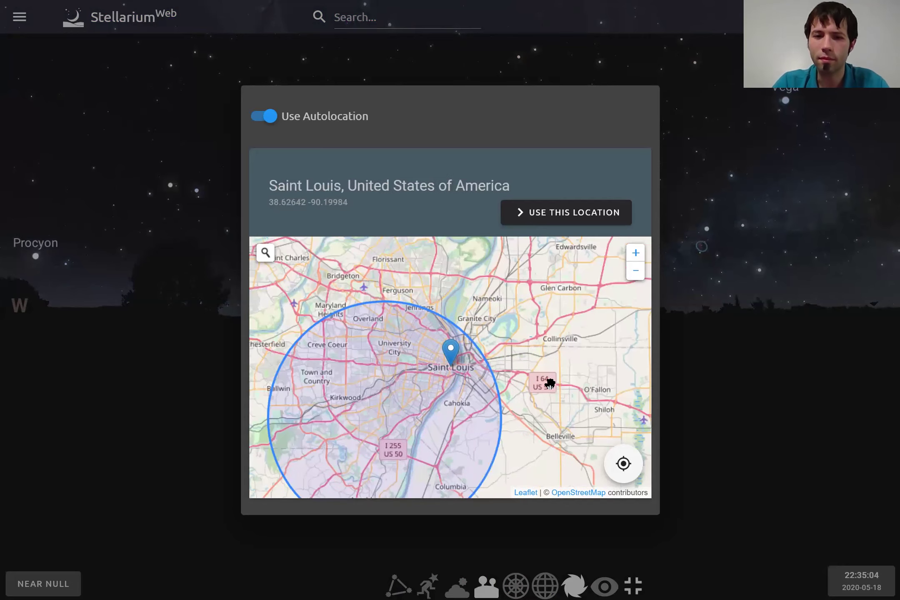
left_click(552, 216)
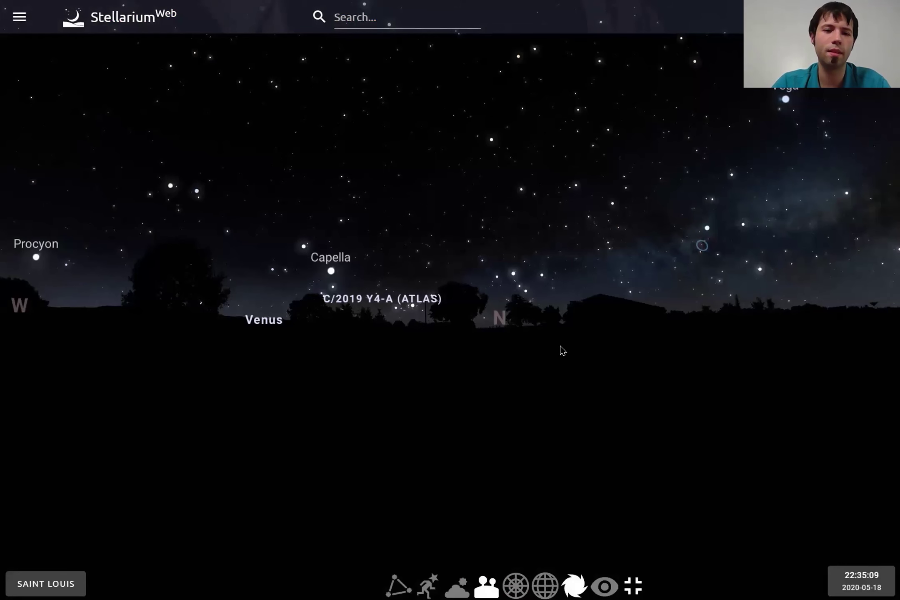
Reopen the location settings, search the map for "sydney", and close the settings without choosing a result
left_click_drag(555, 437, 671, 466)
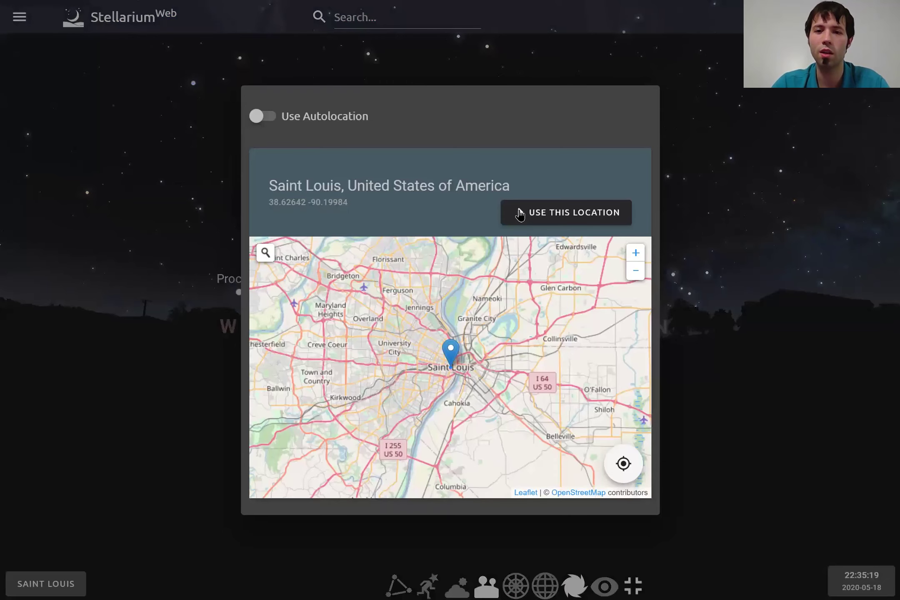
left_click(521, 215)
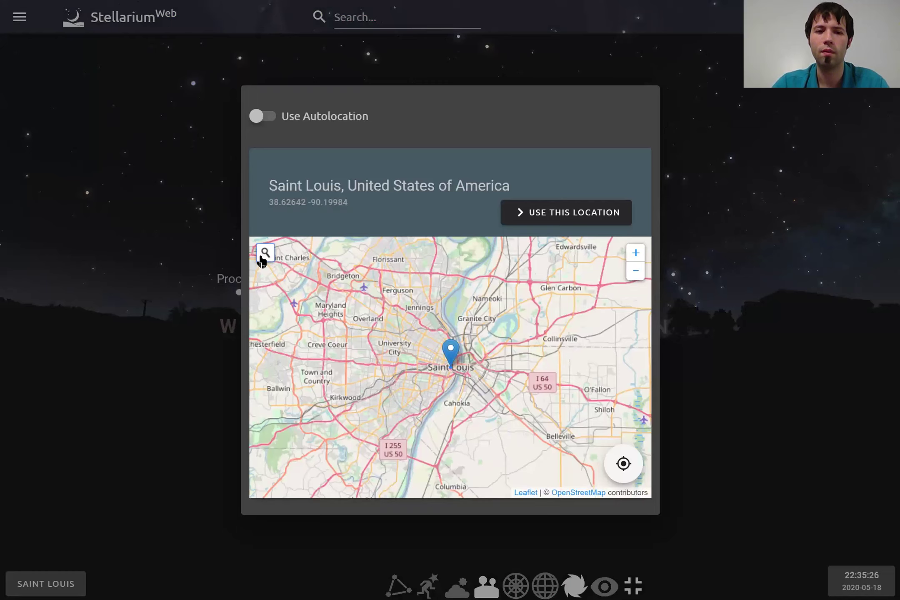
left_click(263, 254)
type("sydney")
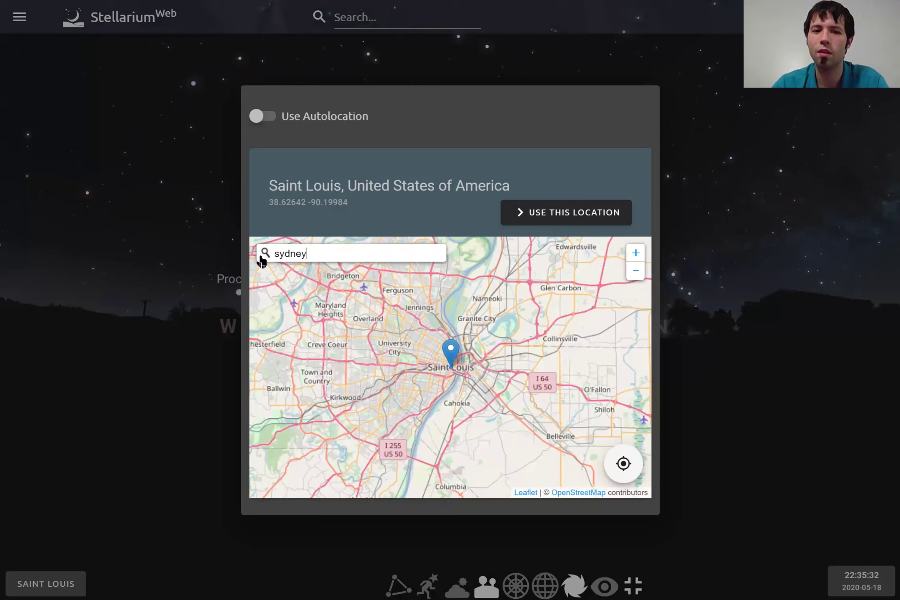
type(", a")
key("BackSpace")
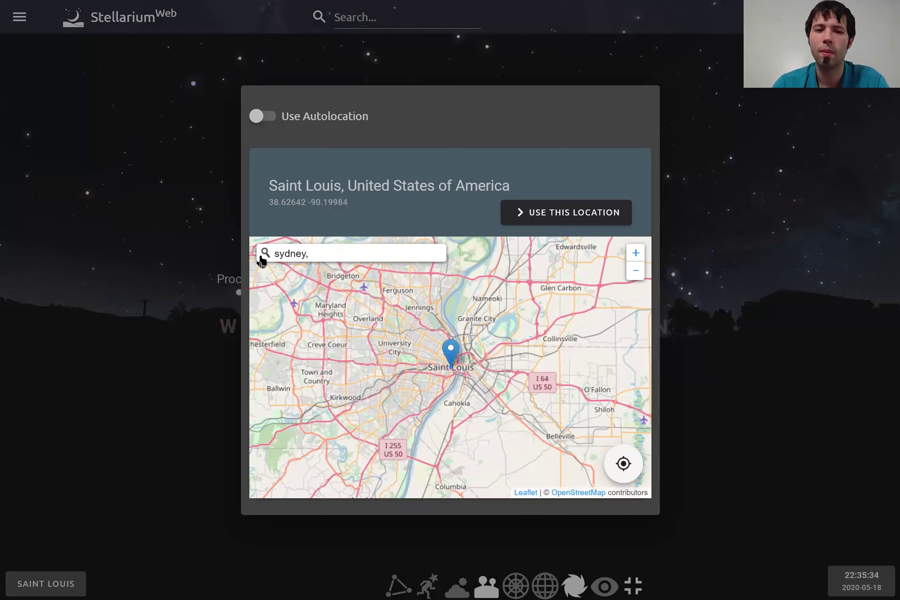
key("BackSpace")
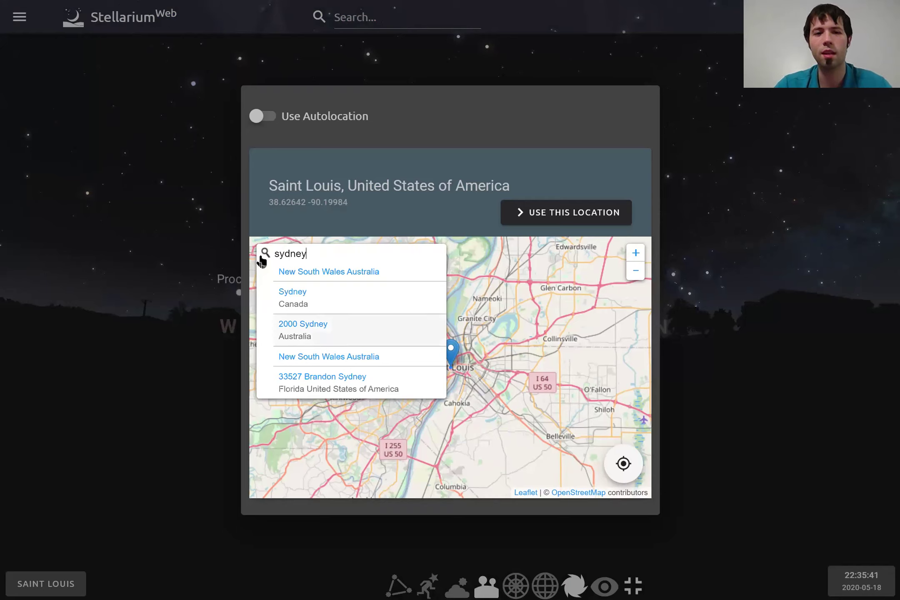
left_click(375, 199)
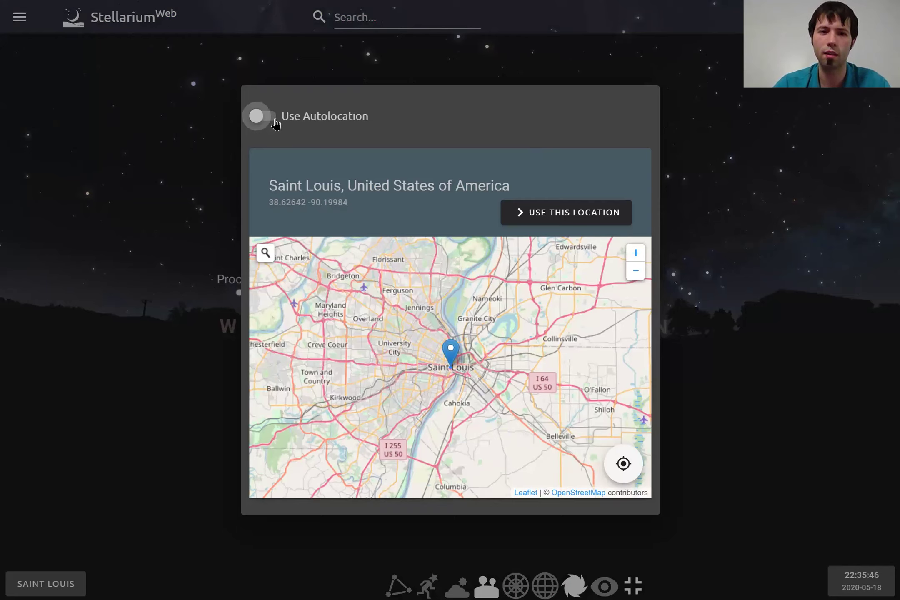
left_click(734, 318)
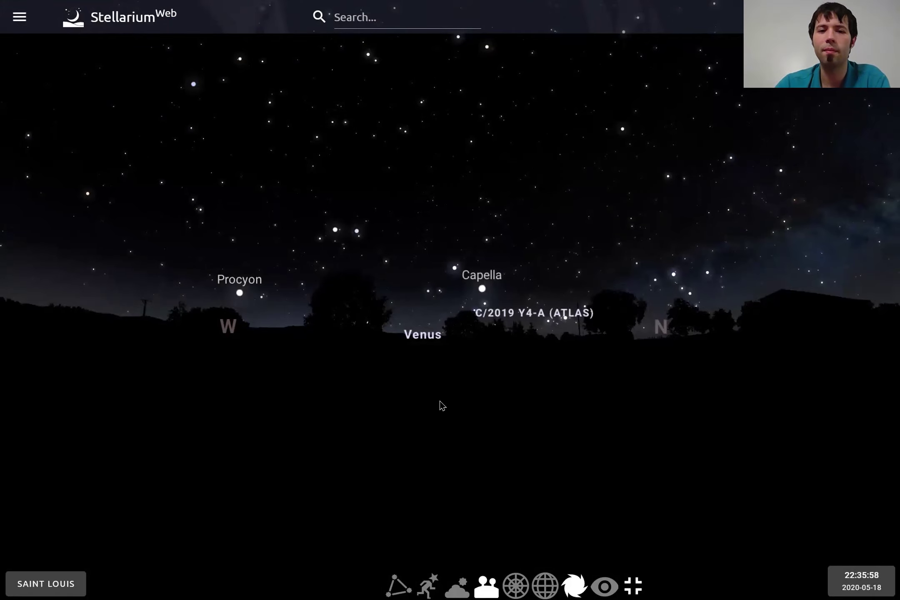
Zoom in on the sky above Capella to view the area near Polaris, and zoom back out to the horizon
scroll(443, 406, "up", 1)
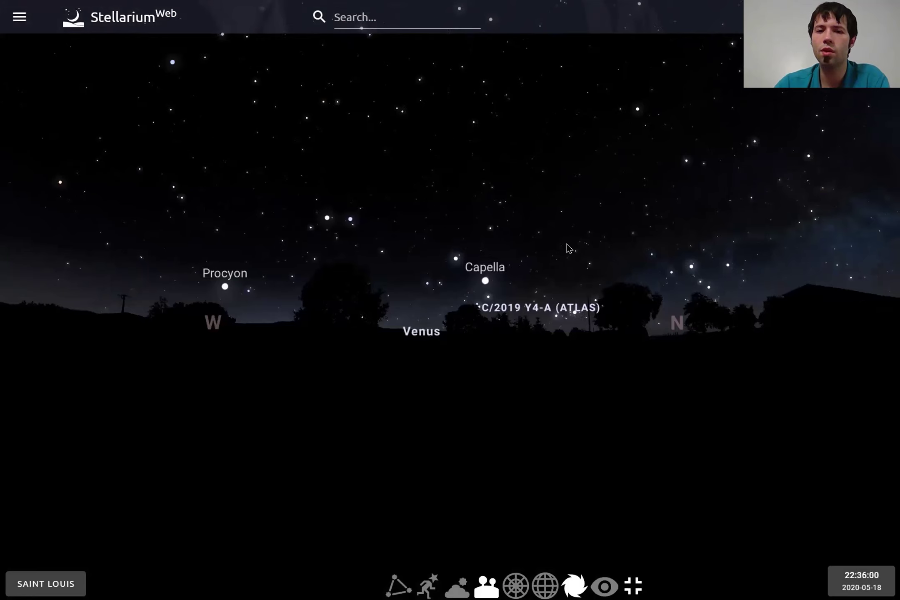
left_click_drag(555, 328, 559, 387)
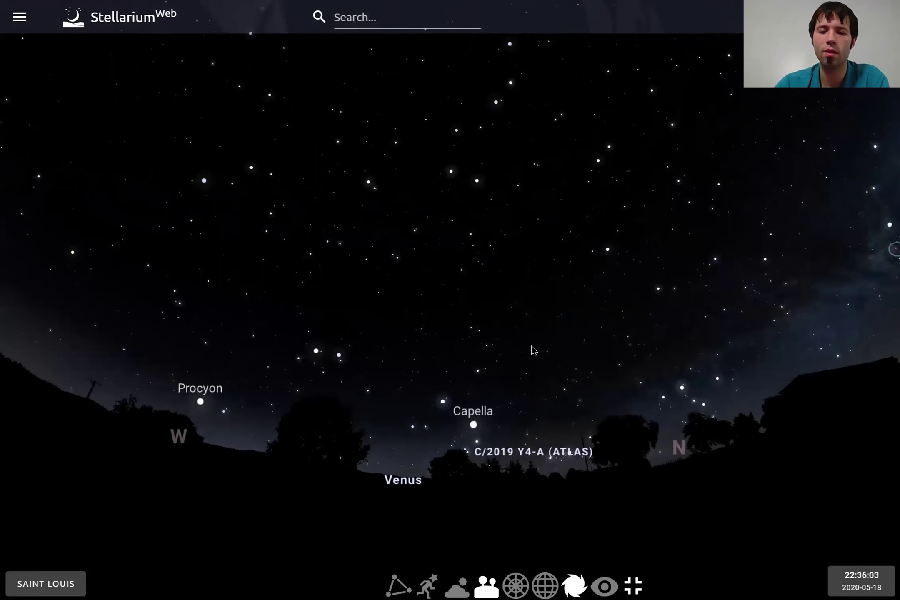
left_click_drag(532, 346, 530, 342)
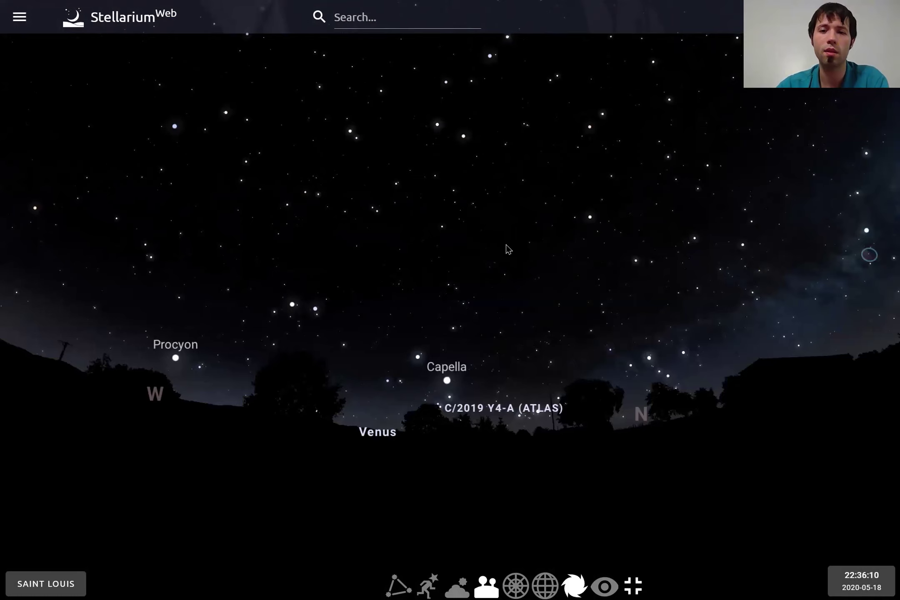
scroll(508, 250, "up", 2)
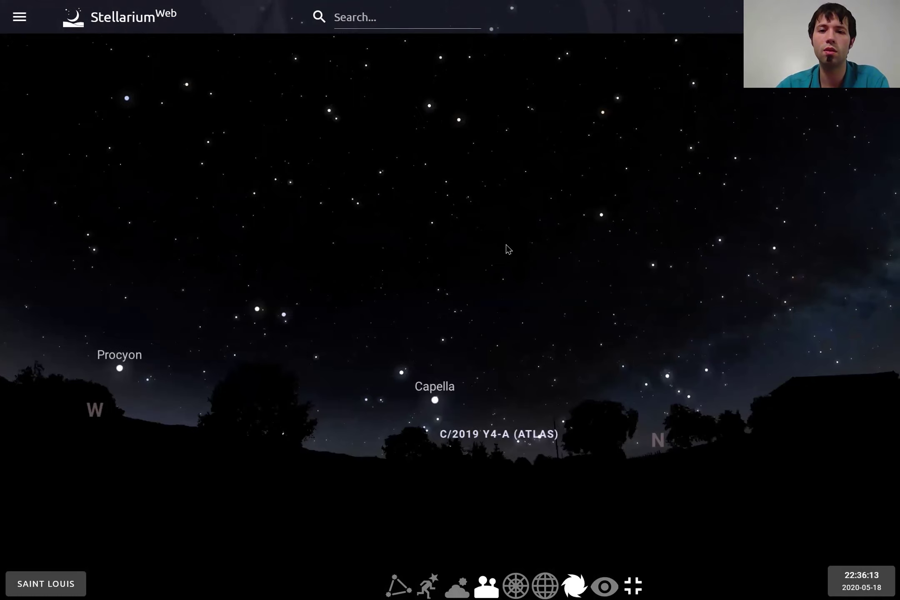
scroll(509, 249, "up", 2)
scroll(509, 249, "up", 2)
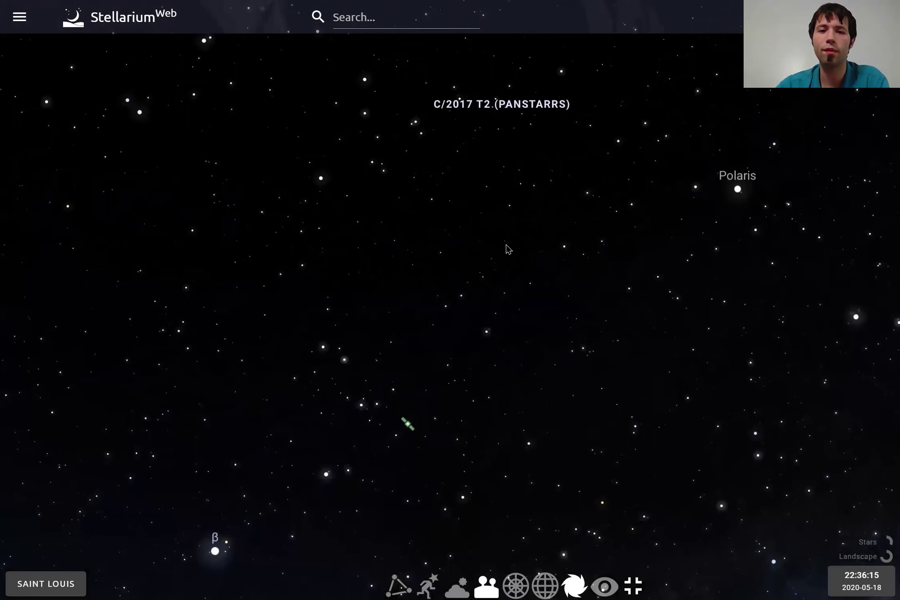
scroll(509, 249, "up", 1)
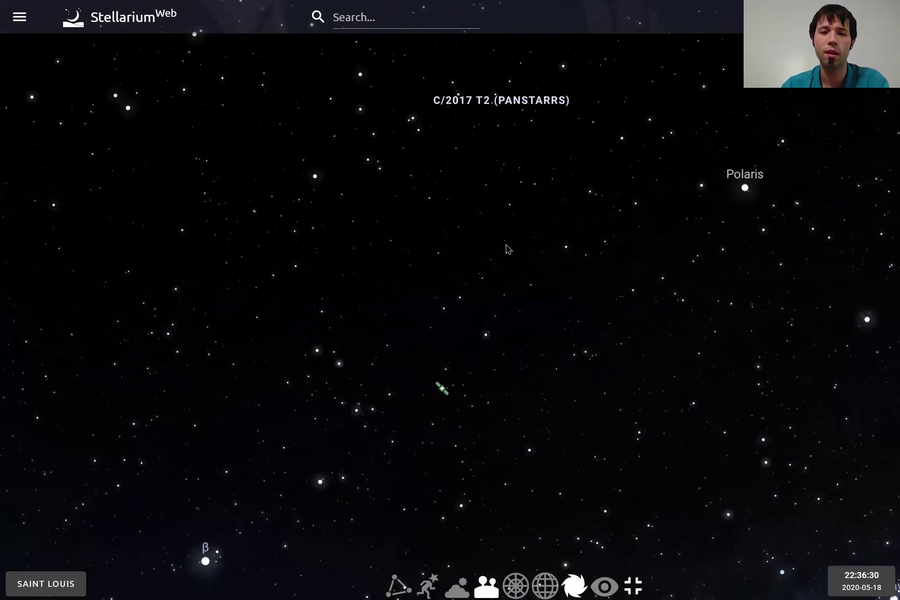
scroll(509, 250, "up", 2)
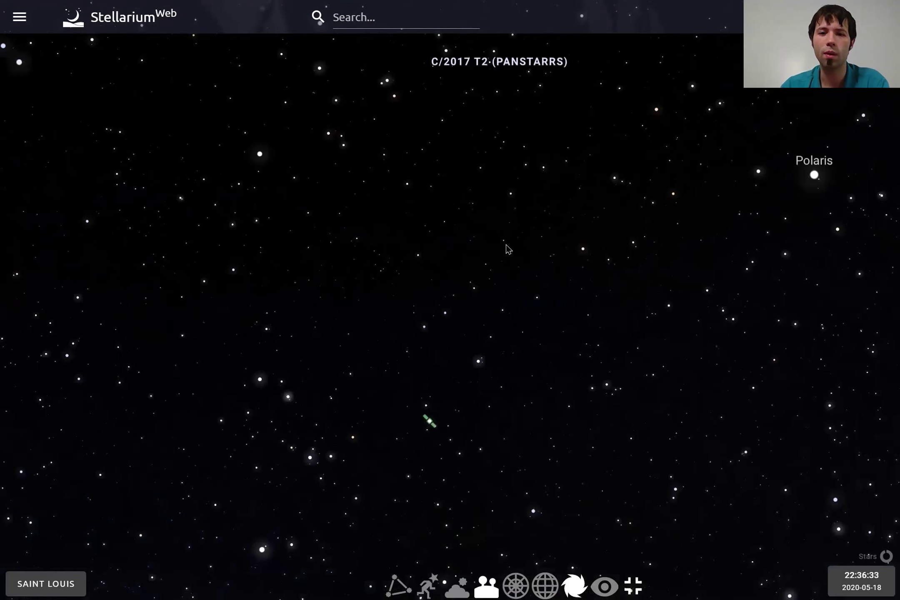
scroll(508, 250, "down", 1)
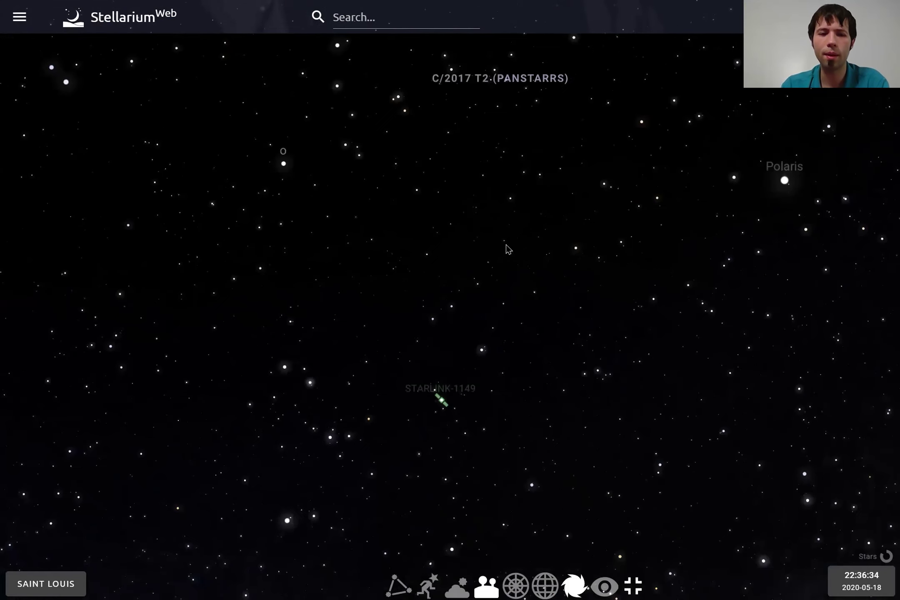
scroll(509, 249, "down", 3)
scroll(539, 400, "down", 3)
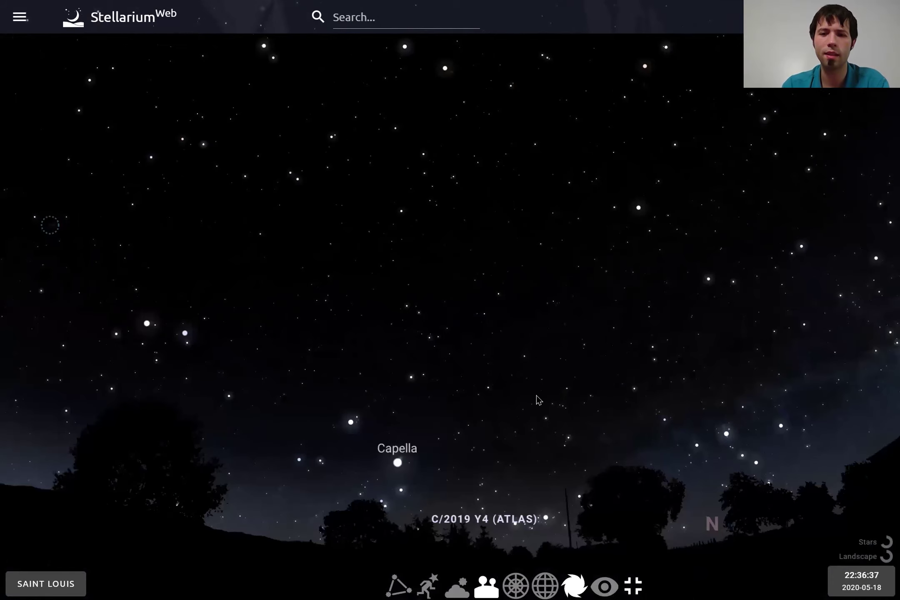
Look around the sky from north through east to south, and bring Antares near the centre of the view
left_click_drag(380, 336, 260, 280)
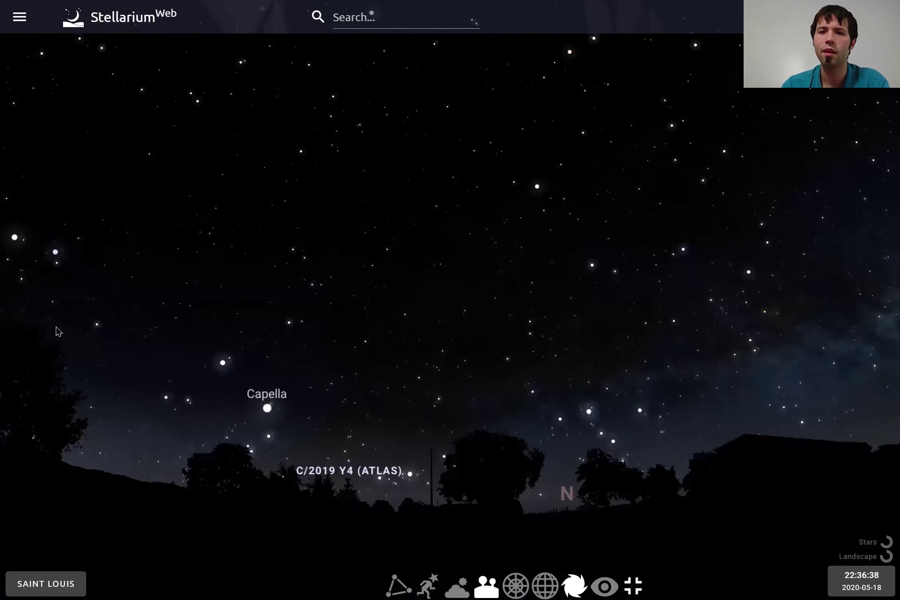
left_click_drag(609, 305, 278, 281)
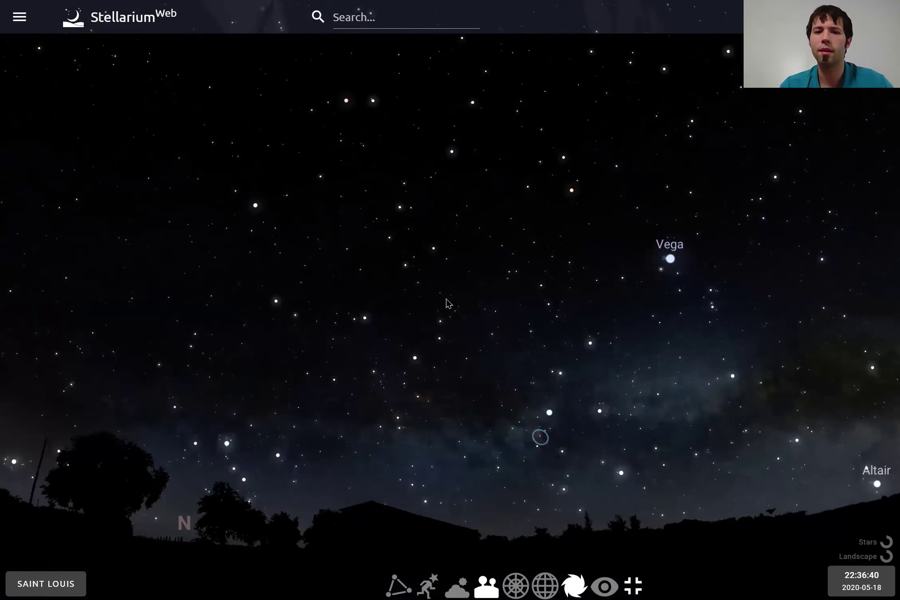
left_click_drag(460, 334, 269, 337)
left_click_drag(542, 321, 267, 301)
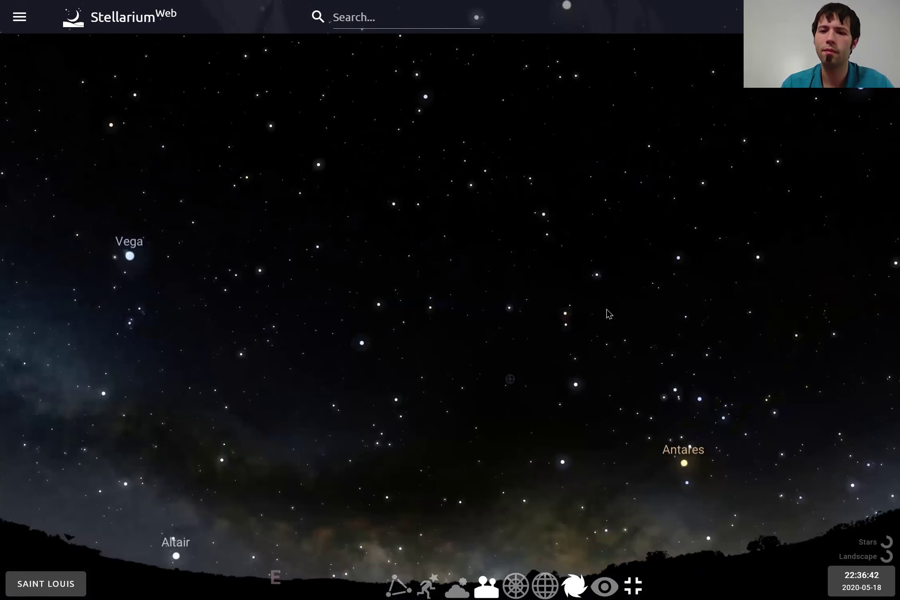
left_click_drag(607, 311, 249, 278)
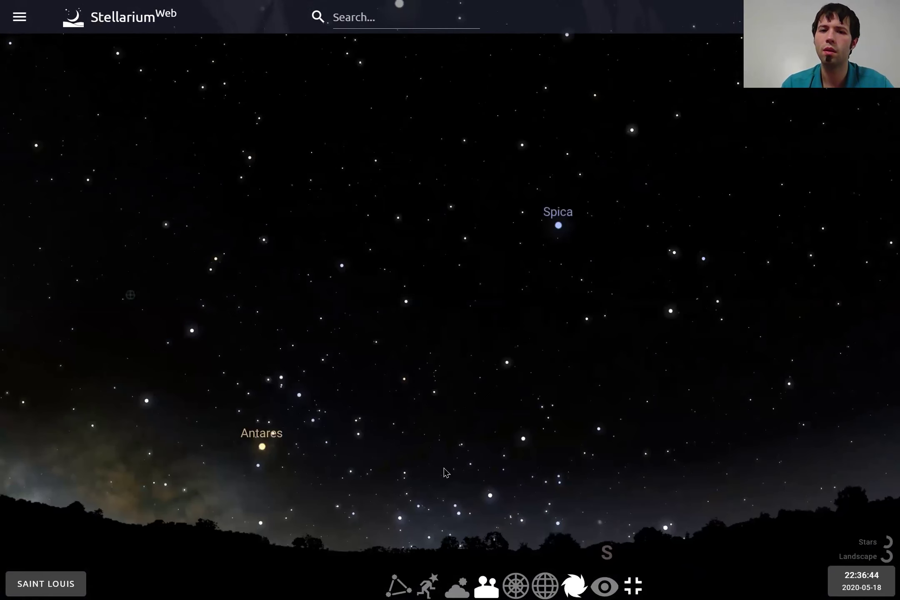
left_click_drag(440, 194, 444, 394)
left_click_drag(513, 465, 509, 194)
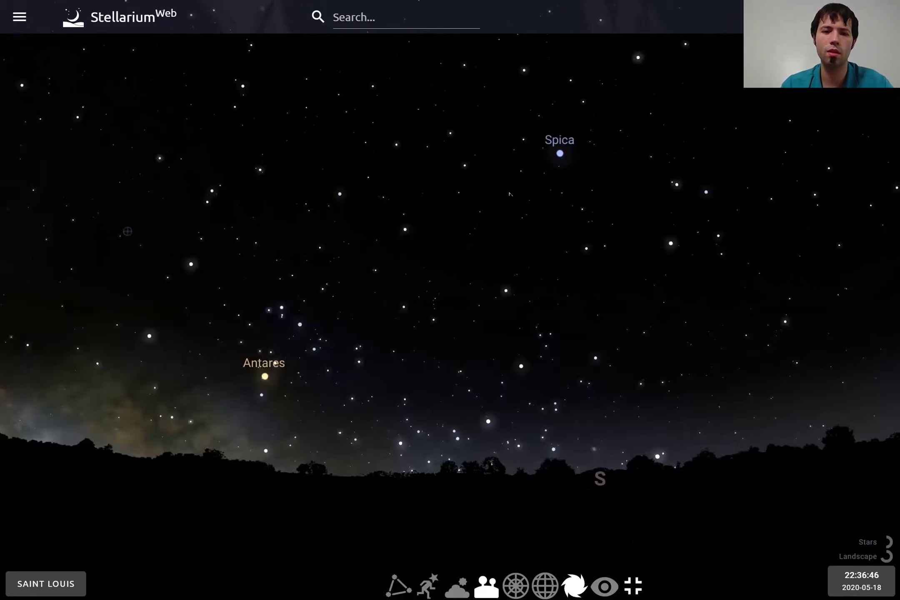
left_click_drag(333, 351, 441, 310)
left_click_drag(381, 349, 402, 329)
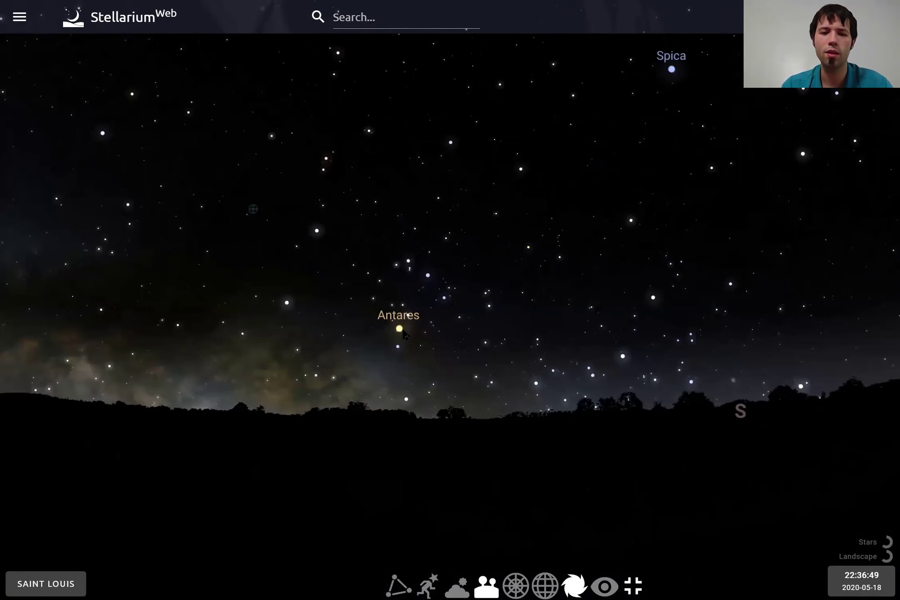
Zoom in on Antares to view the surrounding stars up close, and zoom out slightly to bring the star back into view
scroll(403, 333, "up", 2)
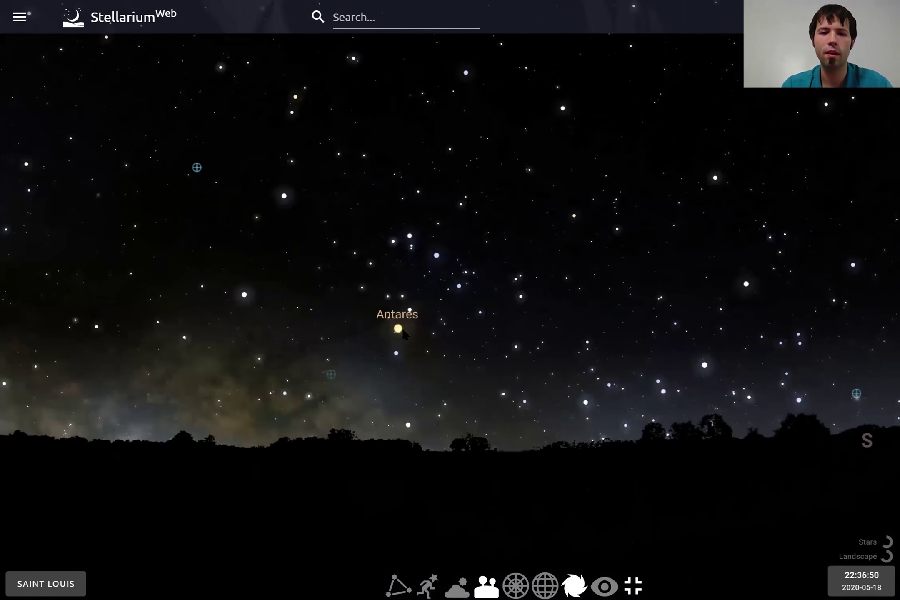
scroll(404, 334, "up", 3)
scroll(405, 333, "up", 3)
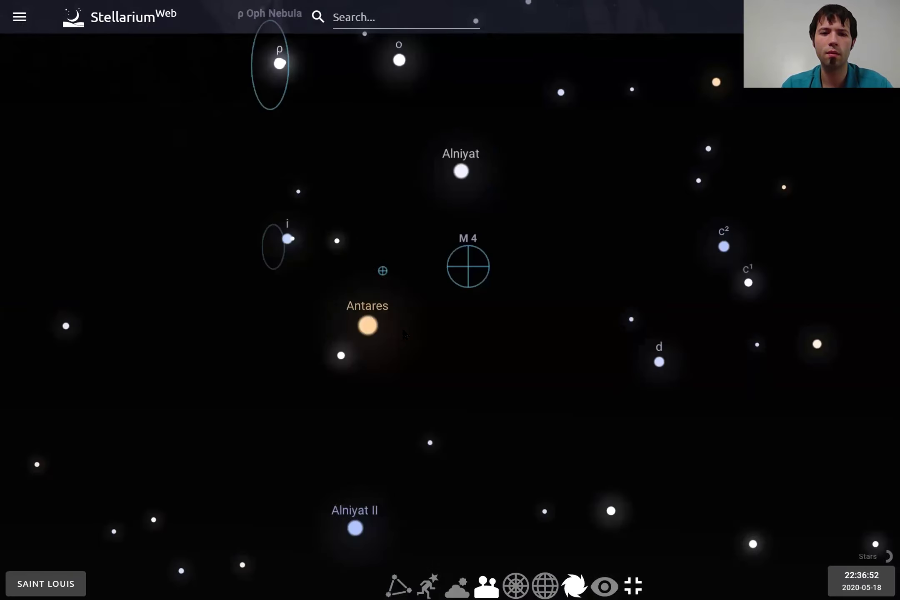
scroll(404, 330, "up", 3)
scroll(346, 339, "up", 2)
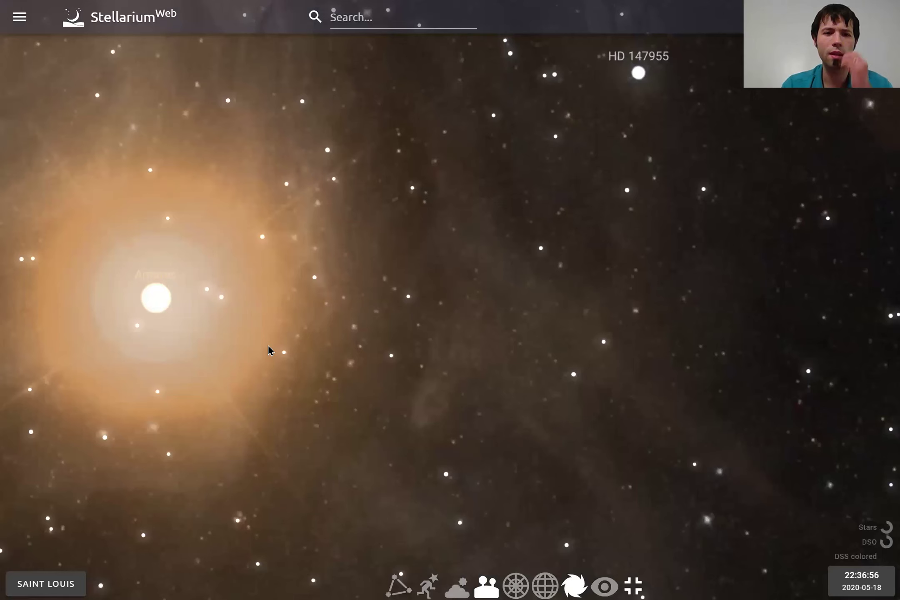
scroll(268, 351, "up", 1)
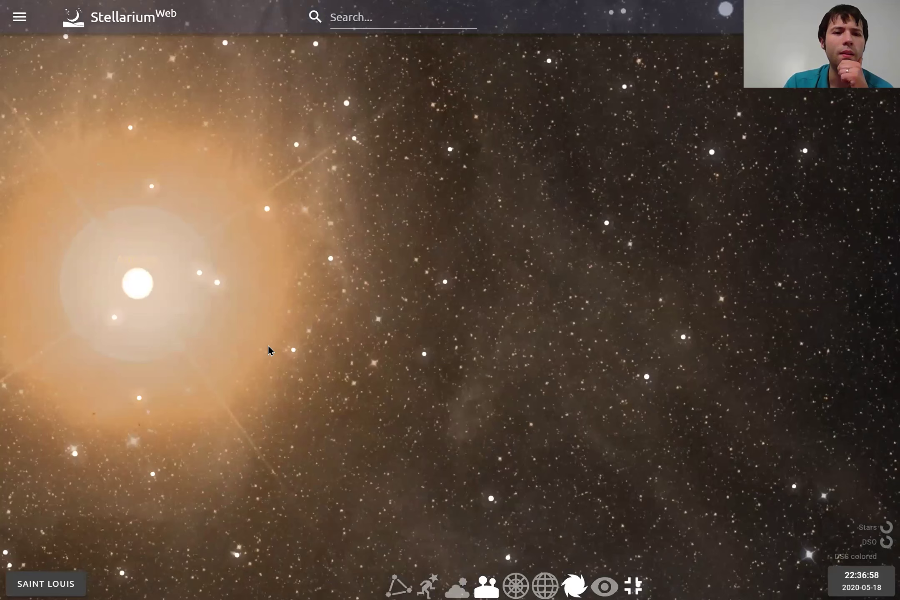
scroll(268, 350, "up", 2)
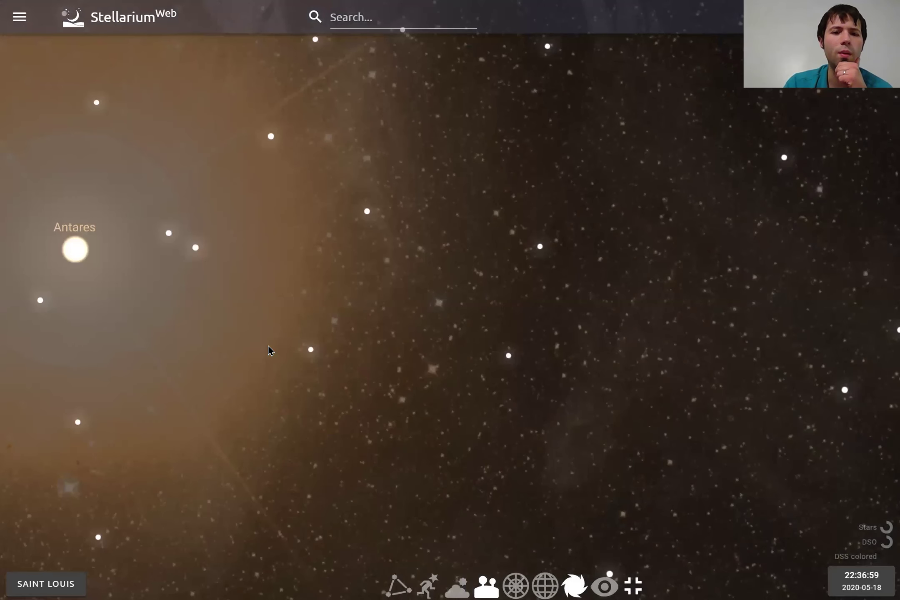
scroll(271, 350, "up", 2)
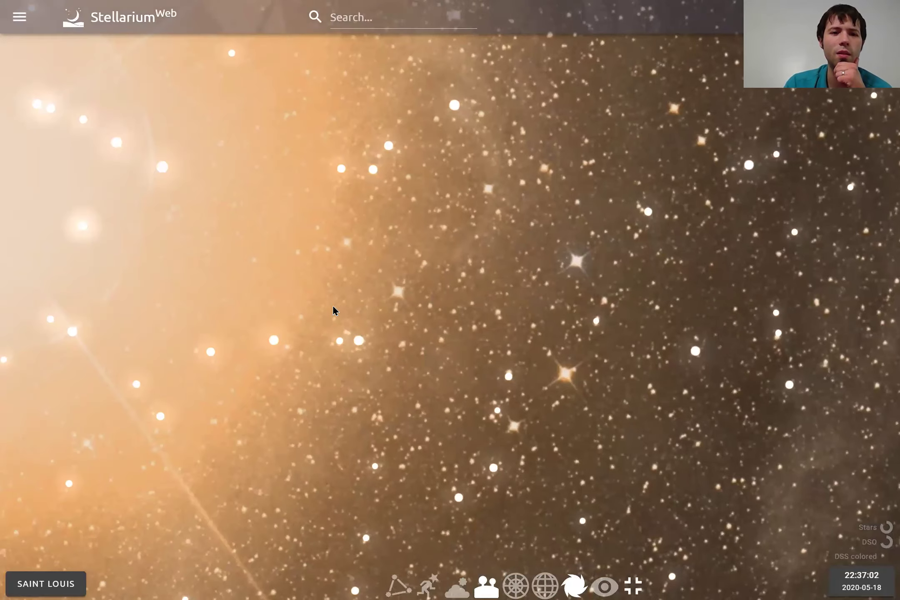
scroll(334, 310, "down", 3)
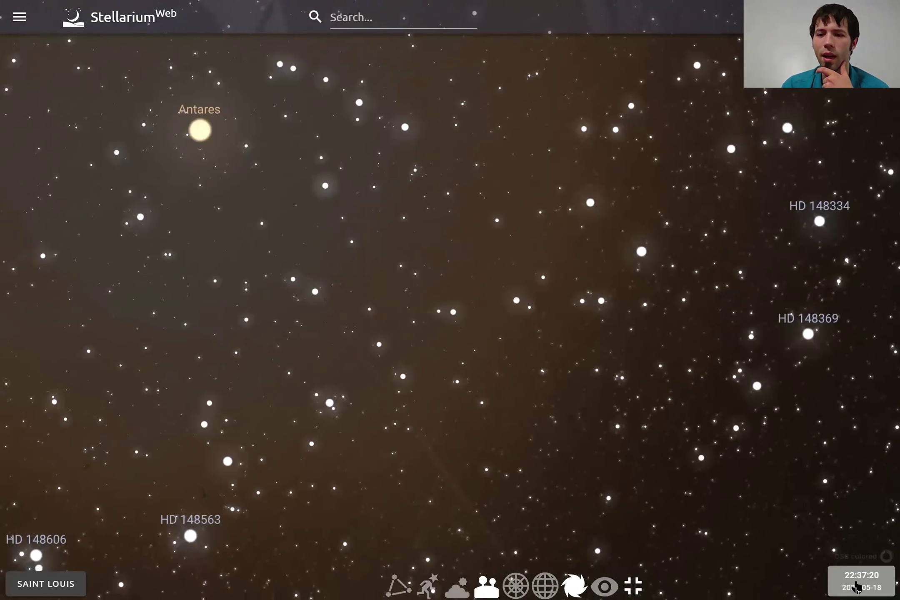
Pause the simulated clock in the date and time settings, and zoom back out from Antares to the southern horizon
left_click(855, 588)
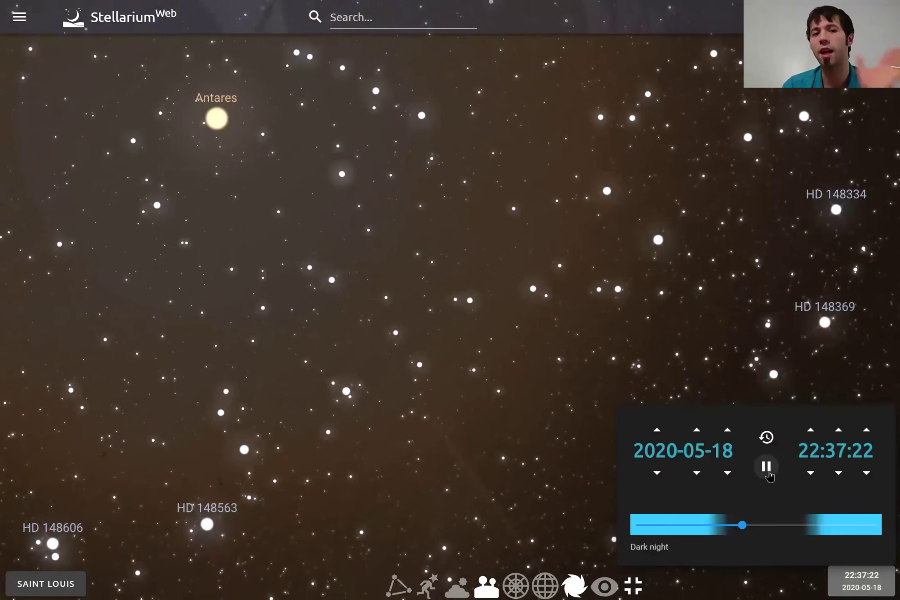
left_click(769, 474)
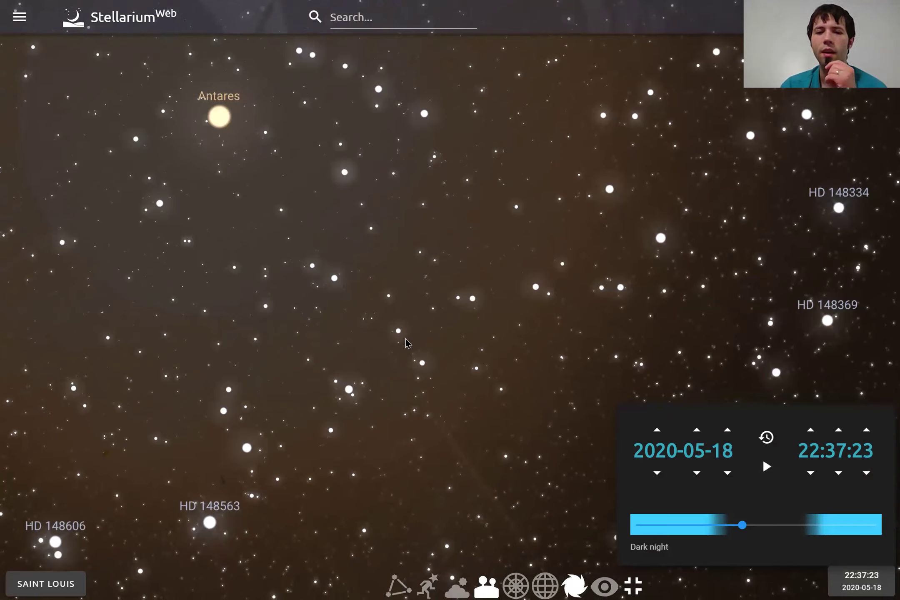
scroll(408, 343, "up", 2)
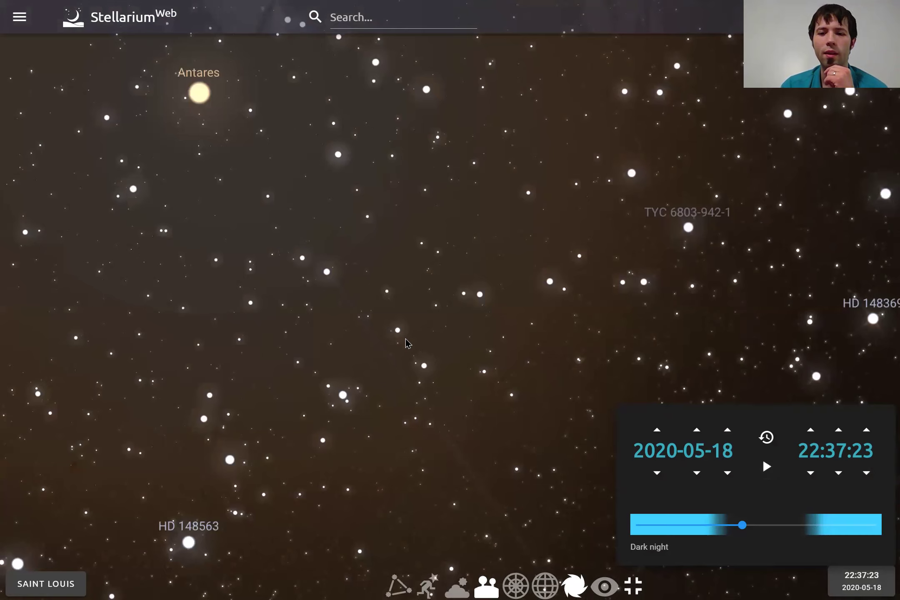
scroll(407, 343, "down", 3)
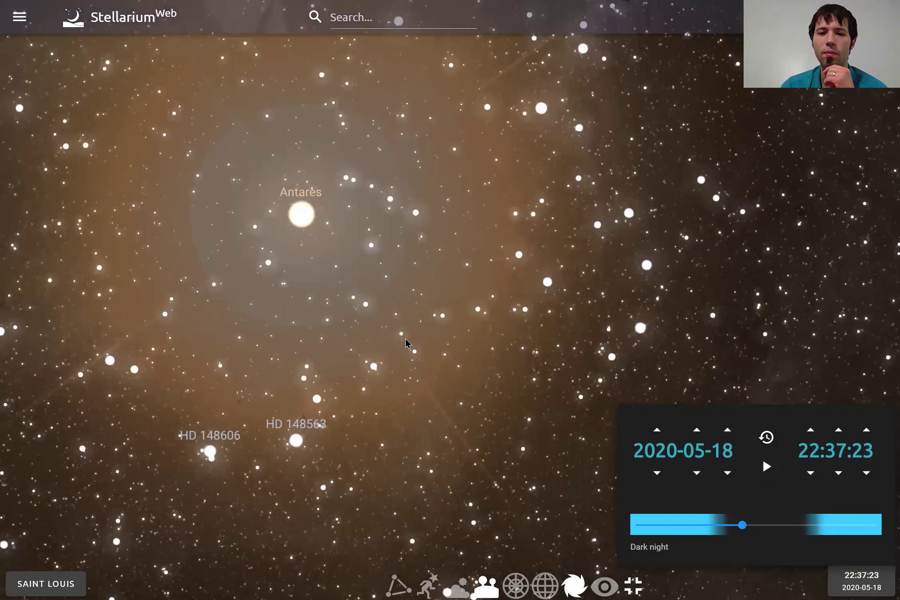
scroll(408, 343, "down", 4)
scroll(407, 343, "down", 3)
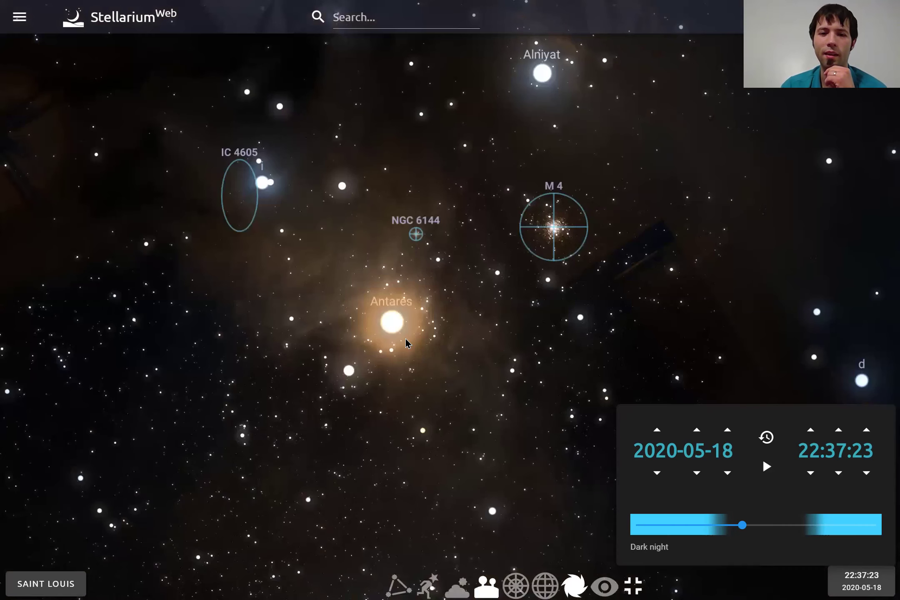
scroll(407, 343, "down", 4)
scroll(408, 343, "down", 5)
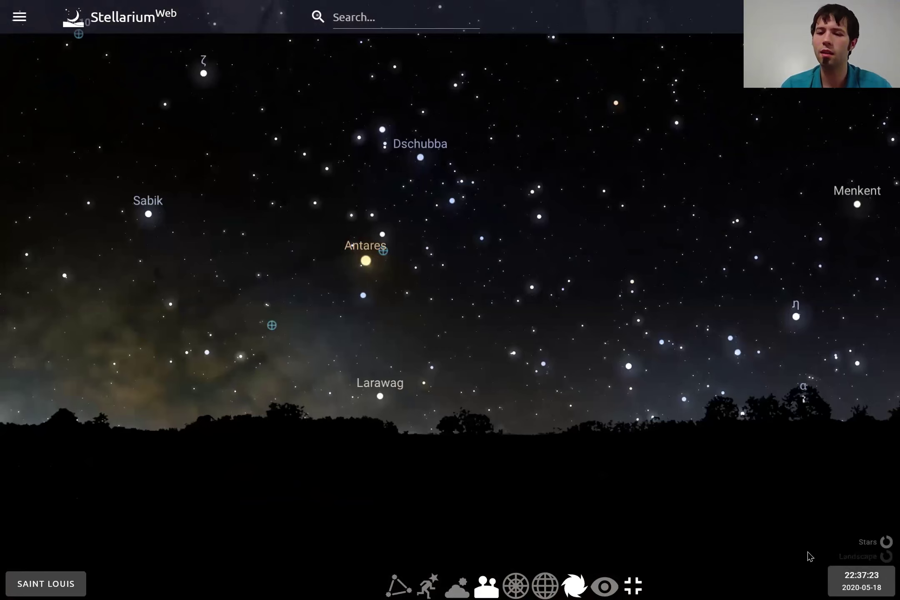
Set the time to 13:32:00 on 2020-05-18 and turn on the atmosphere display
left_click(833, 580)
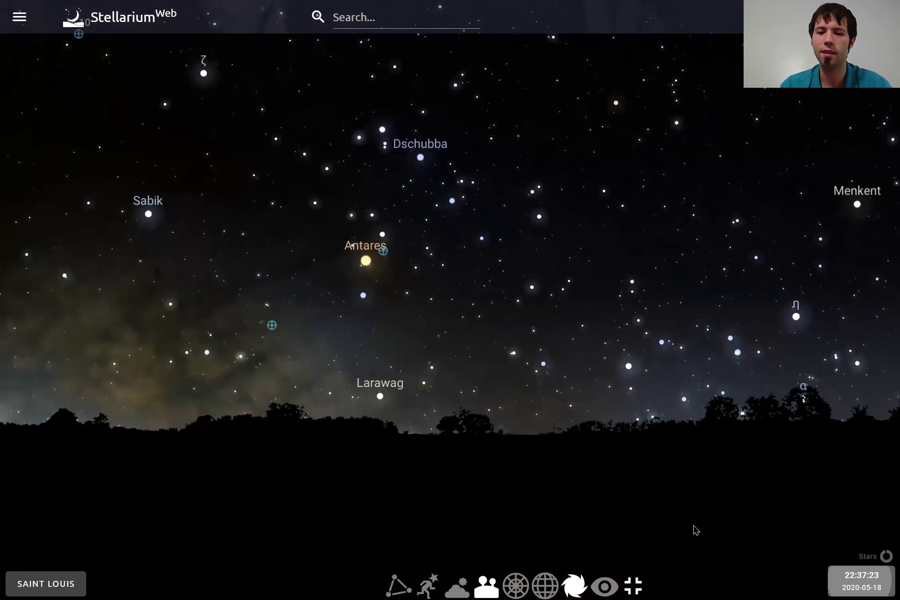
left_click(647, 531)
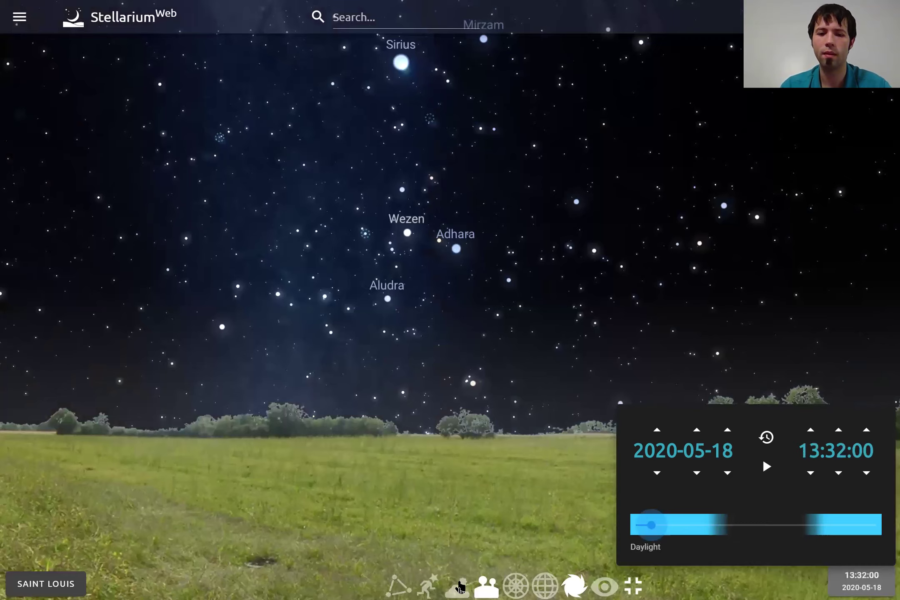
left_click(460, 588)
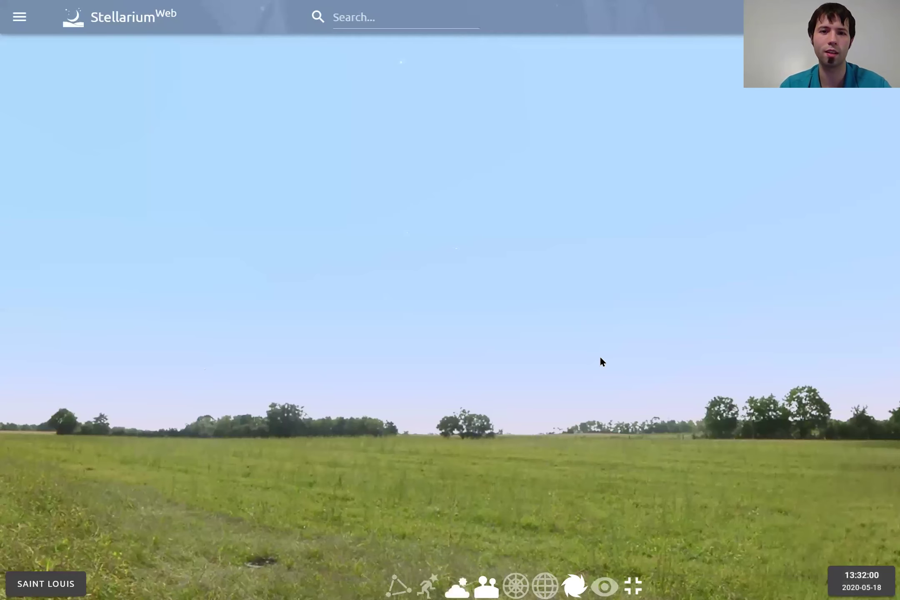
Look around the daytime sky and landscape, and bring the eastern horizon into view
left_click_drag(747, 321, 841, 334)
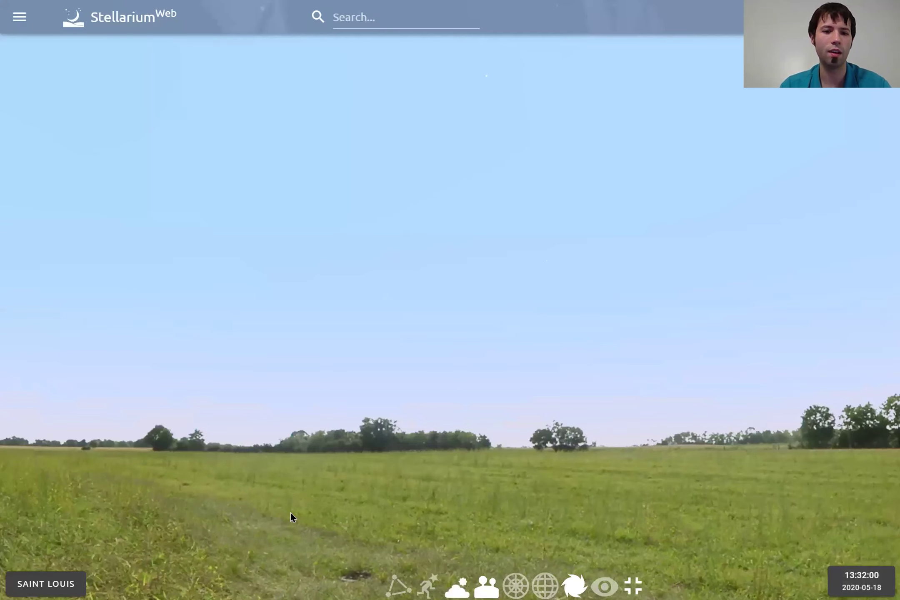
left_click_drag(291, 514, 809, 559)
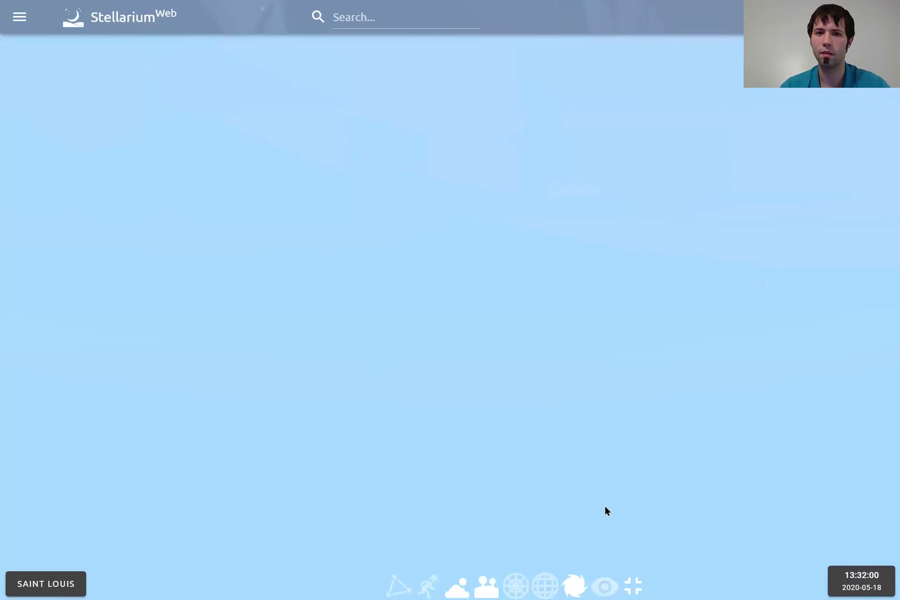
left_click(838, 585)
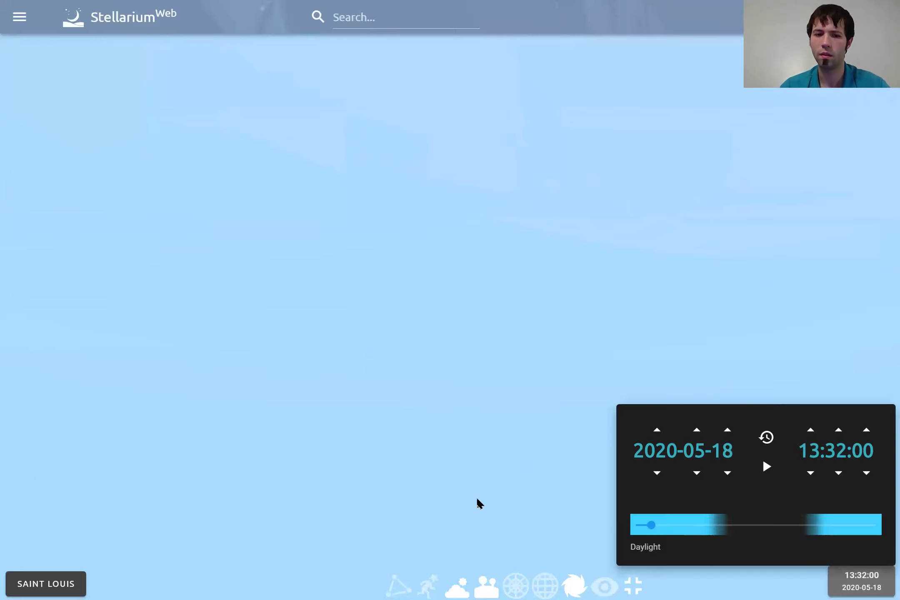
left_click(532, 282)
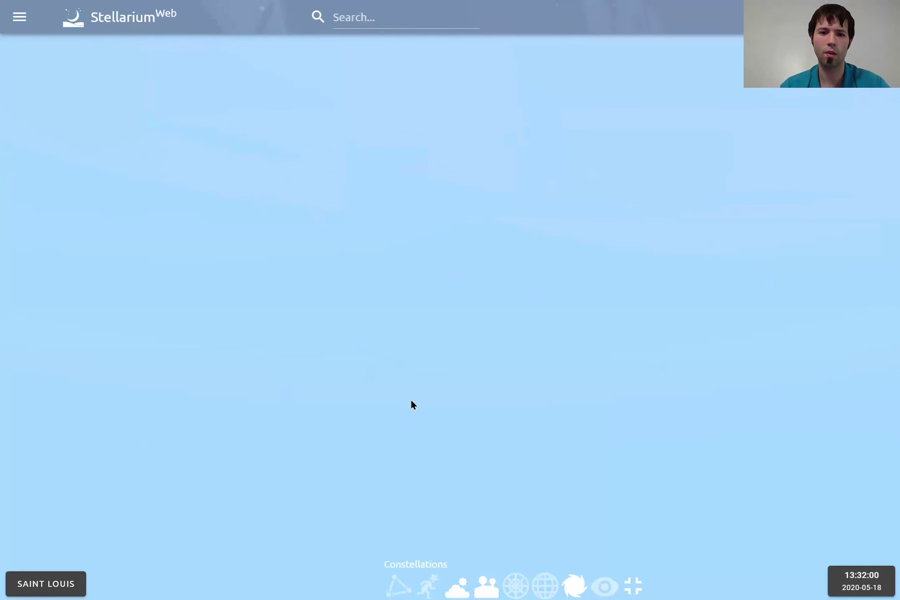
left_click_drag(412, 399, 716, 327)
left_click_drag(130, 489, 613, 380)
left_click_drag(701, 364, 231, 337)
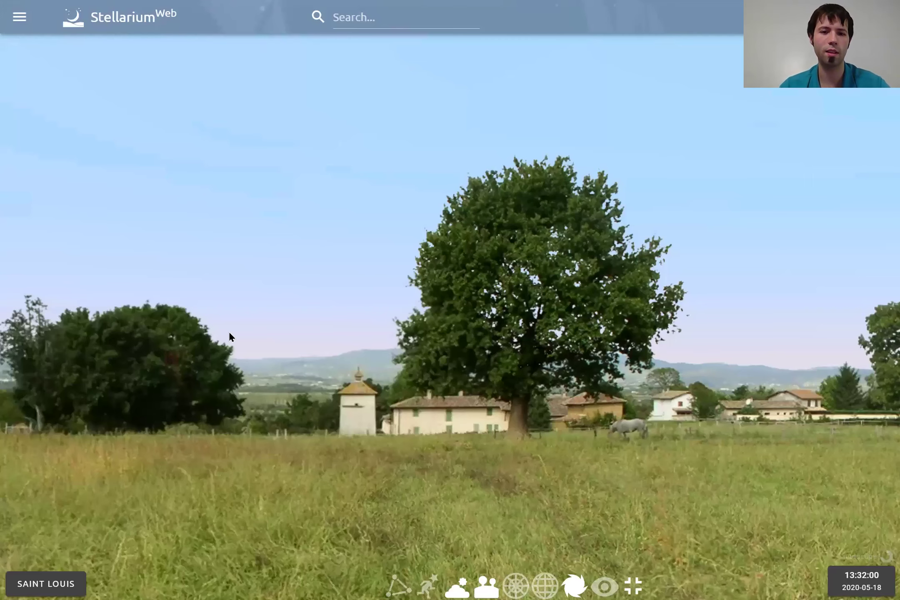
left_click_drag(345, 329, 850, 308)
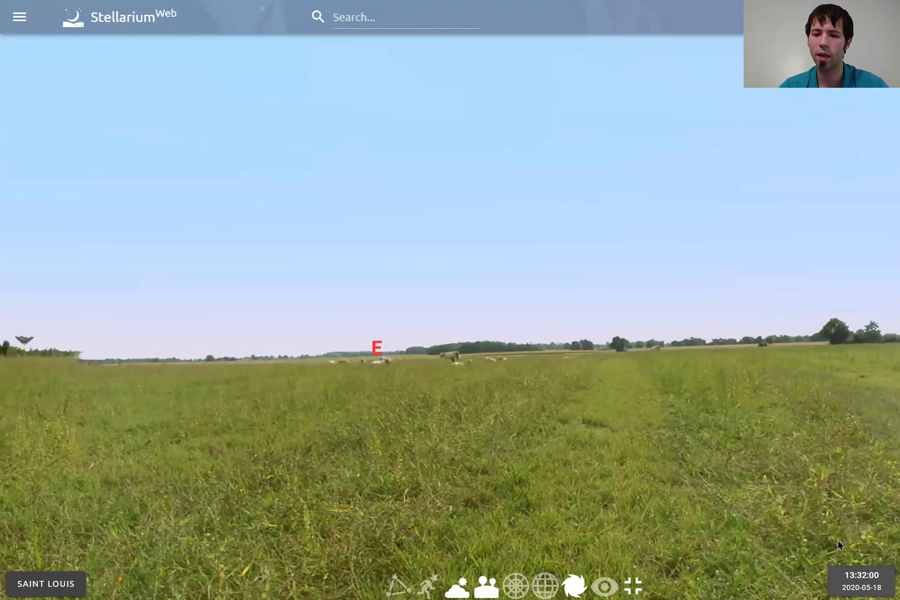
Set the time to 12:00:00 on 2020-05-18, move it to 05:43:00 on 2020-05-19, and advance it to 06:43:00
key("Home")
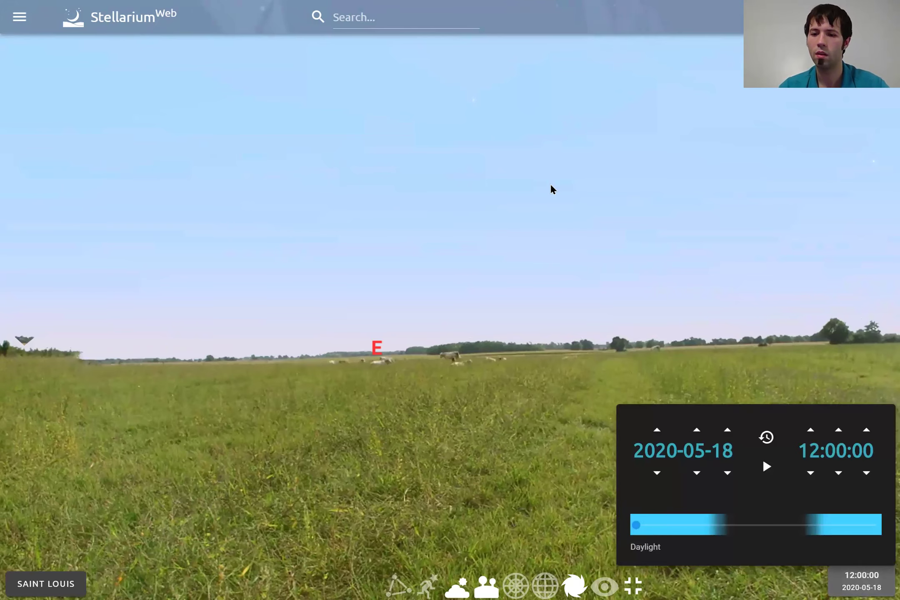
left_click(827, 527)
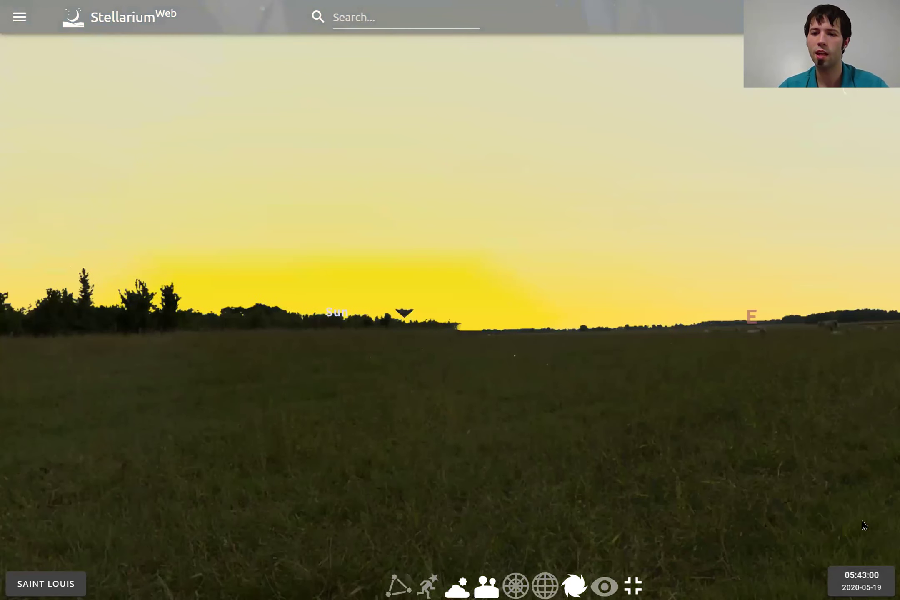
mouse_move(862, 520)
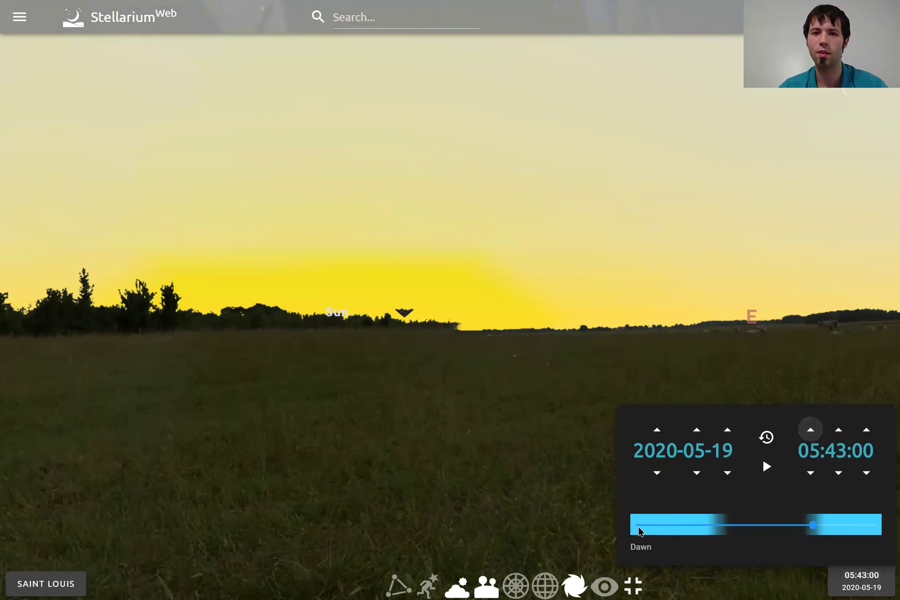
left_click(820, 527)
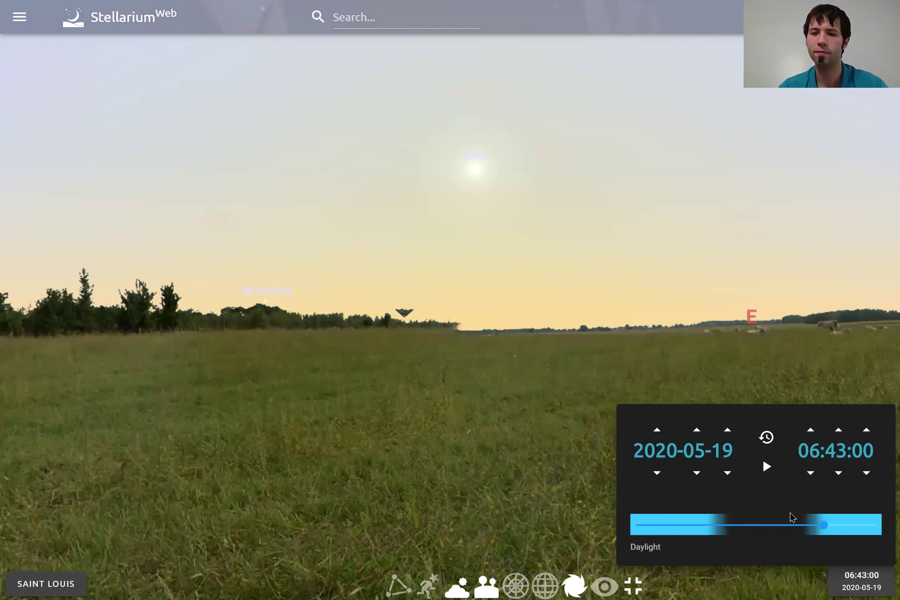
Step the time back to 05:59:00 on 2020-05-19 to put the Sun just above the horizon
left_click(838, 474)
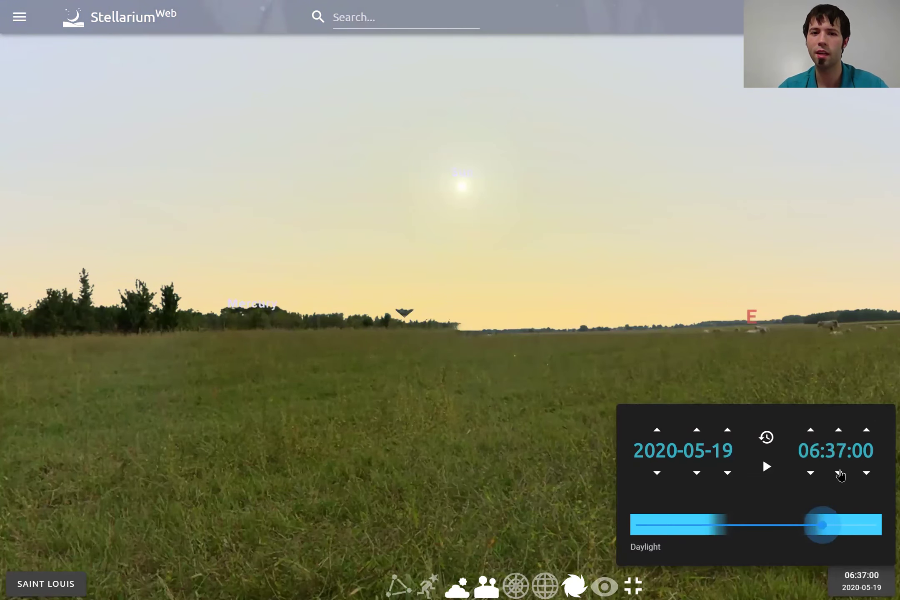
left_click(838, 474)
left_click(838, 473)
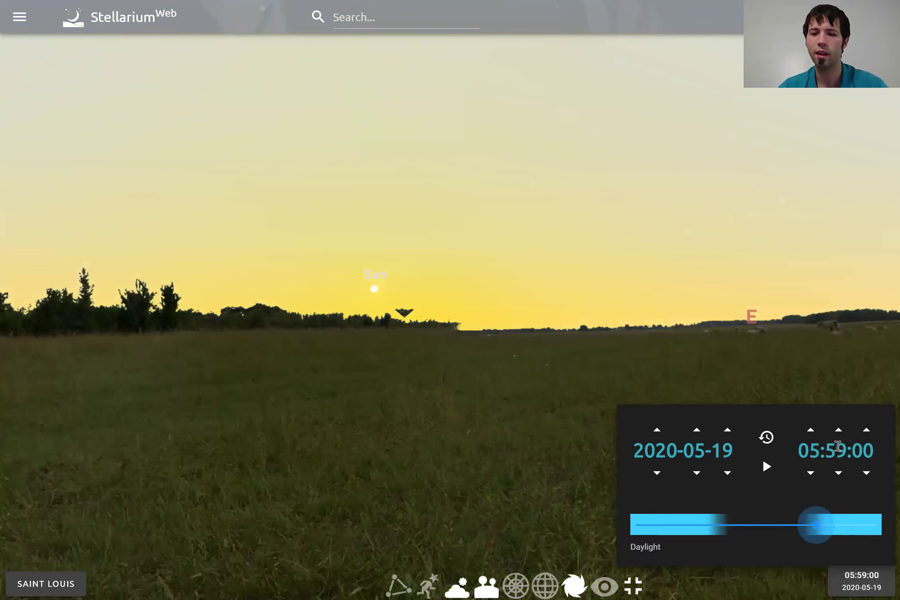
Sweep the time back and forth between day and night, and set it to 06:16:00 on 2020-05-19
scroll(838, 446, "up", 15)
scroll(837, 474, "up", 15)
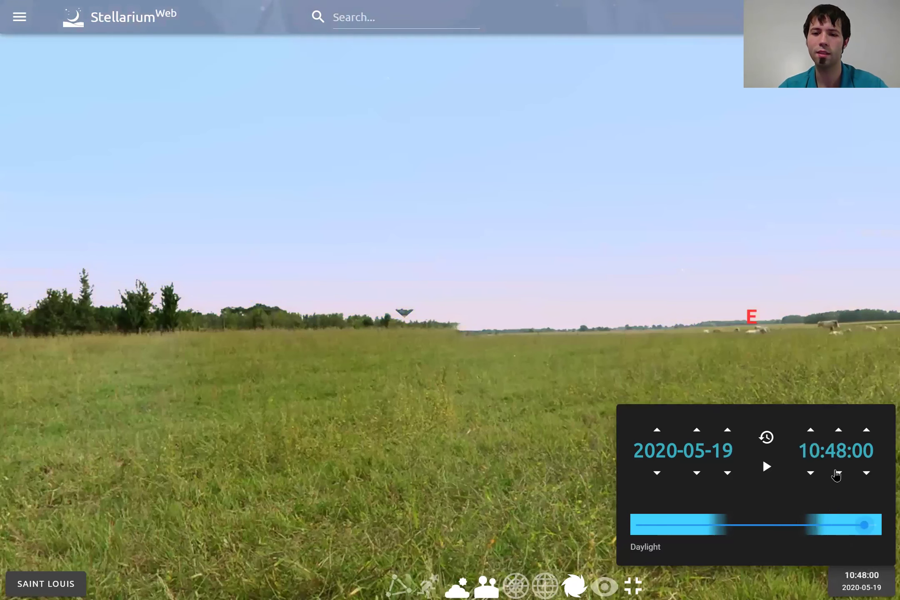
scroll(837, 475, "down", 15)
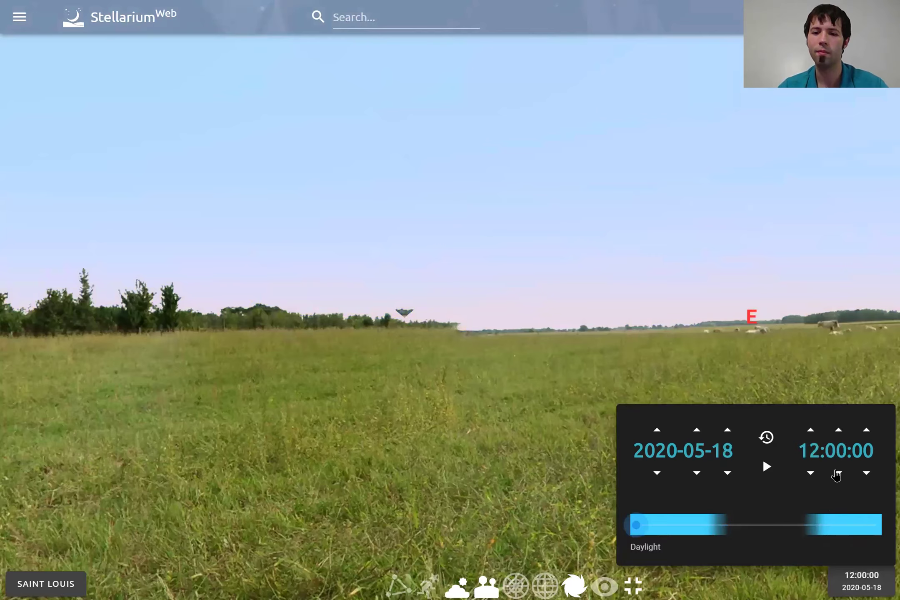
scroll(838, 475, "up", 15)
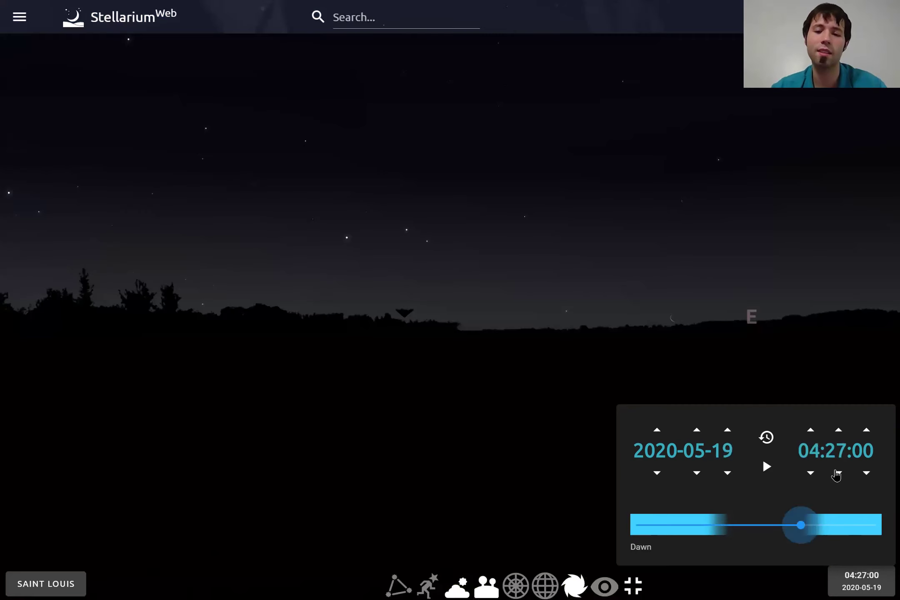
scroll(770, 472, "up", 2)
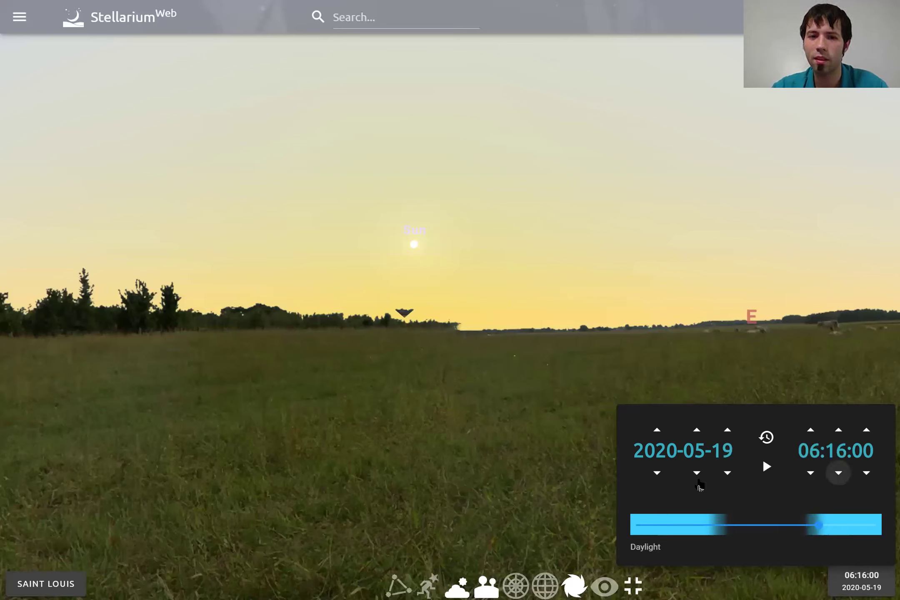
Lower the minutes one at a time to set the time to 06:06:00
left_click(838, 472)
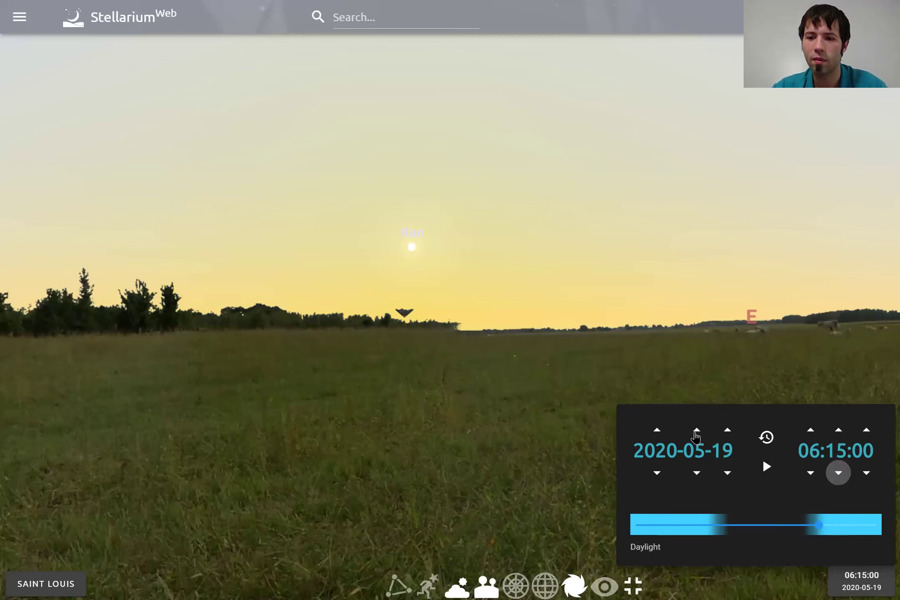
key("Return")
key("shift+Tab")
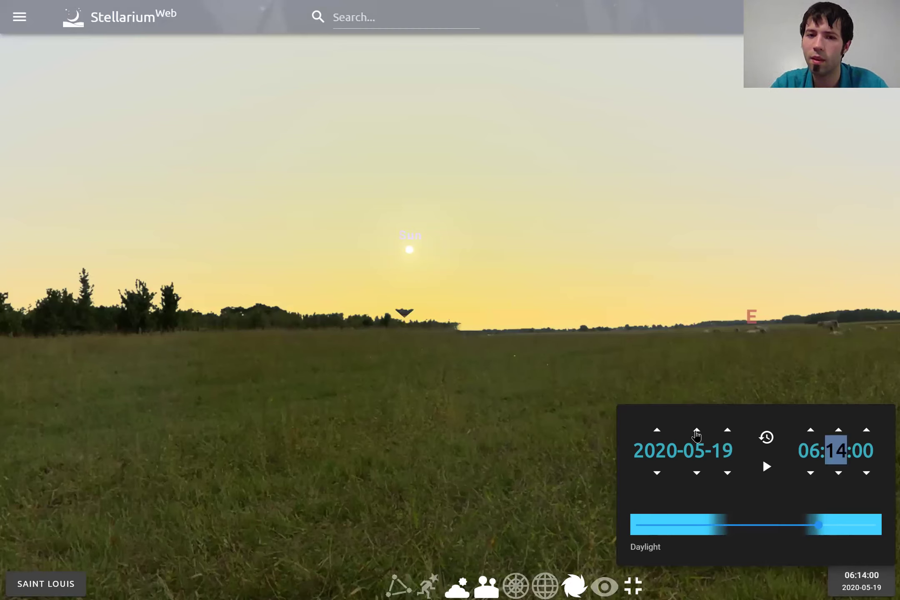
key("Down")
key("Down")
key("Down")
key("Down")
key("Down")
key("Down")
key("Down")
key("Down")
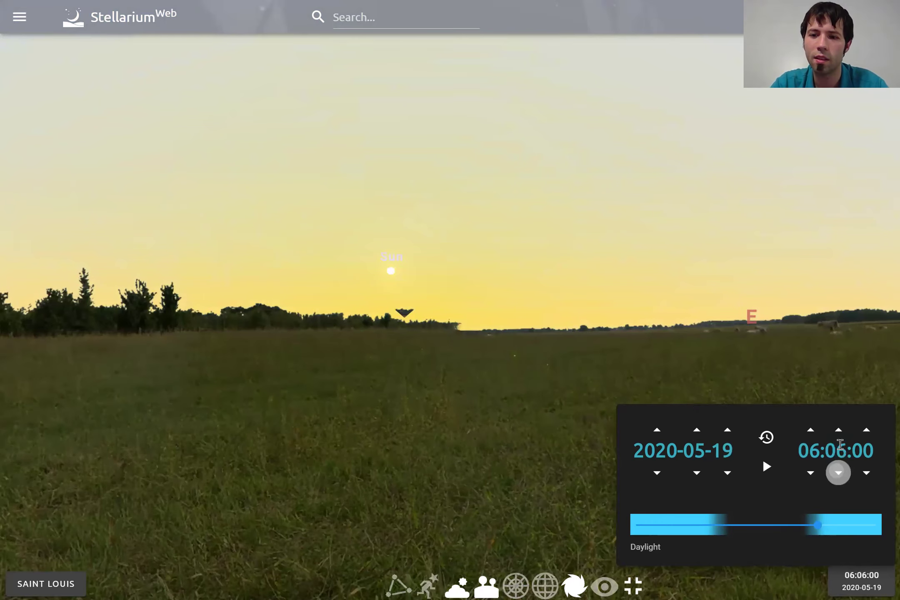
Lower the minutes one at a time to set the time to 05:59:00 on 2020-05-19
key("Down")
key("Down")
key("Down")
key("Down")
key("Down")
key("Down")
key("Down")
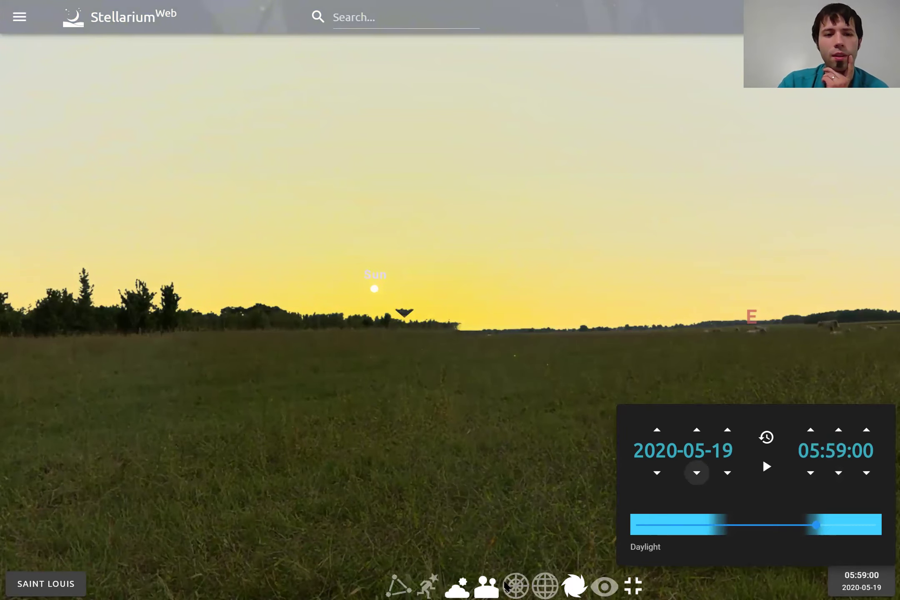
Move the date back one month to 2020-04-19 and advance the time to 06:00:00
key("space")
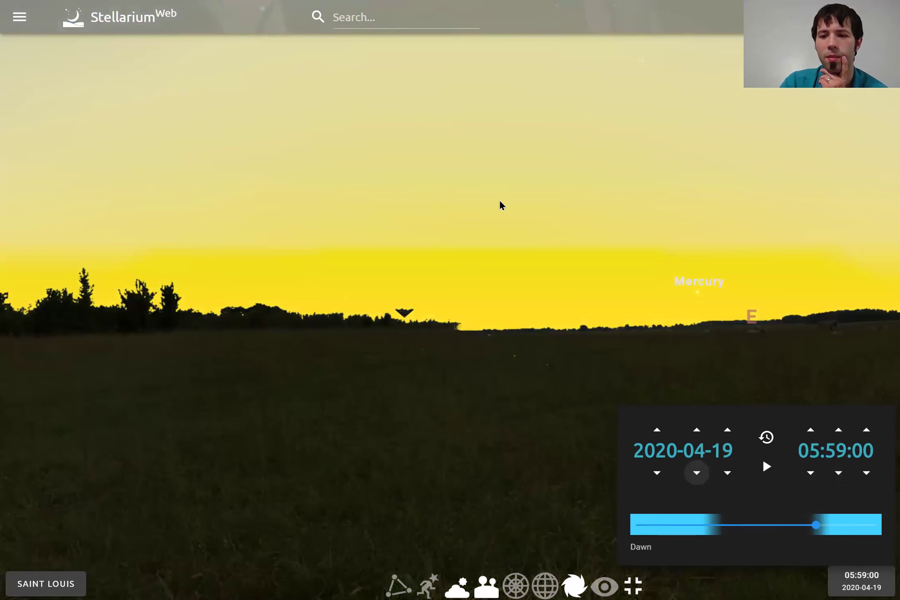
left_click(440, 327)
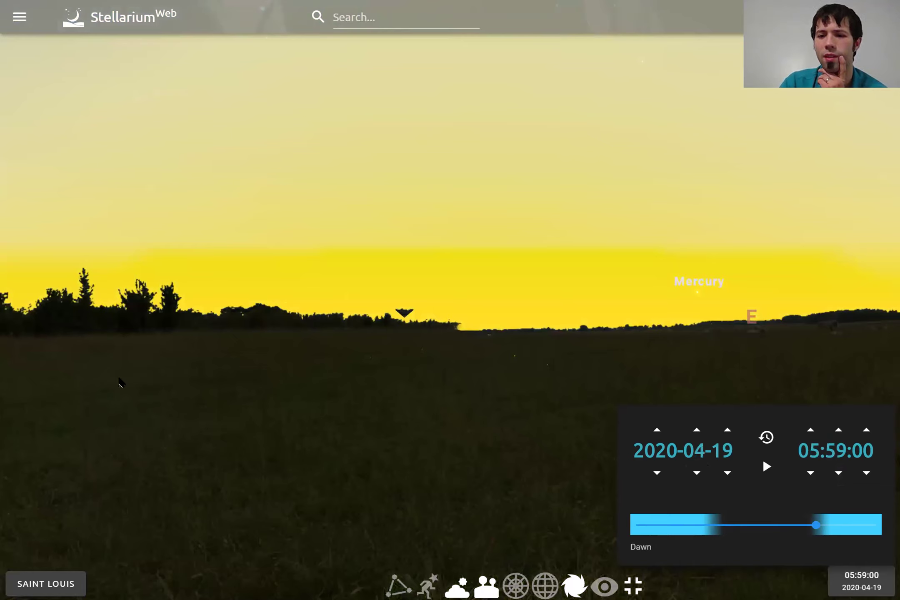
key("space")
left_click(528, 317)
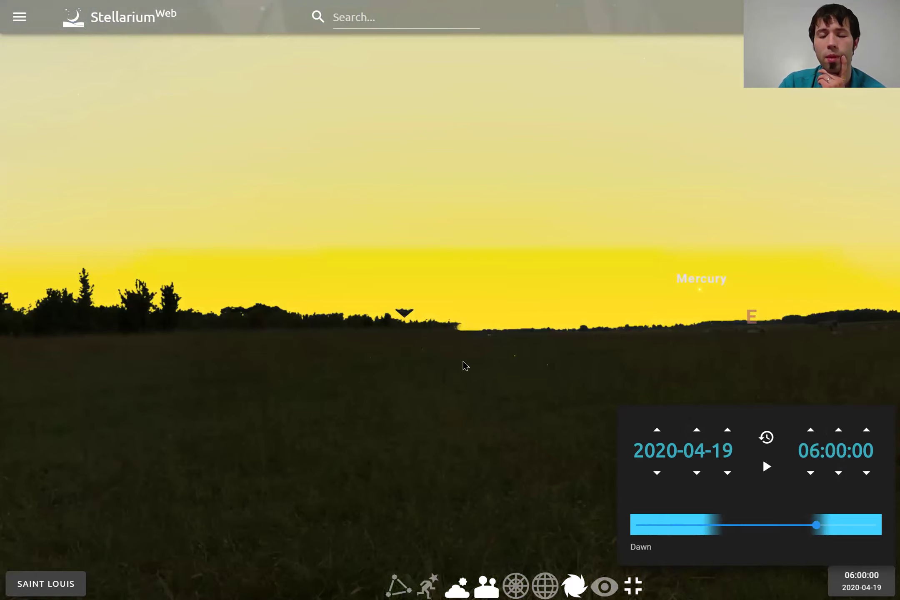
Advance the date month by month to 2020-09-19, stepping back from August to July once along the way
key("Tab")
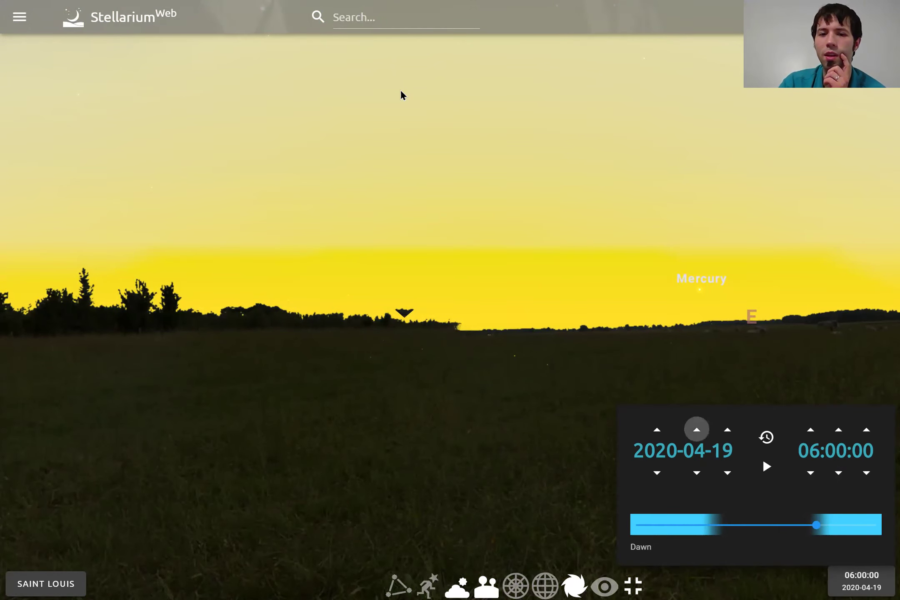
key("Return")
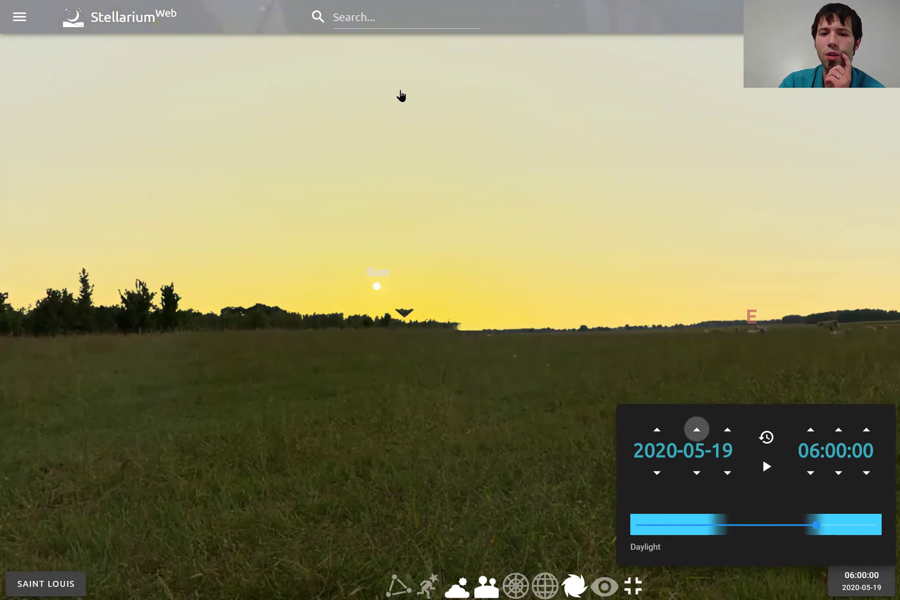
key("Return")
key("Return")
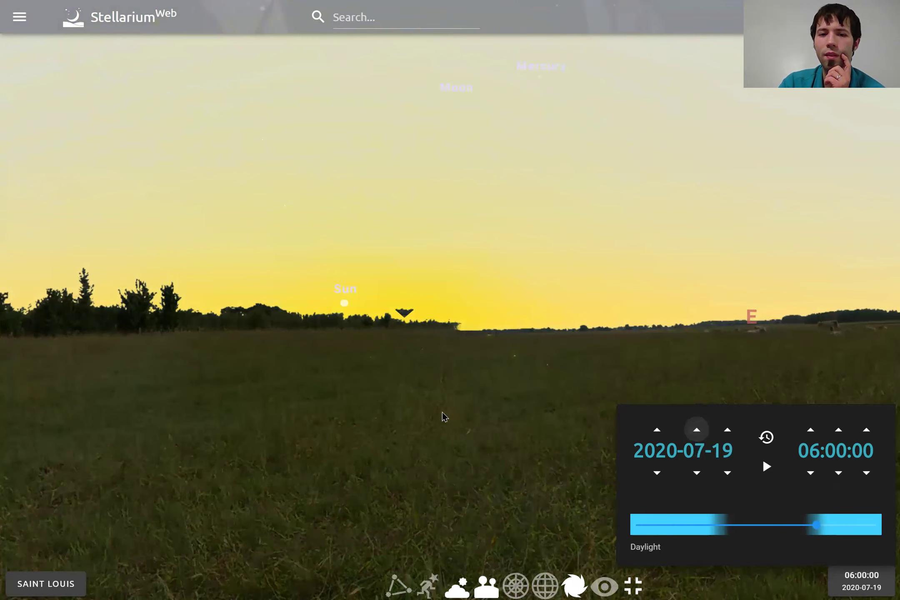
key("Return")
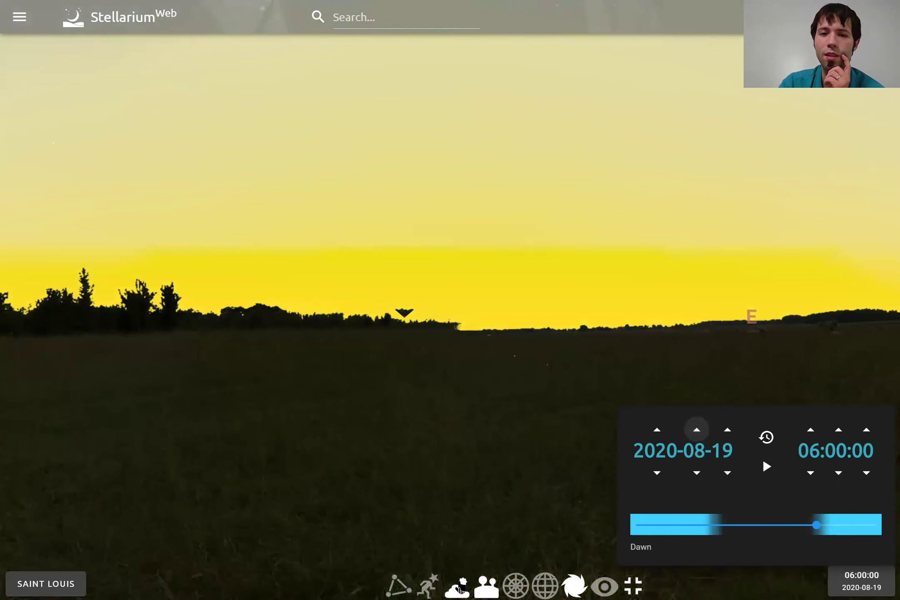
key("Down")
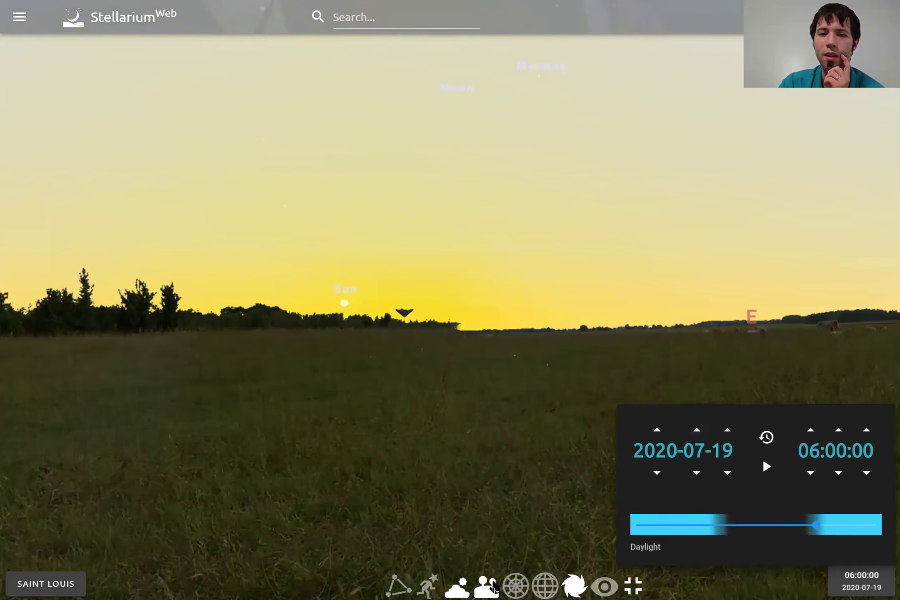
key("Return")
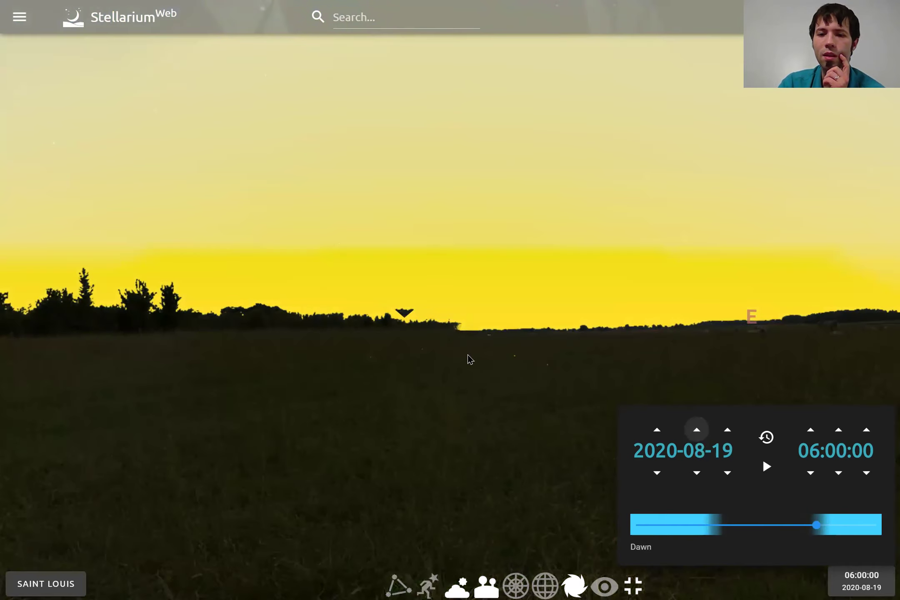
key("Return")
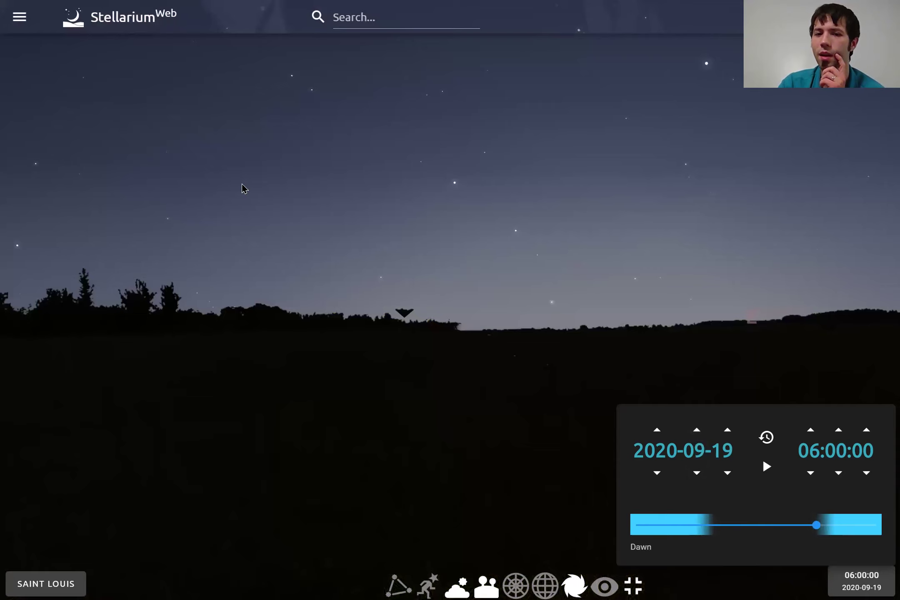
key("Tab")
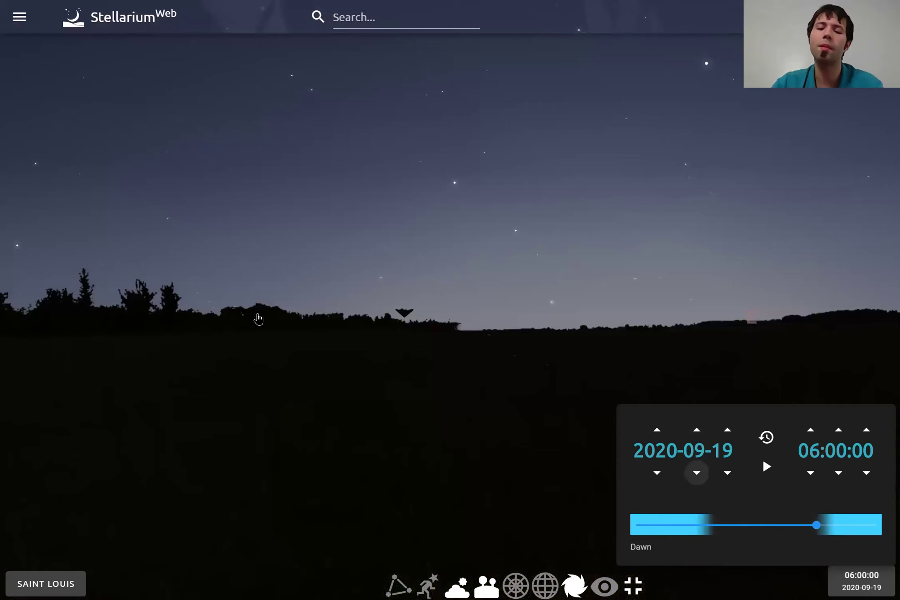
left_click(259, 319)
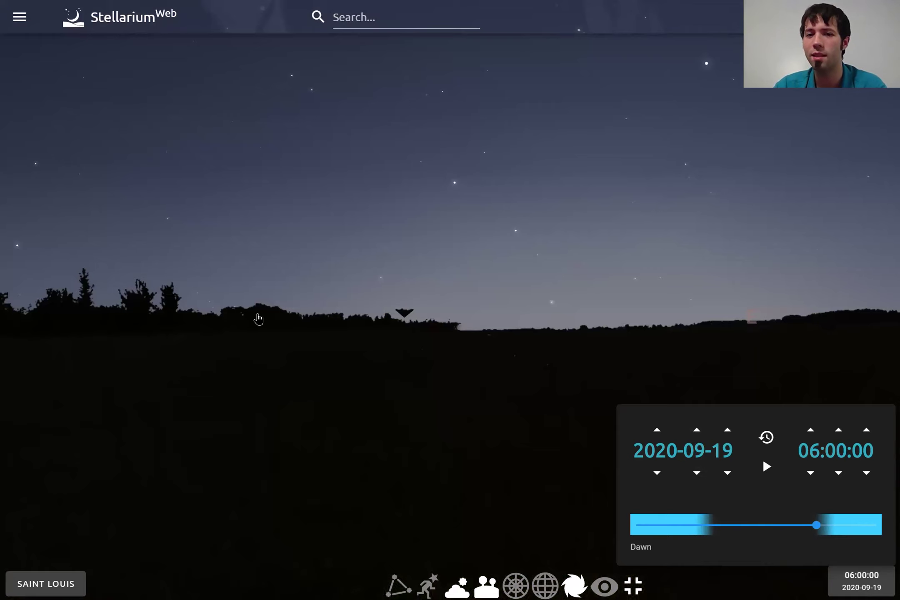
key("Tab")
left_click(259, 319)
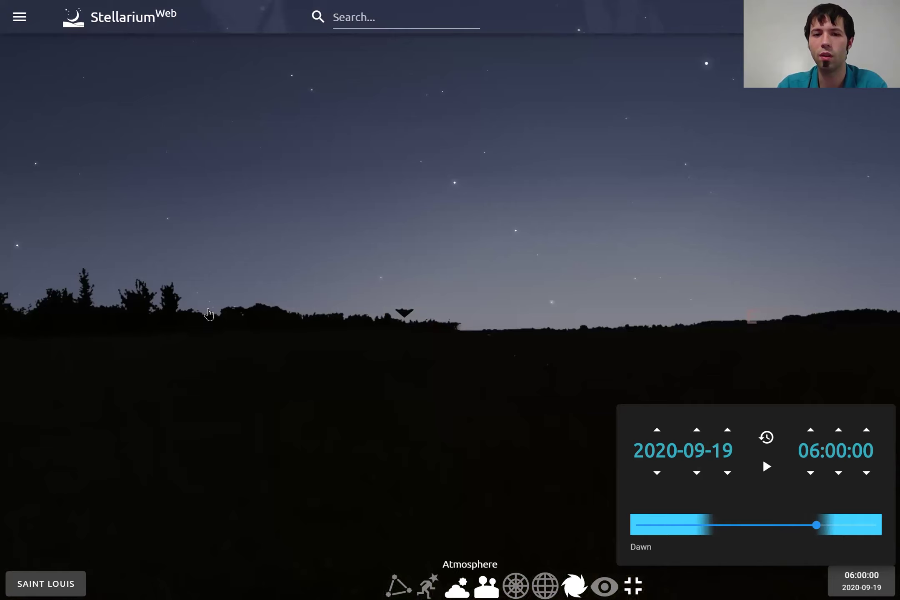
Turn off the atmosphere and turn the view from the eastern horizon southward to the stars Wezen and Adhara
key("a")
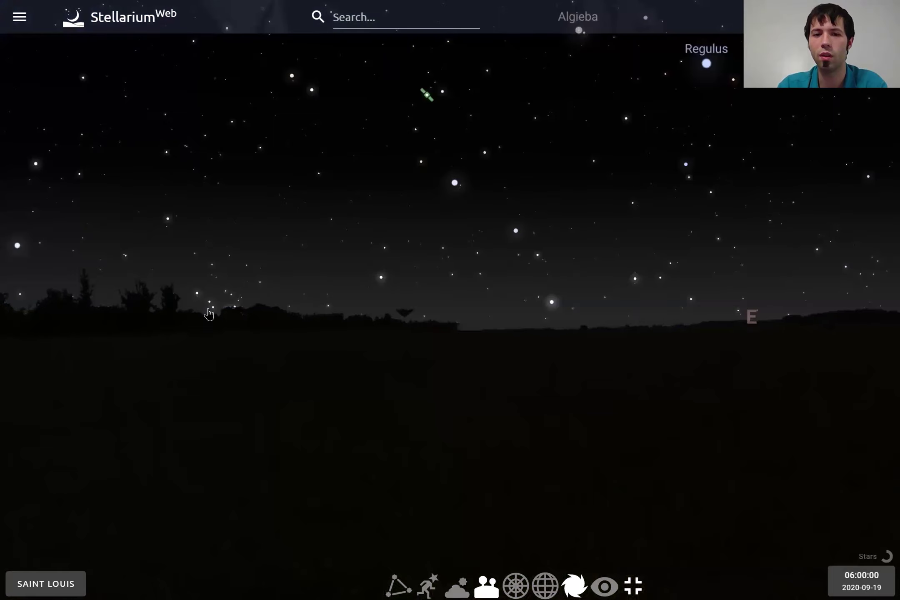
left_click_drag(525, 284, 208, 314)
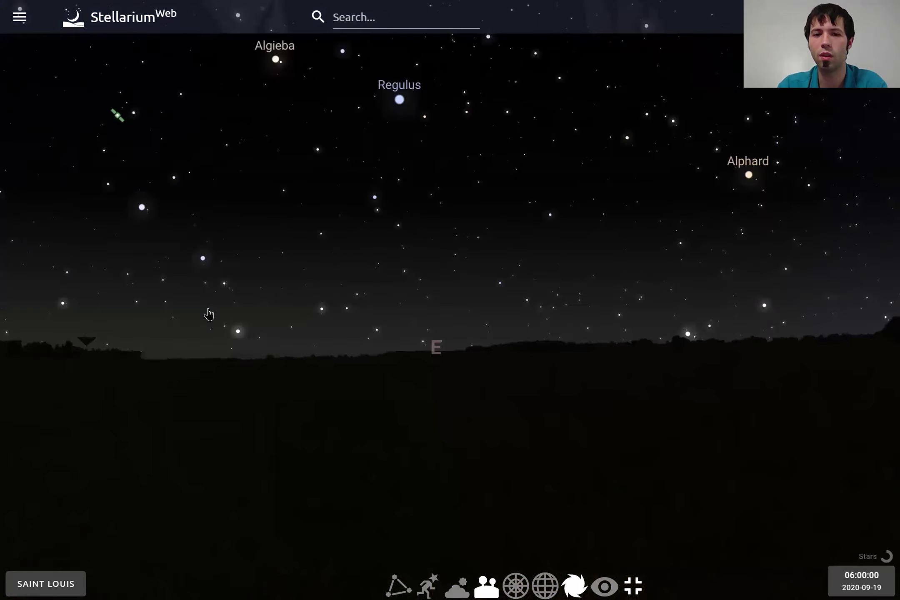
key("Right")
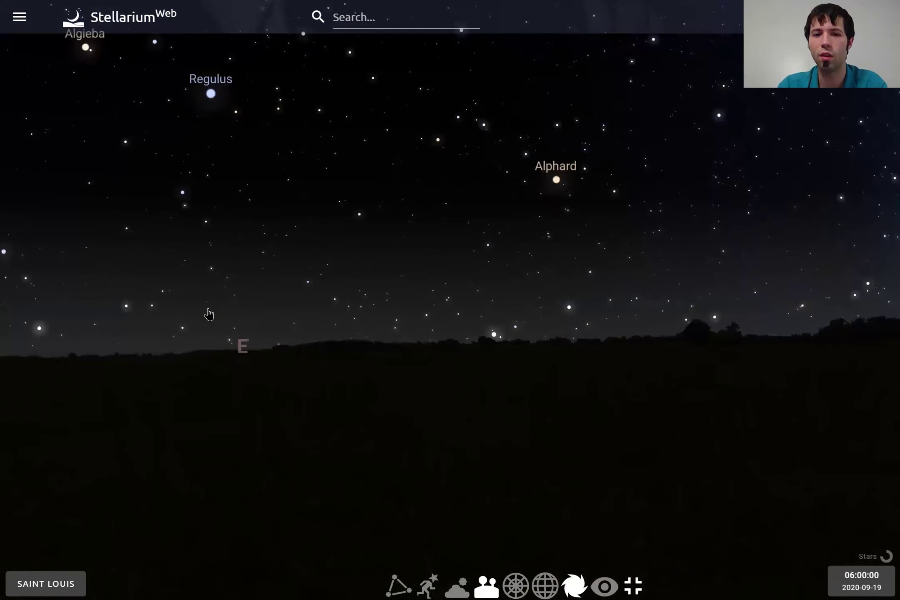
key("Right")
key("Down")
key("Right")
key("Up")
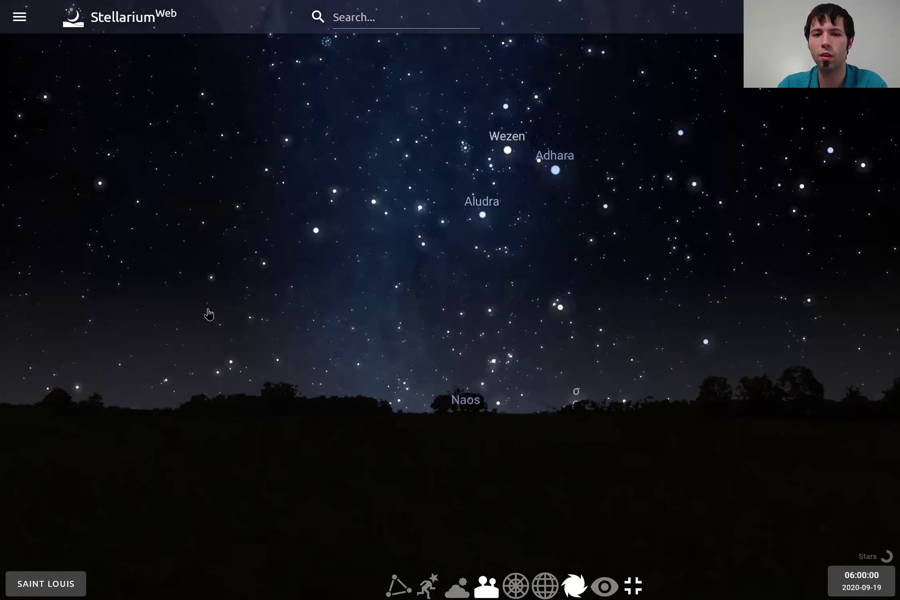
Search for "saturn" and select the planet Saturn to center the view on it
type("s")
type("atru")
key("BackSpace")
key("BackSpace")
type("urn")
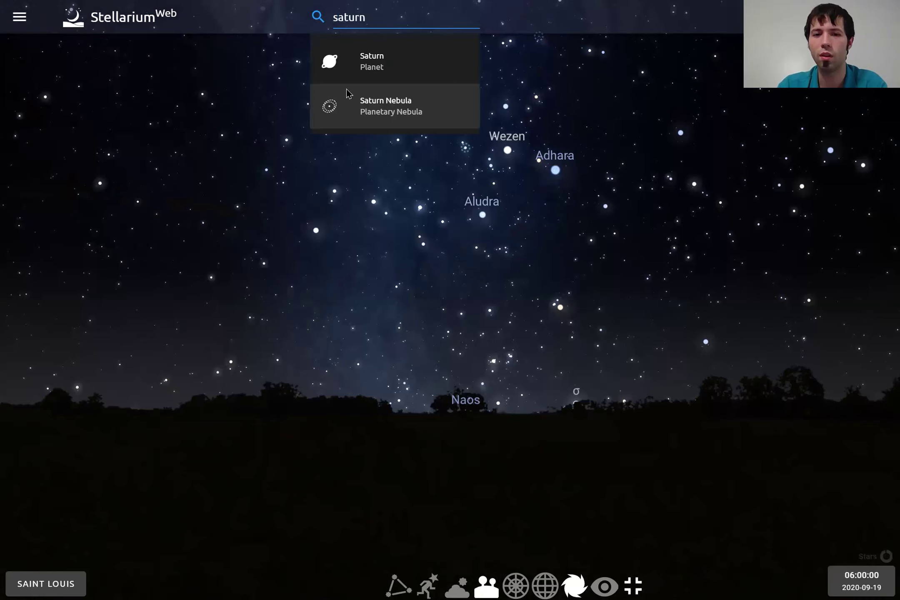
key("Return")
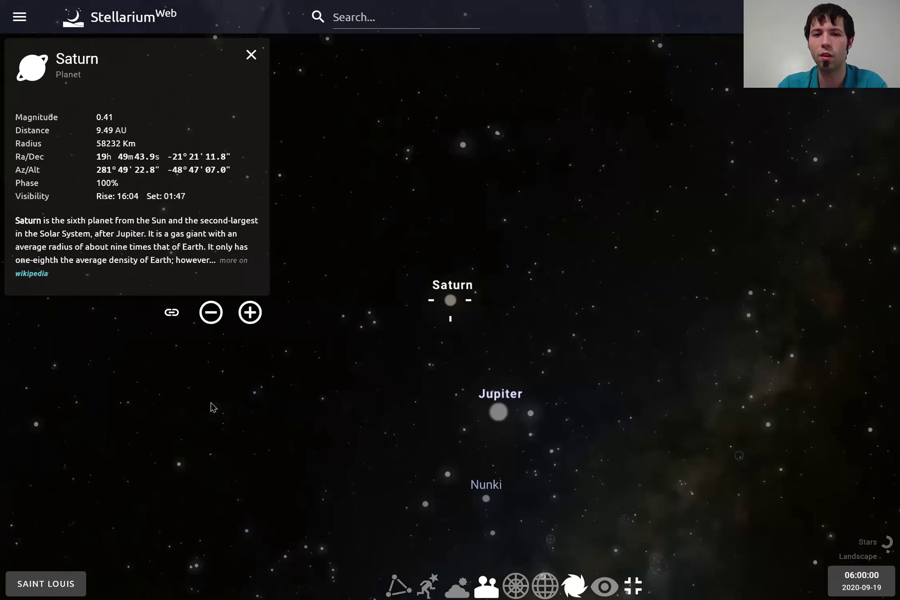
Hide the landscape and atmosphere, and zoom in on Saturn past its moons and rings until its surface fills the view
key("a")
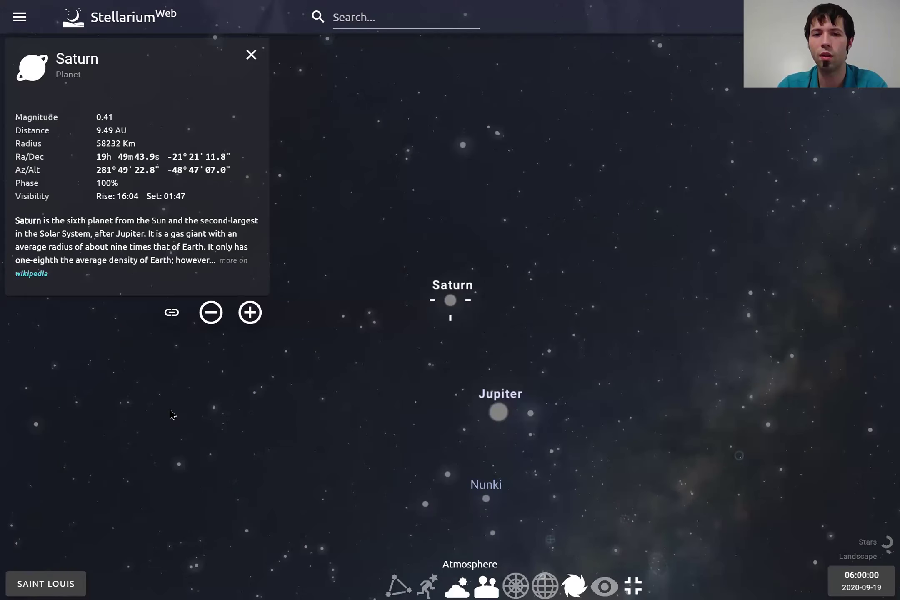
key("a")
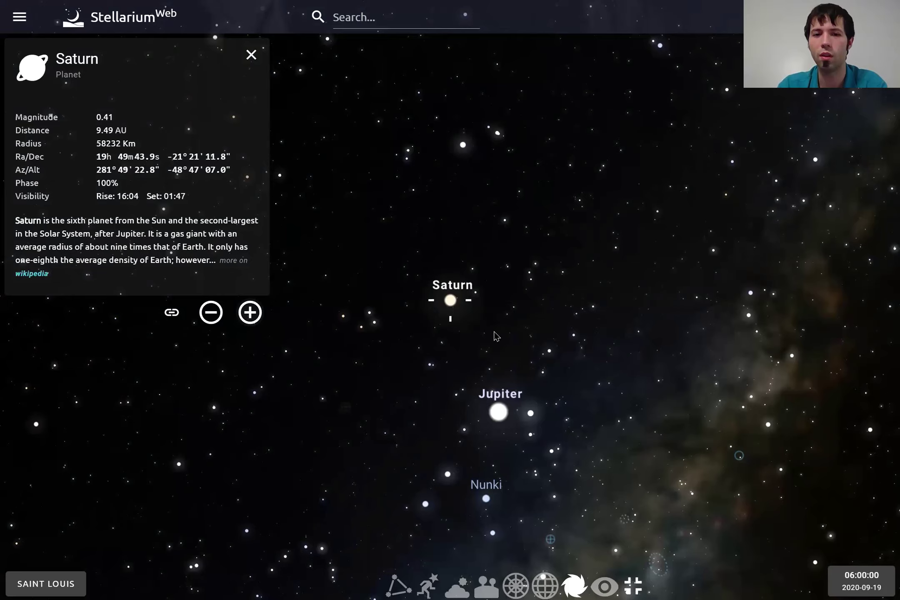
scroll(571, 372, "up", 3)
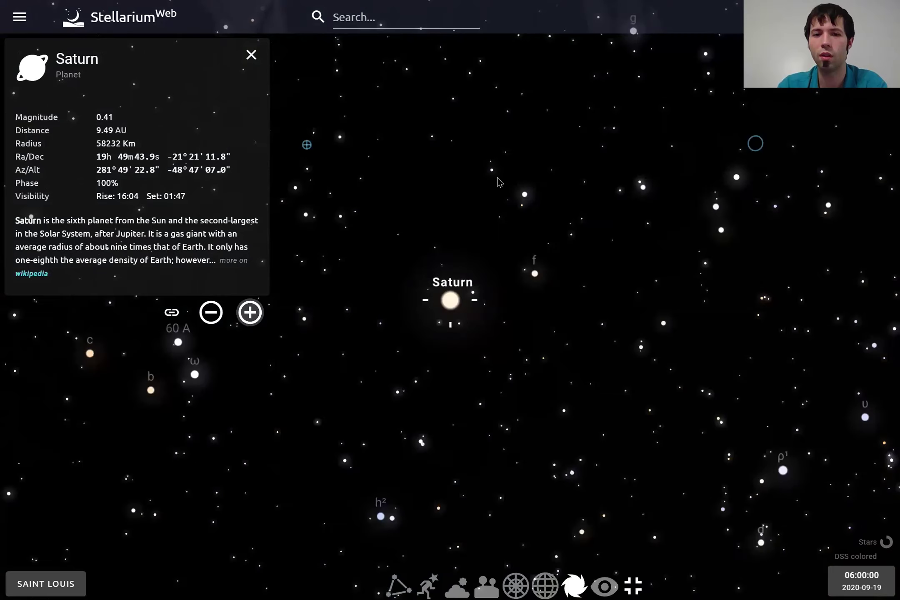
scroll(542, 75, "up", 5)
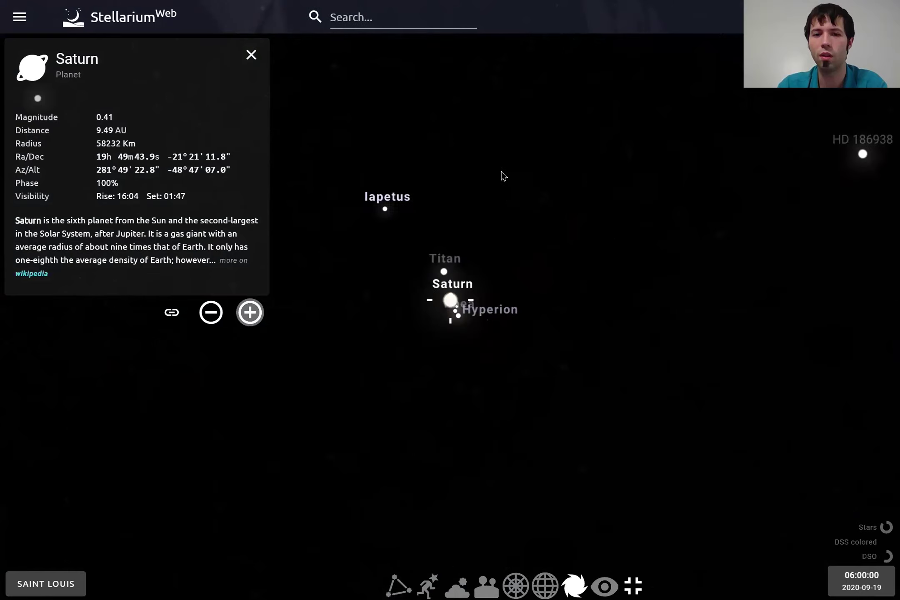
scroll(467, 412, "up", 3)
scroll(349, 100, "up", 3)
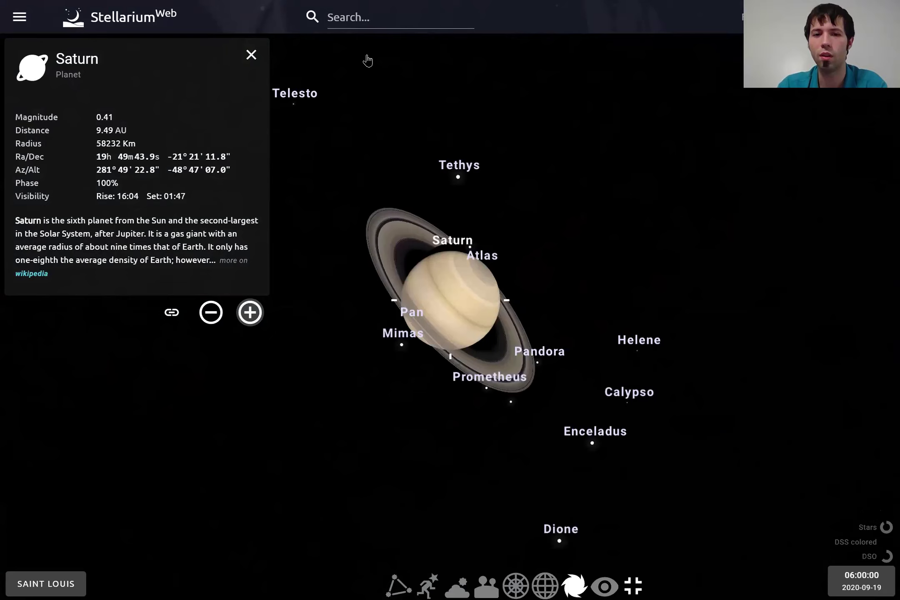
scroll(368, 60, "up", 3)
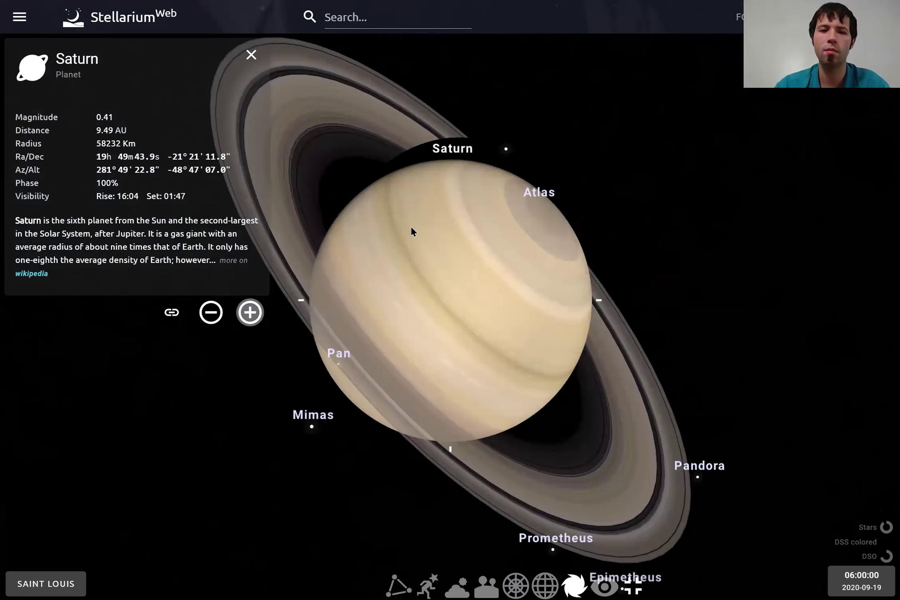
scroll(411, 231, "up", 5)
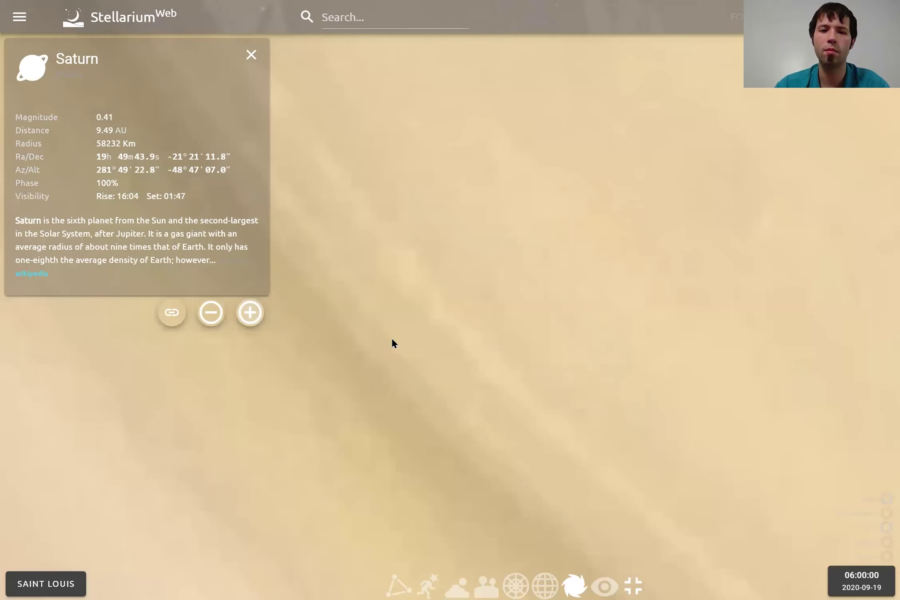
Zoom out from Saturn to a wide view of the Milky Way and compass points, and zoom back in around Saturn and Jupiter
scroll(386, 346, "down", 2)
scroll(446, 318, "down", 3)
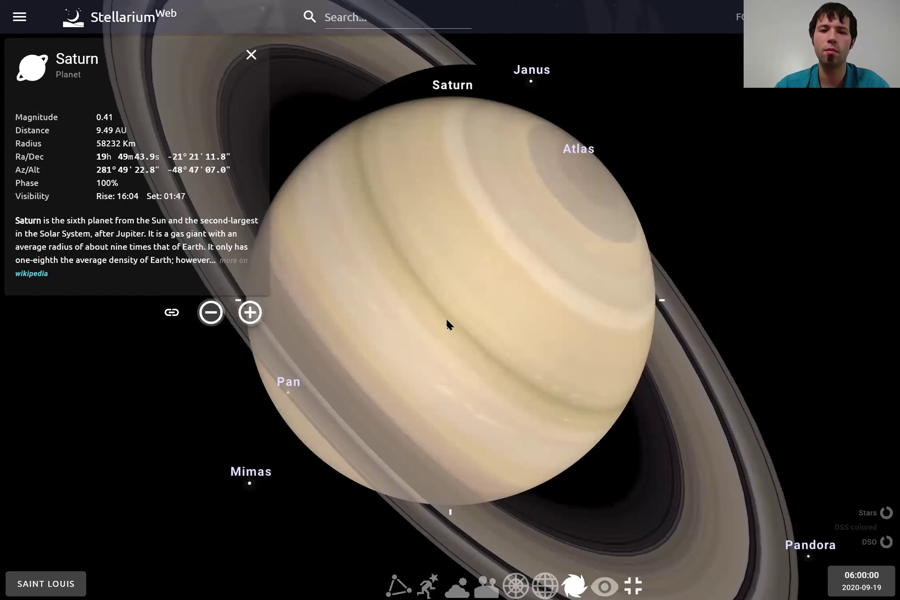
scroll(451, 301, "down", 5)
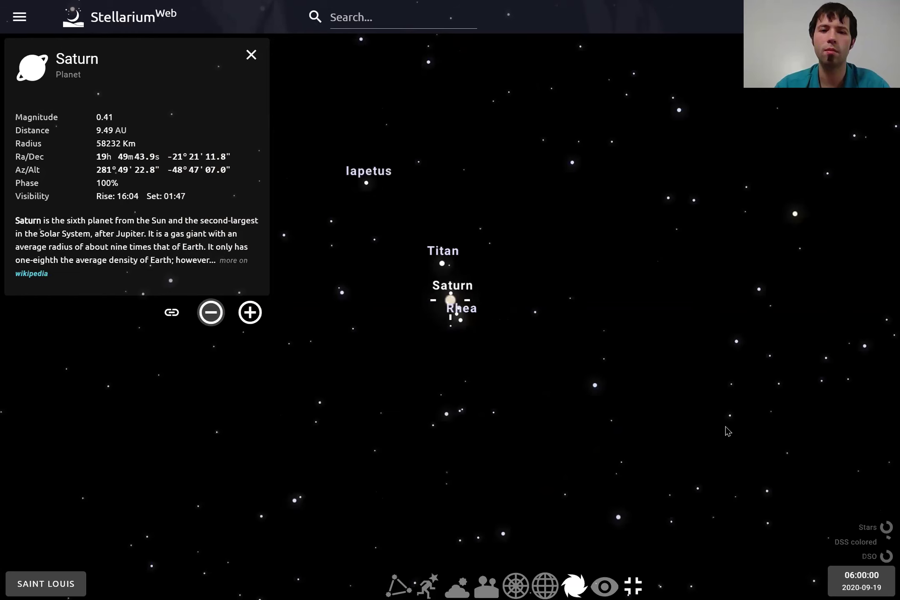
scroll(729, 441, "down", 3)
scroll(729, 441, "down", 3)
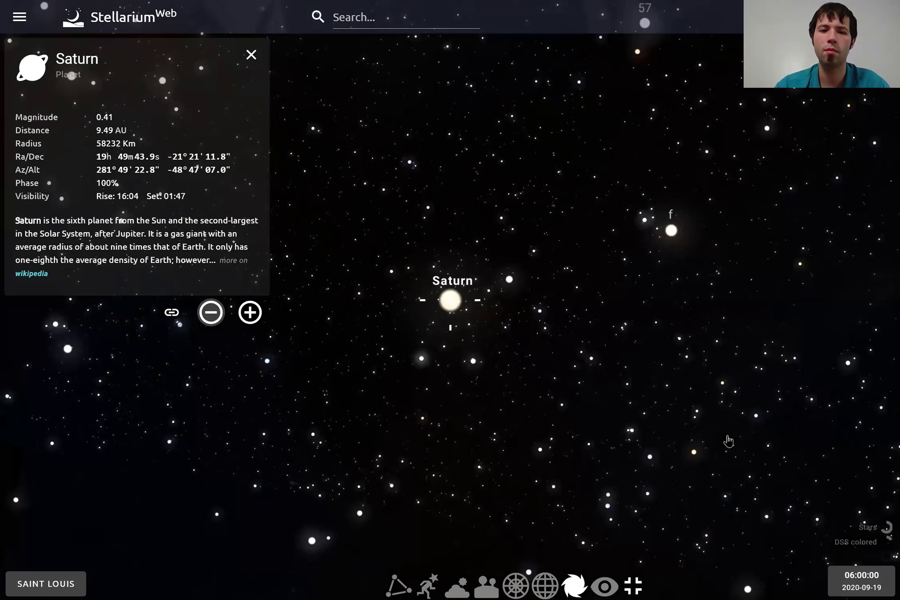
scroll(729, 441, "down", 3)
scroll(729, 441, "down", 3)
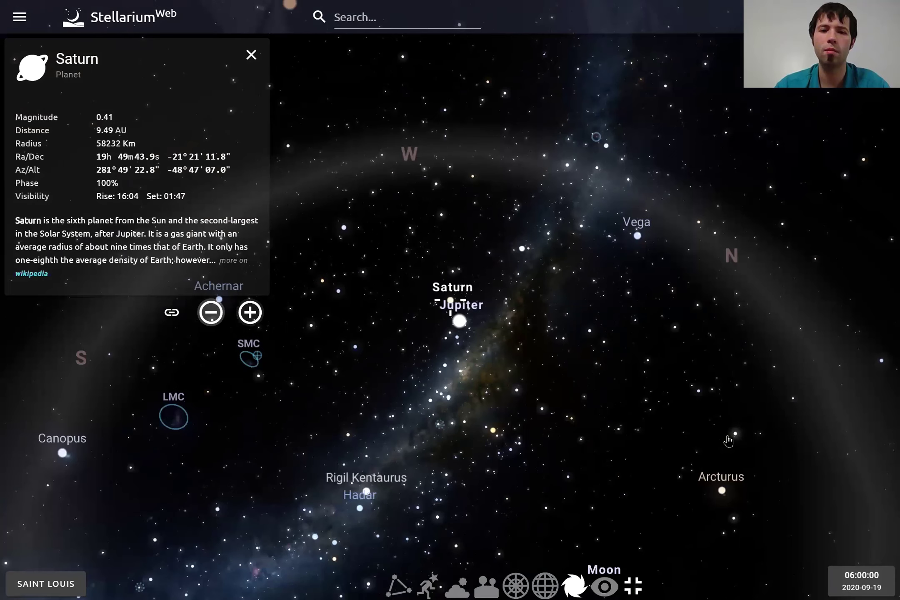
scroll(729, 441, "up", 5)
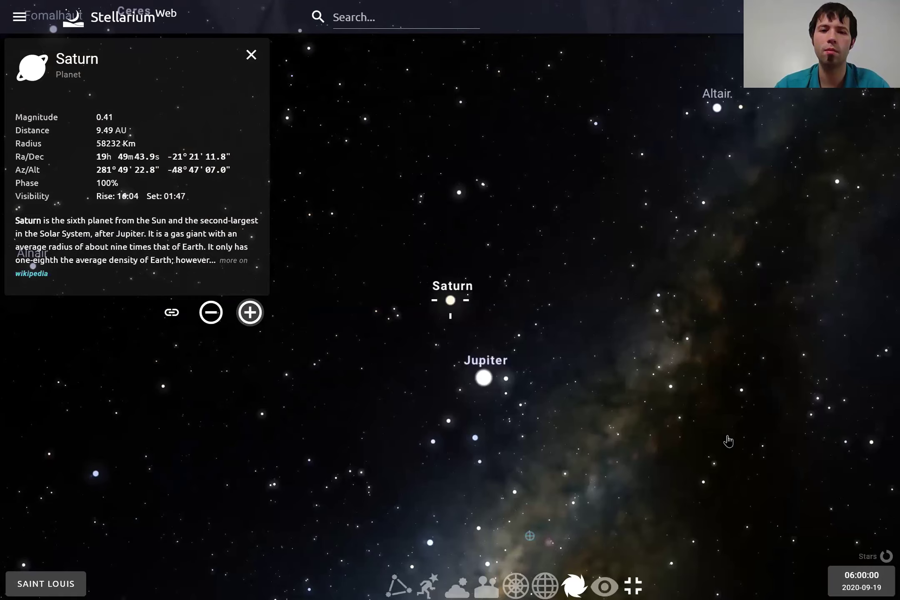
Close Saturn's details, and search for "moon" and select the Moon
left_click(247, 320)
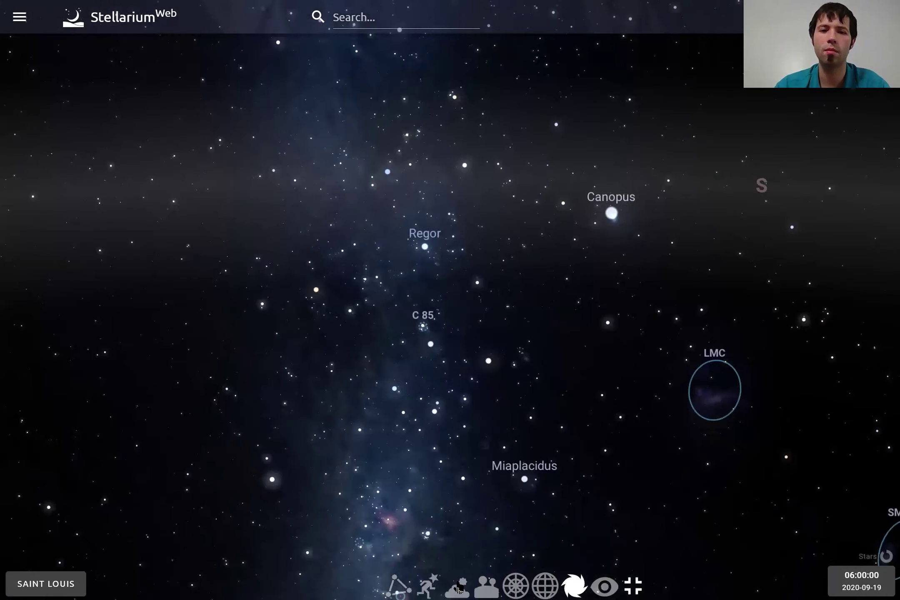
type("moon")
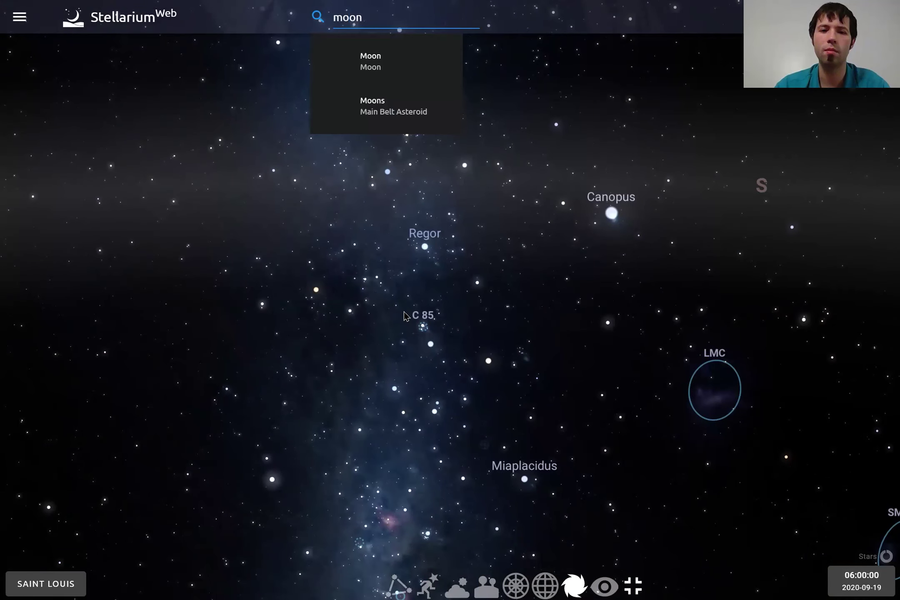
key("Return")
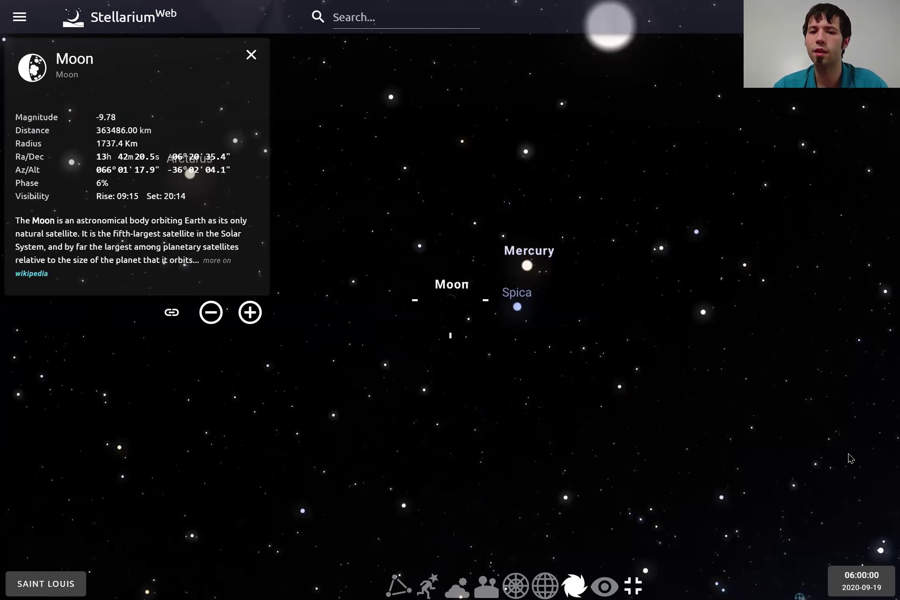
Advance the date day by day to 2020-09-25 to follow the Moon's motion past the stars and planets
left_click(862, 581)
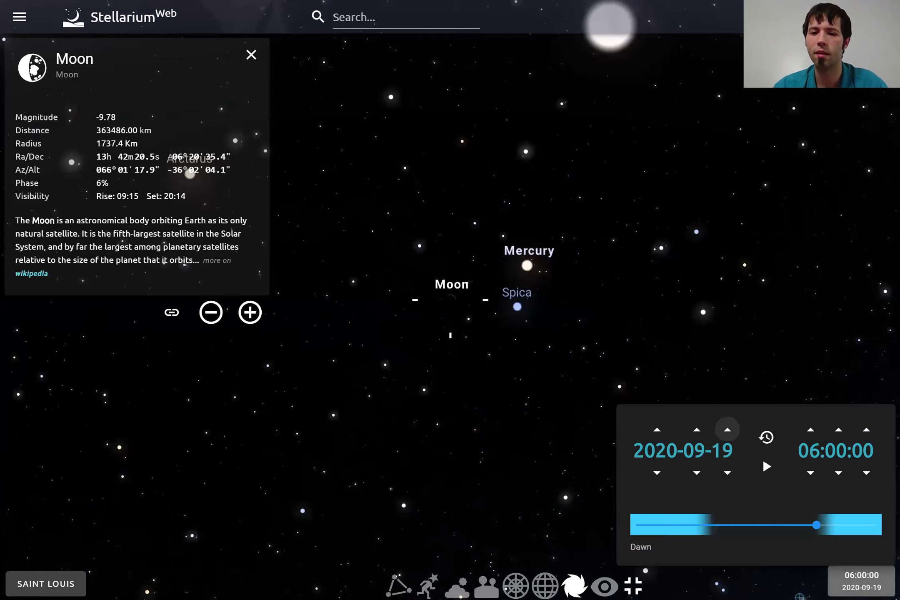
left_click(727, 429)
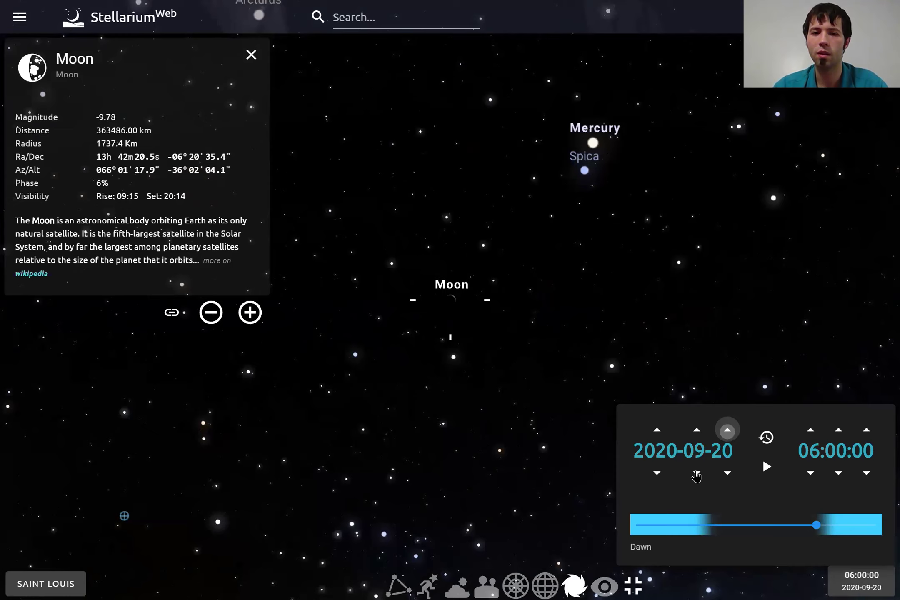
left_click(727, 431)
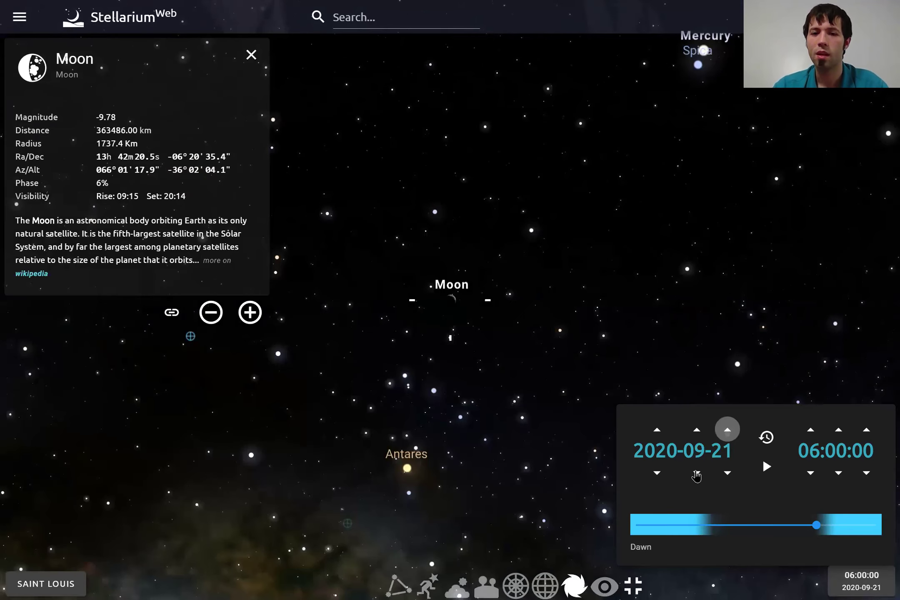
key("Return")
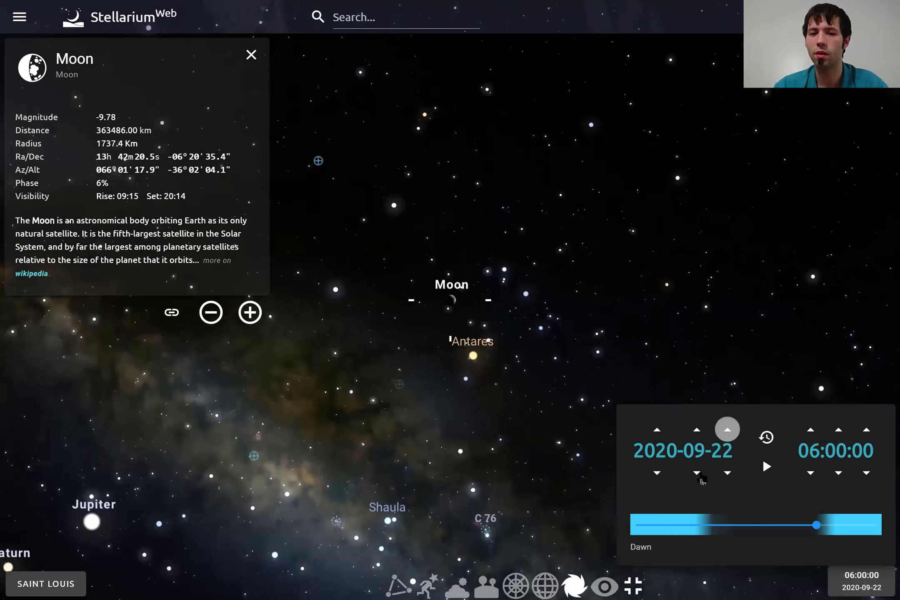
key("Return")
key("Return")
key("Return")
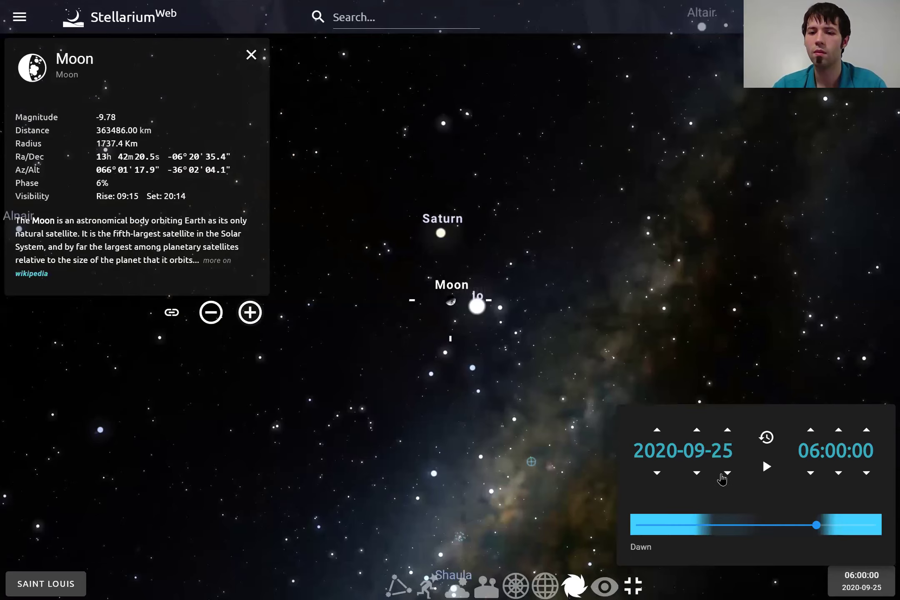
Zoom in on the Moon to examine its phase beside Jupiter, and zoom back out to a wide view including Saturn
key("plus")
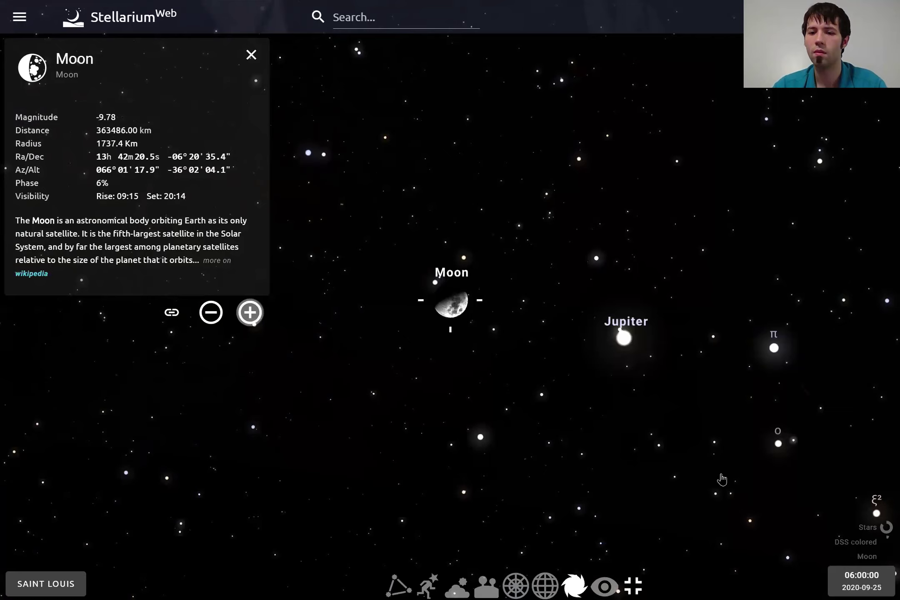
scroll(722, 479, "up", 3)
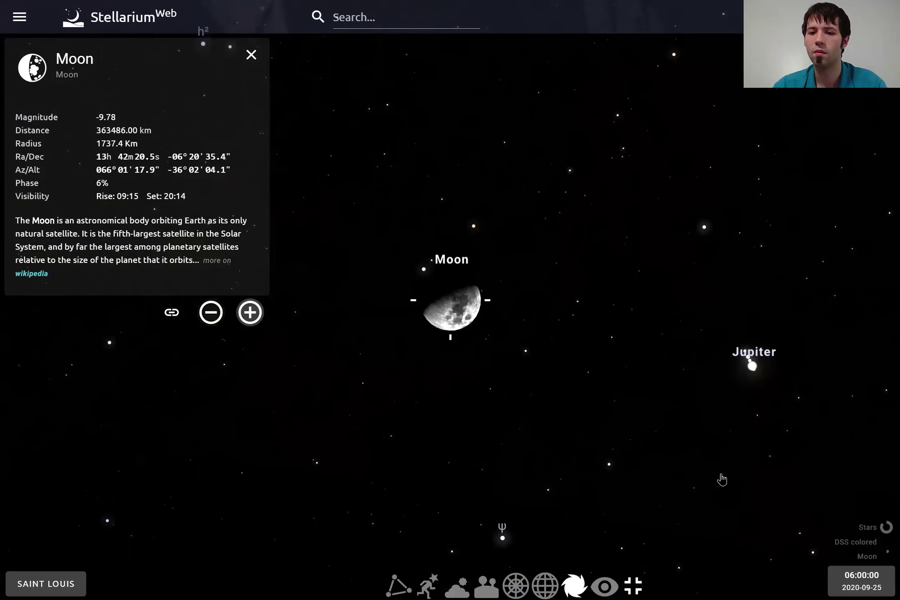
scroll(722, 480, "down", 5)
scroll(722, 479, "up", 2)
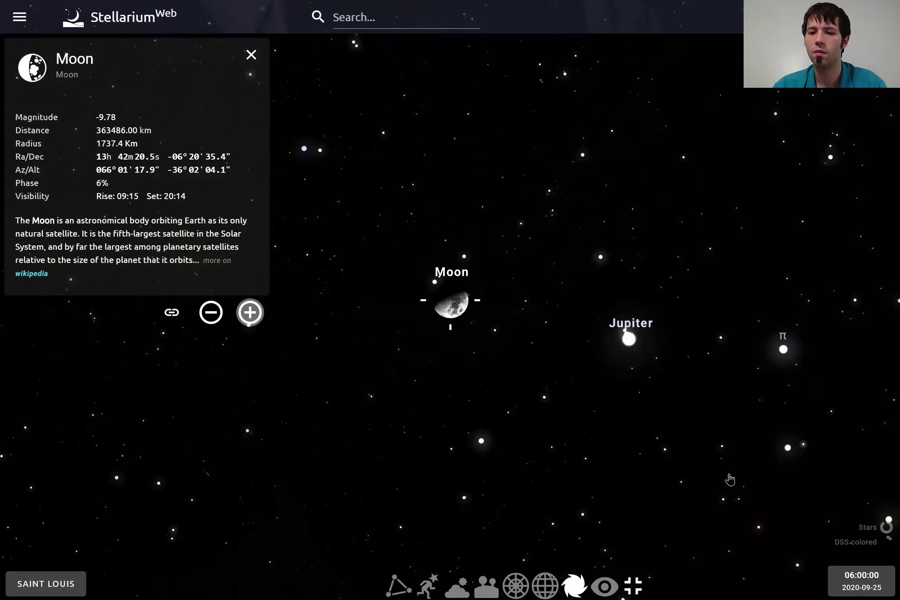
scroll(811, 440, "up", 2)
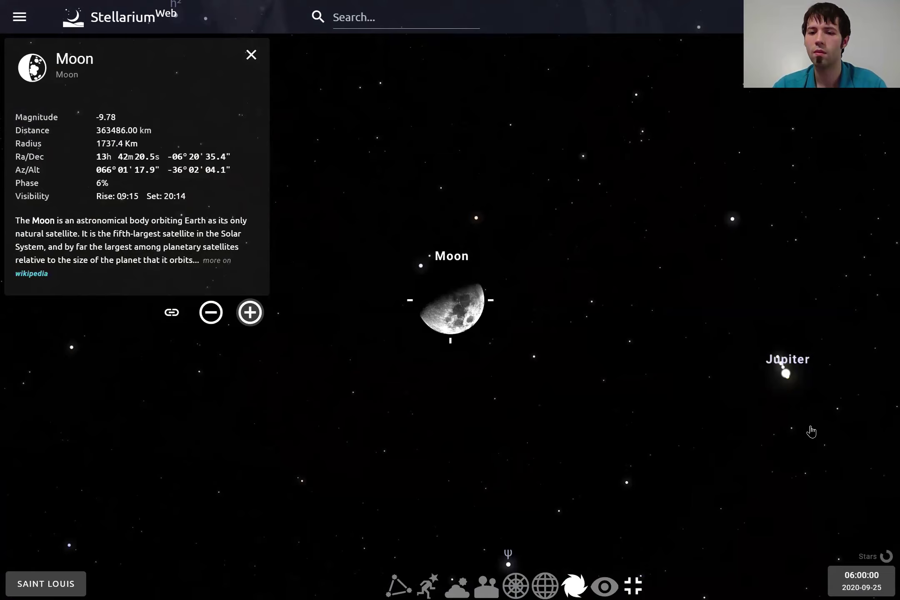
key("minus")
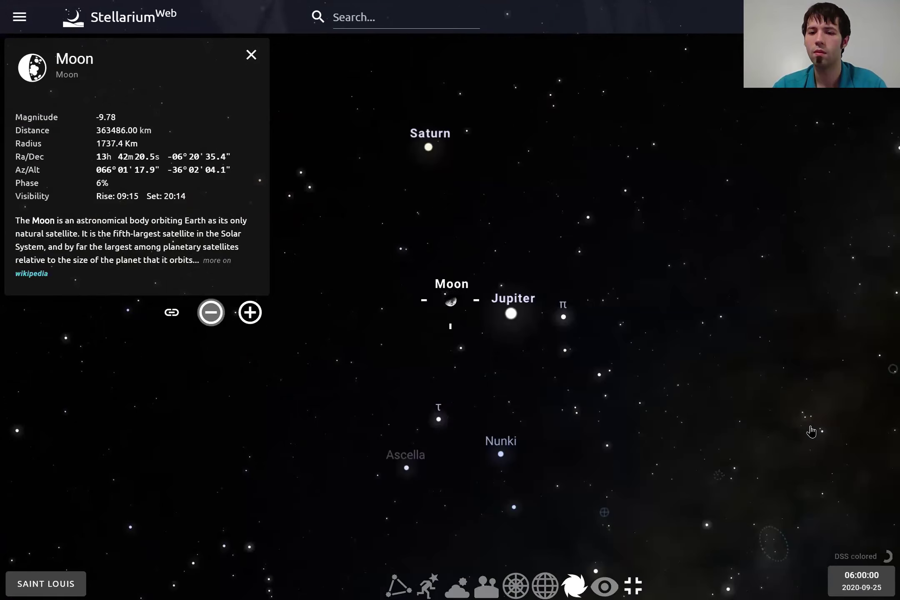
scroll(812, 431, "down", 5)
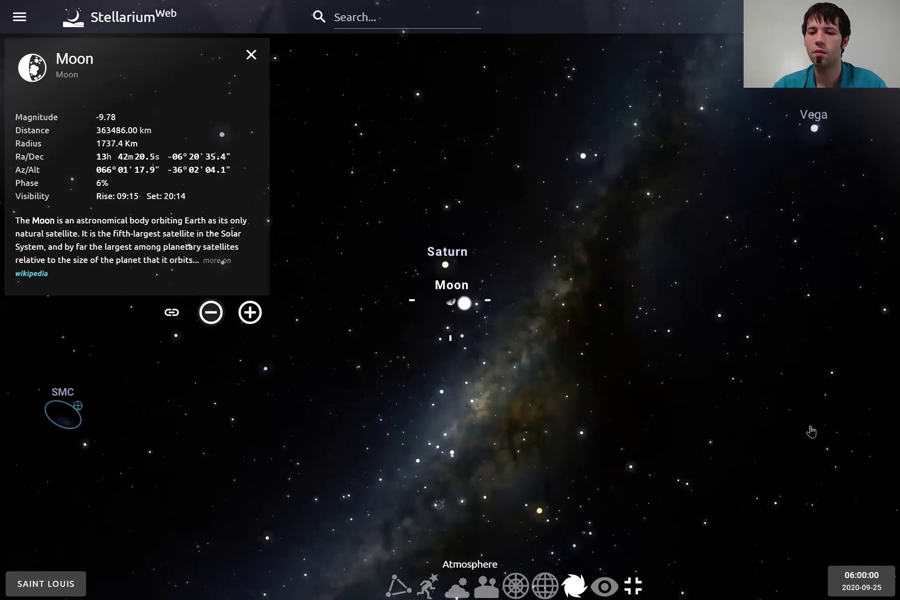
Turn on the atmosphere and landscape, and turn the view to the western horizon
key("a")
left_click_drag(833, 449, 698, 340)
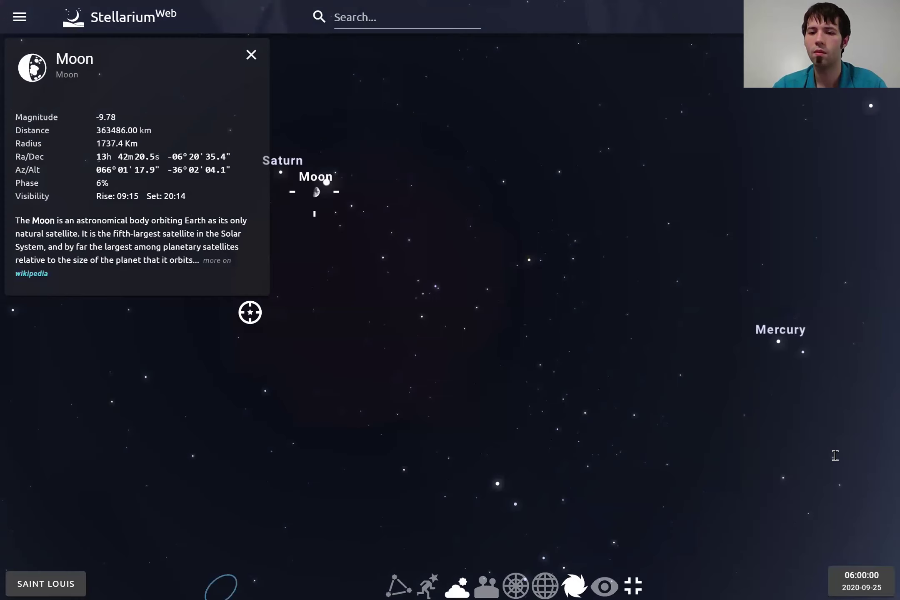
key("Up")
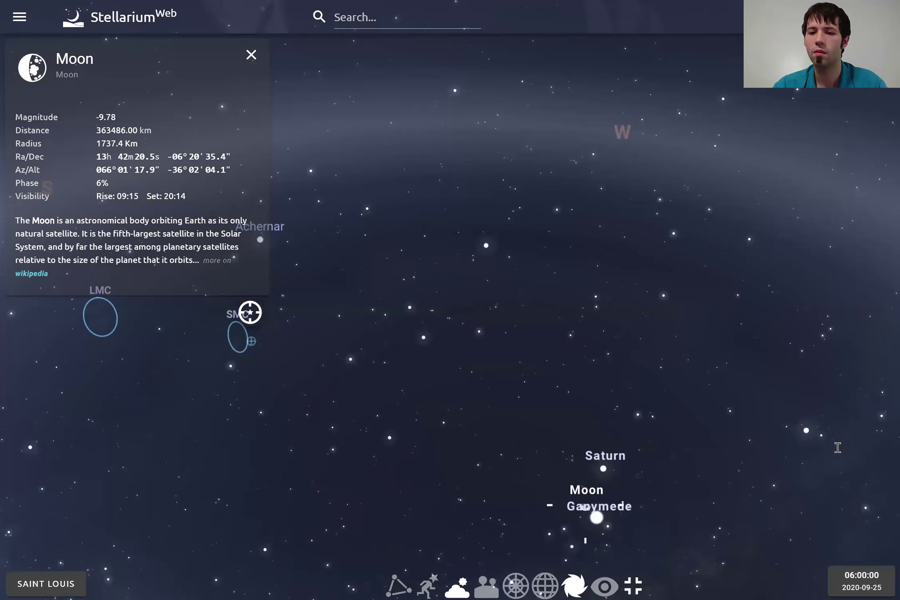
key("Up")
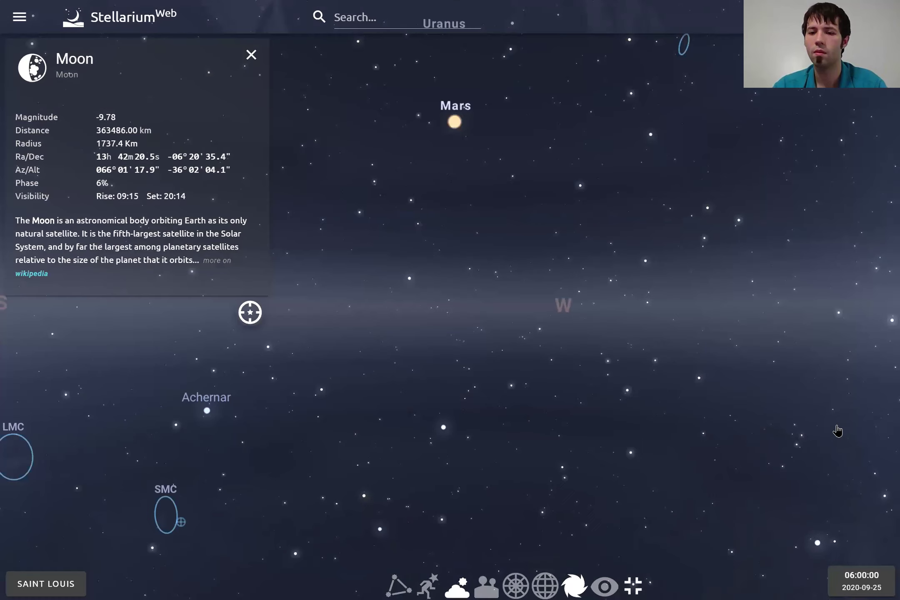
key("g")
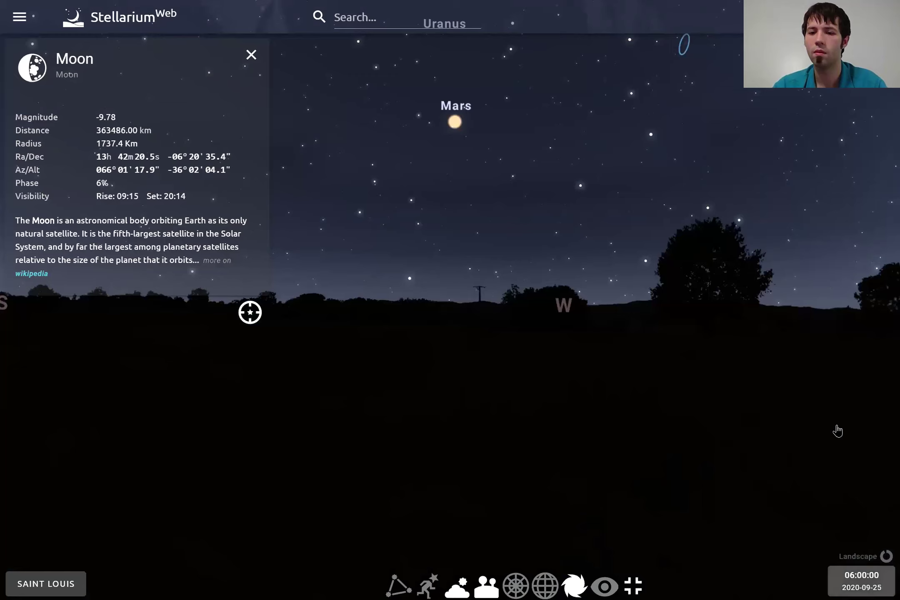
Set the month of the observation date back to May, giving 2020-05-25
left_click(861, 581)
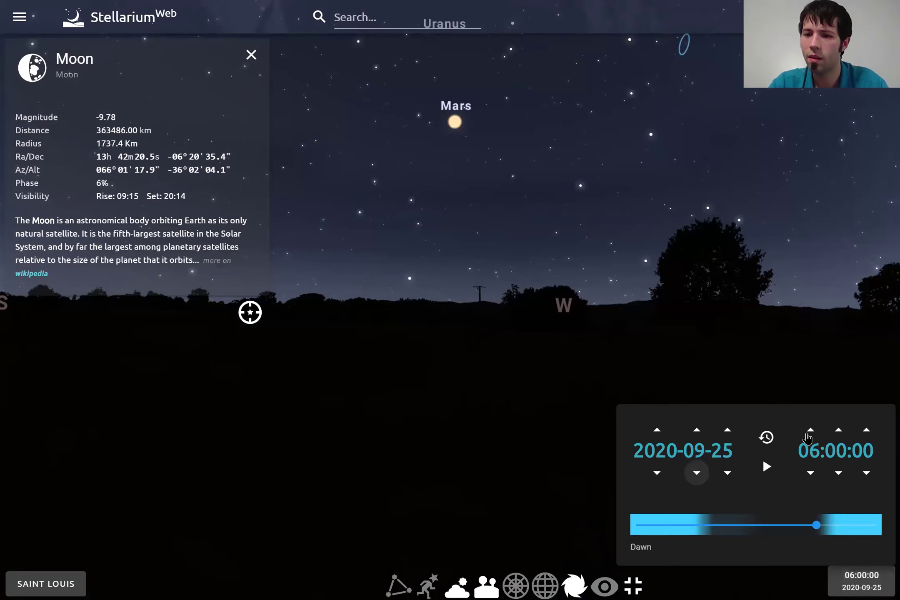
key("Return")
key("Return")
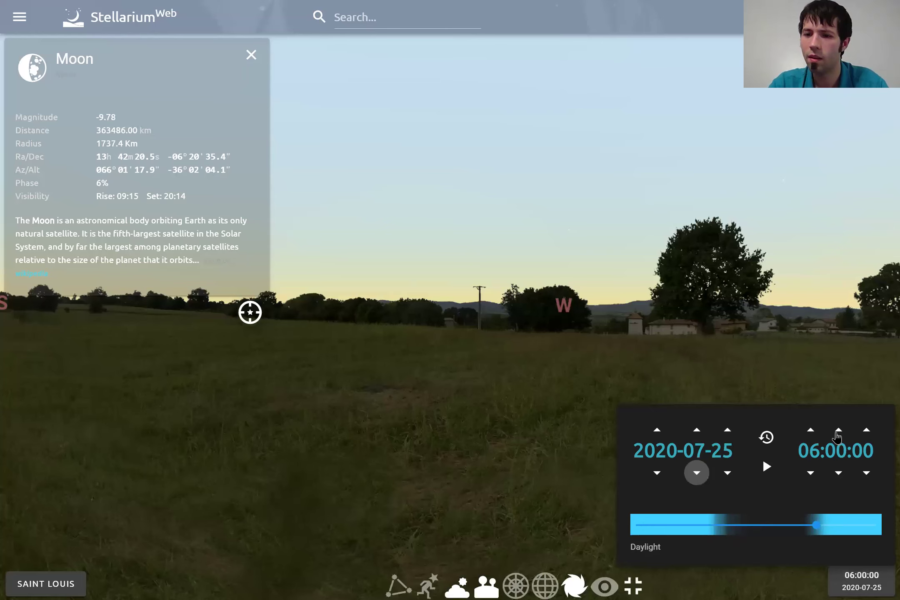
key("Return")
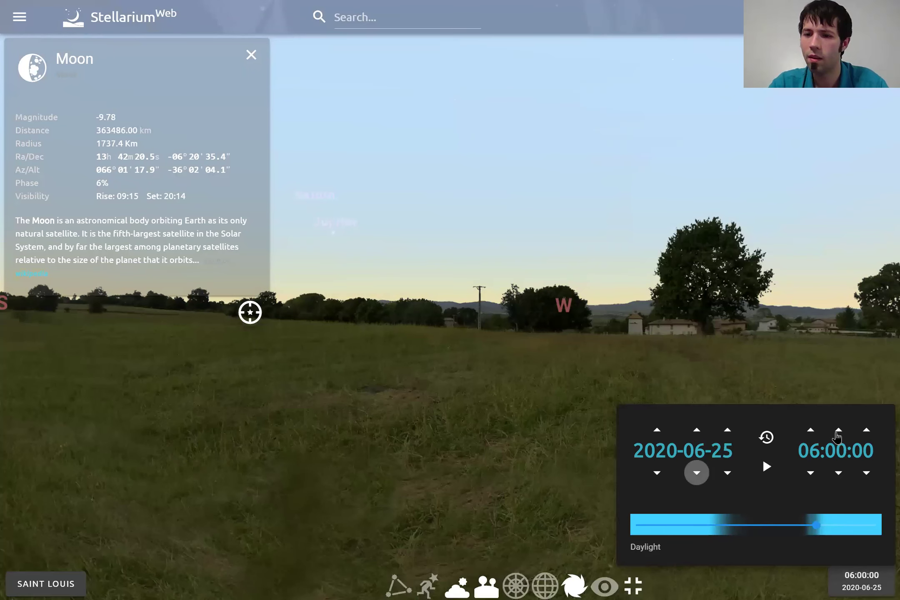
key("Return")
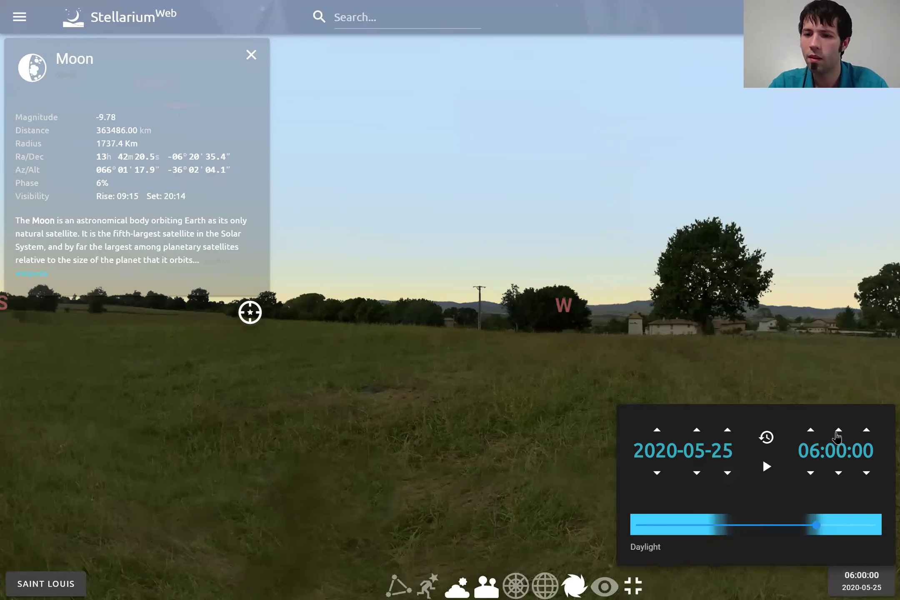
Step the day of the observation date back to 18, giving 2020-05-18
key("Tab")
key("Return")
key("Return")
key("Return")
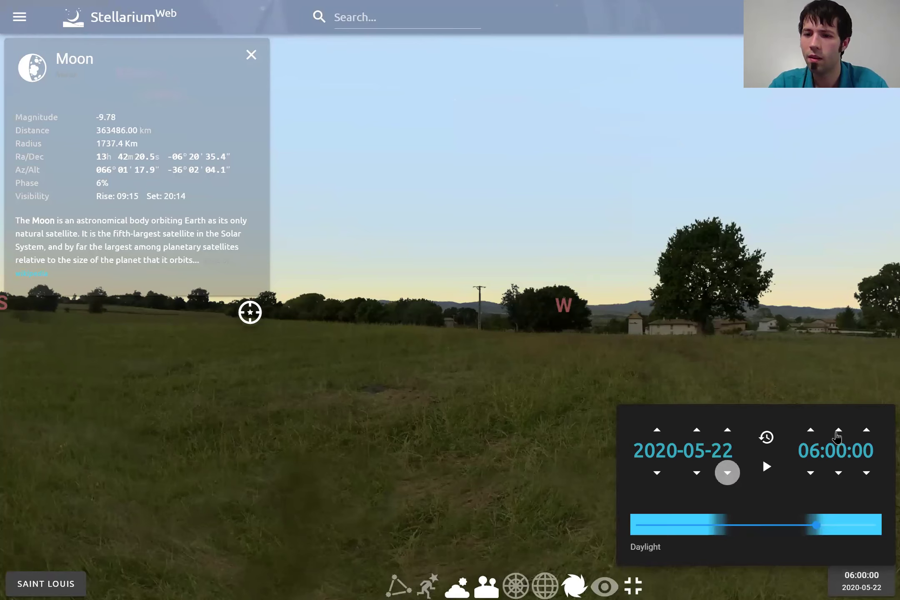
key("Return")
key("Return")
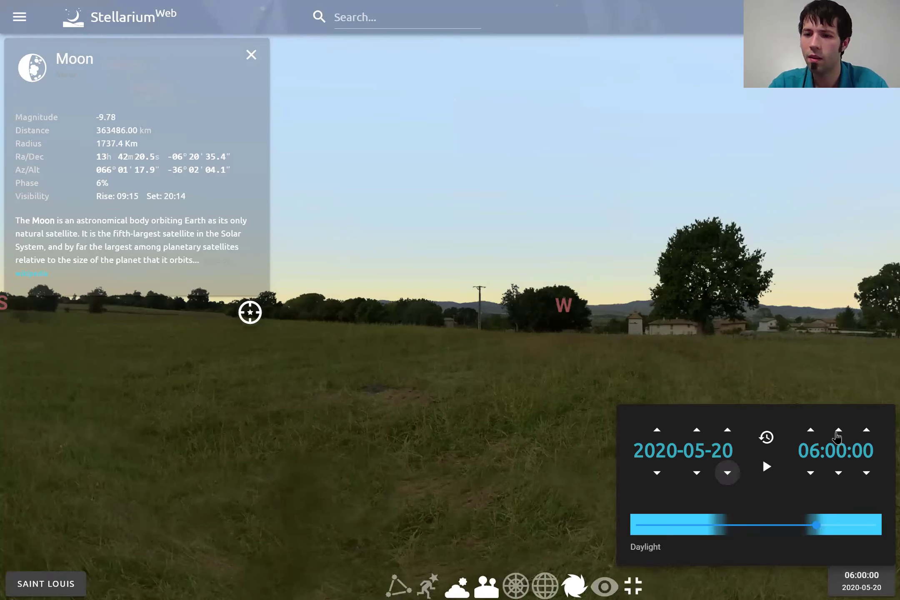
key("Return")
key("Return")
key("Return")
Advance the time hour by hour to 20:00:00 to follow the Sun down toward the western horizon
key("Tab")
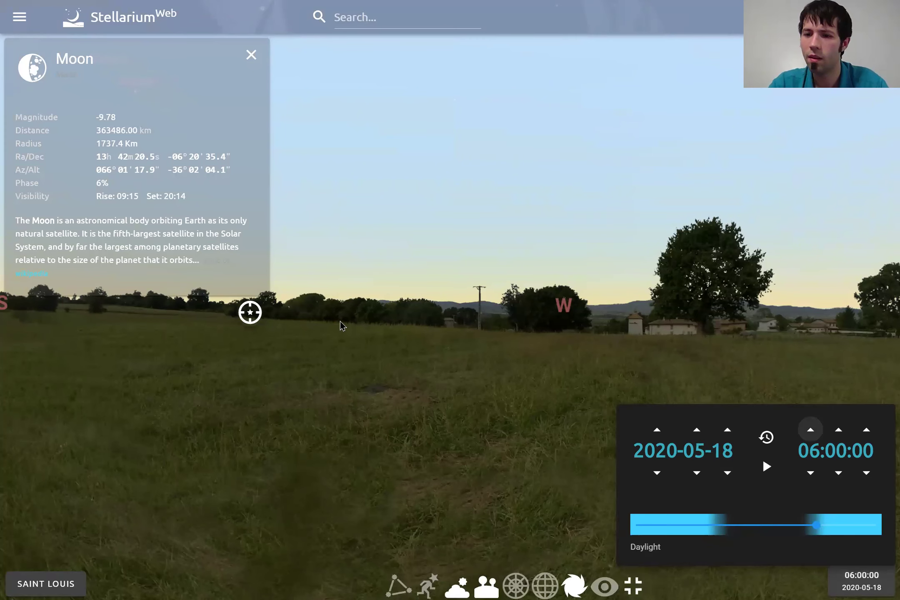
key("Return")
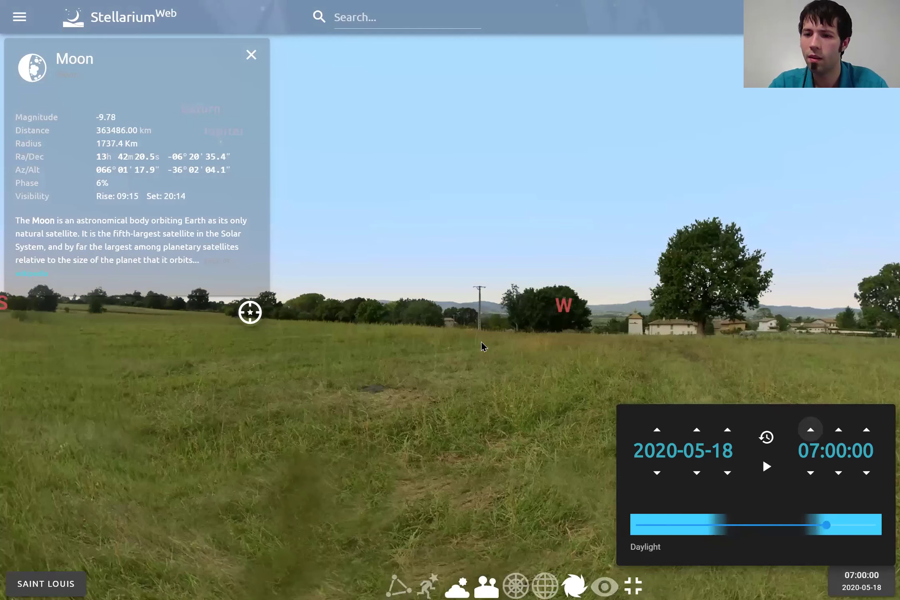
key("Return")
key("Return")
key("Return")
key("Return")
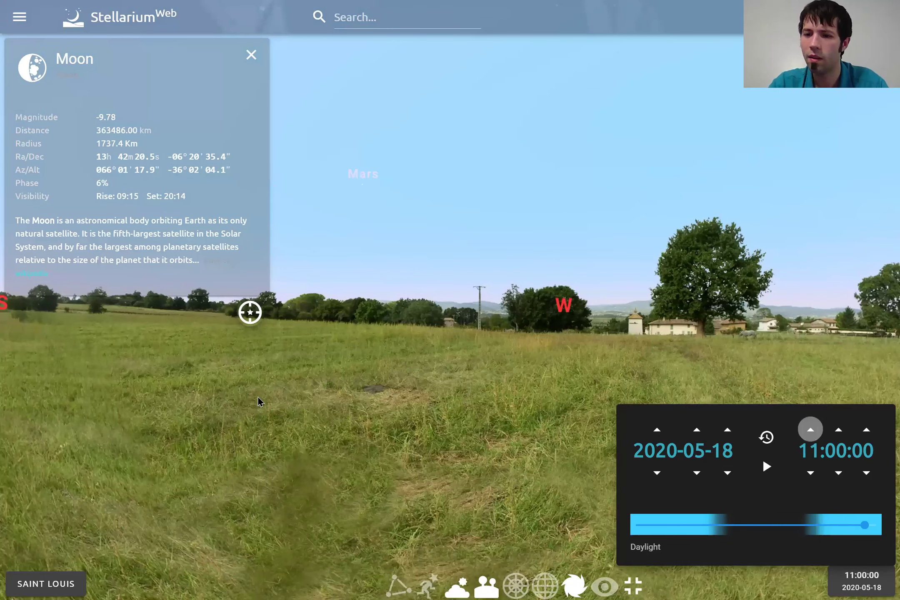
key("Return")
key("Return")
key("Return")
key("Return")
key("Return")
key("Return")
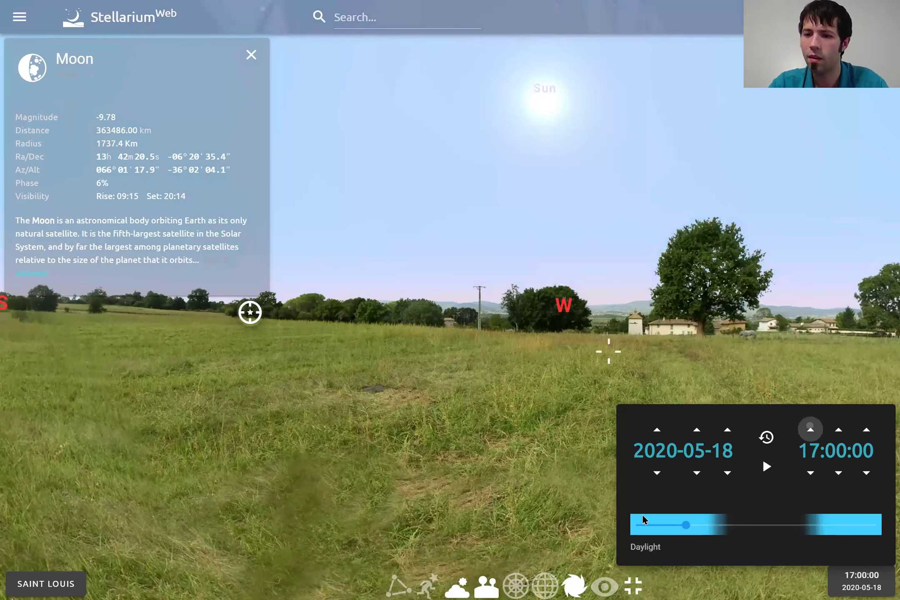
key("Return")
key("Return")
key("Return")
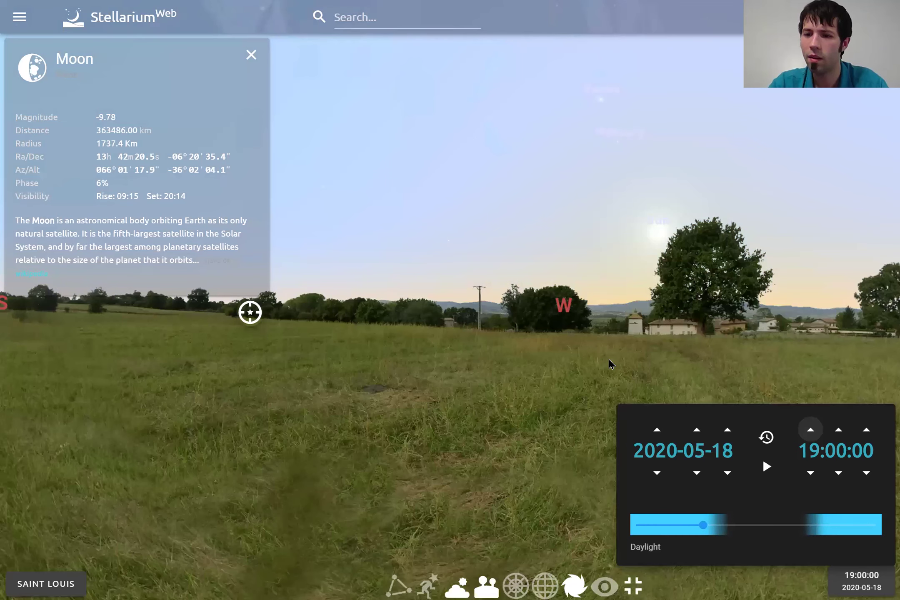
Advance the time minute by minute to 20:12:00 to follow the sunset
key("Tab")
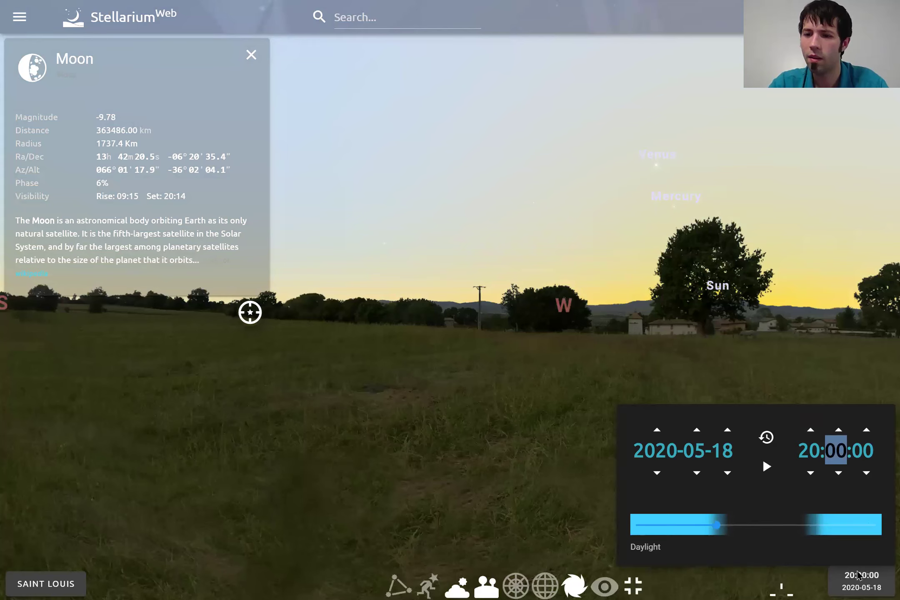
key("ctrl+a")
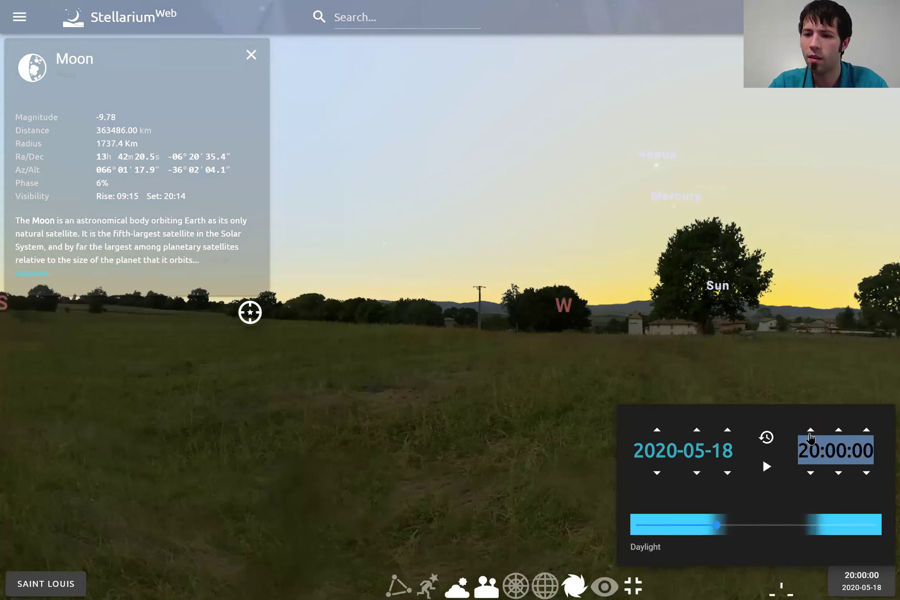
key("Tab")
key("space")
key("space")
key("space")
key("space")
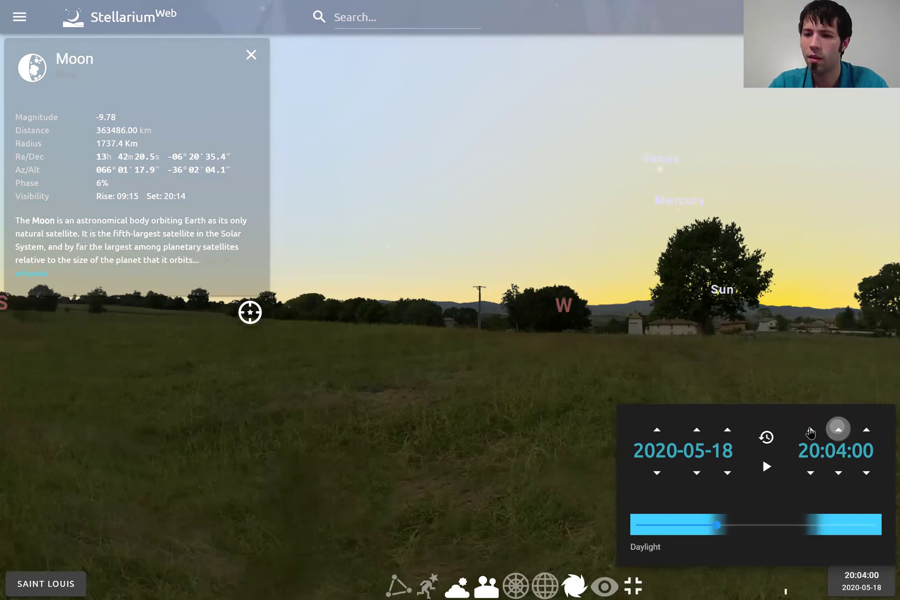
key("space")
key("space")
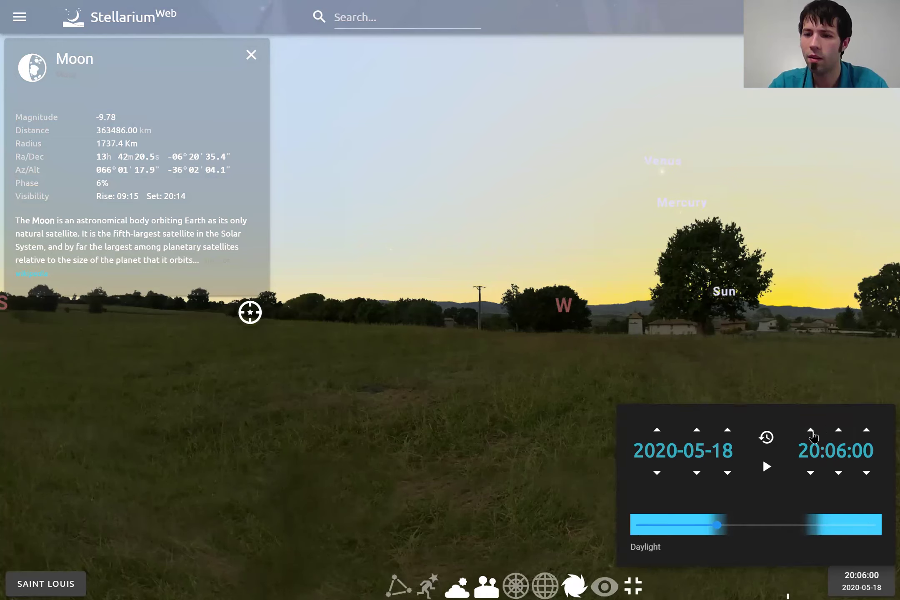
key("space")
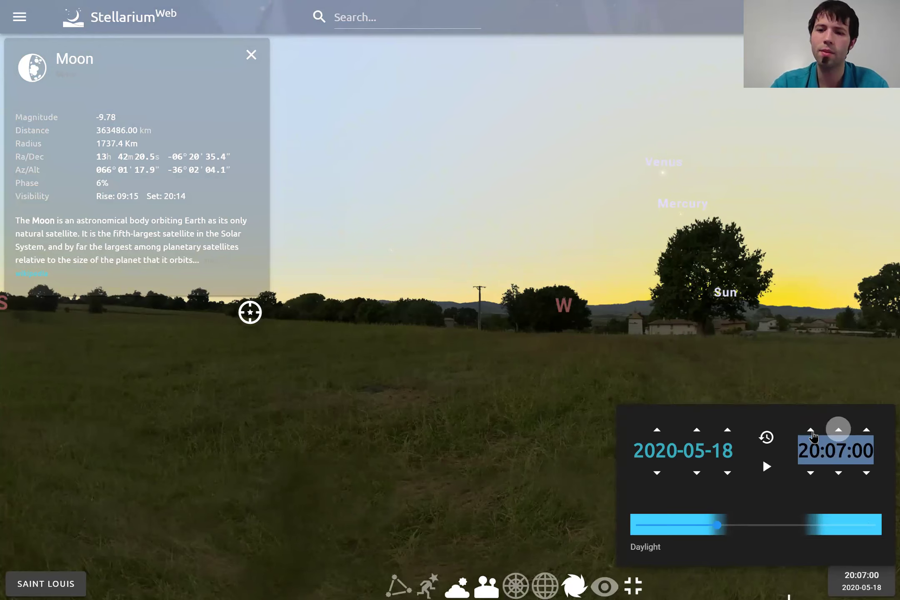
key("space")
key("space")
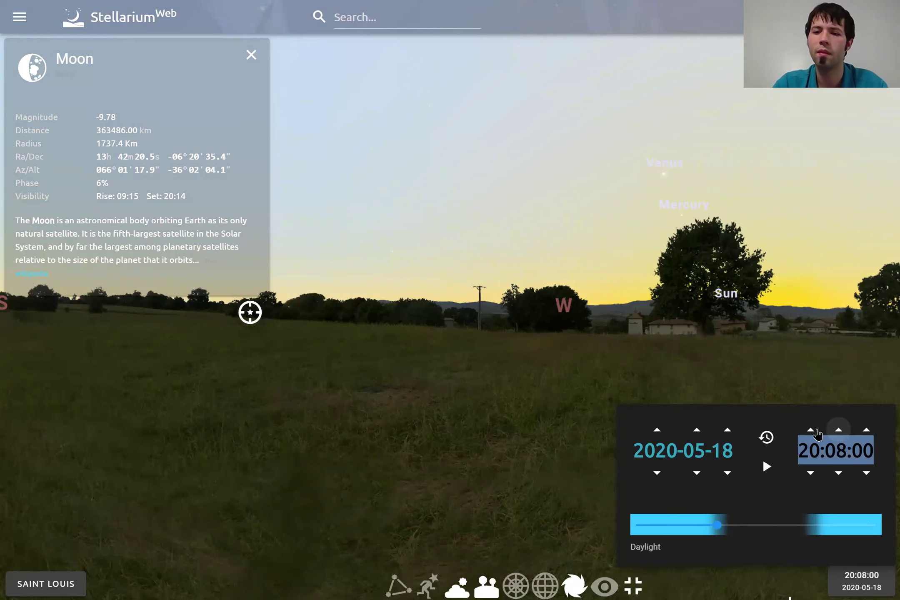
key("space")
key("space")
key("space")
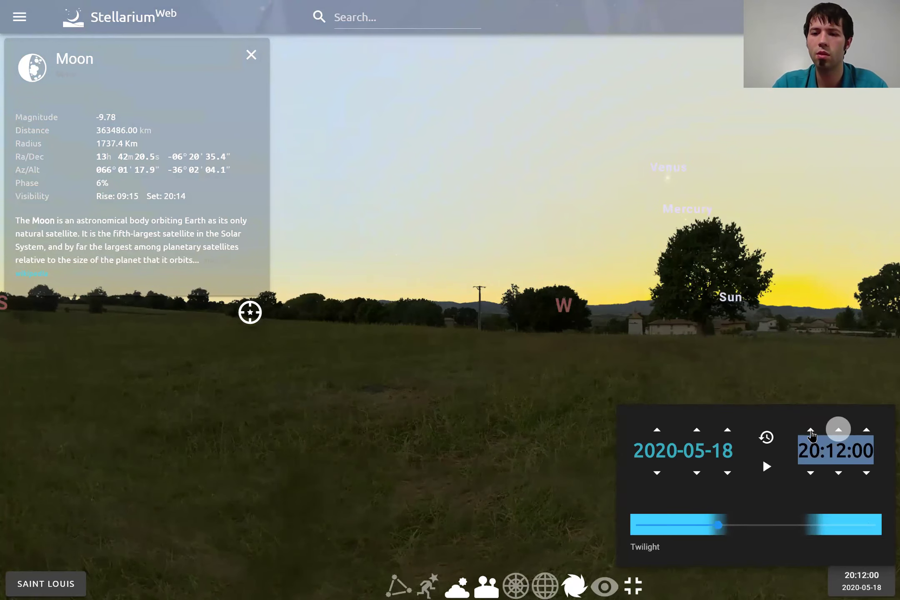
Advance the hours and minutes to 22:18:00 to bring the western sky into dark night
left_click(812, 435)
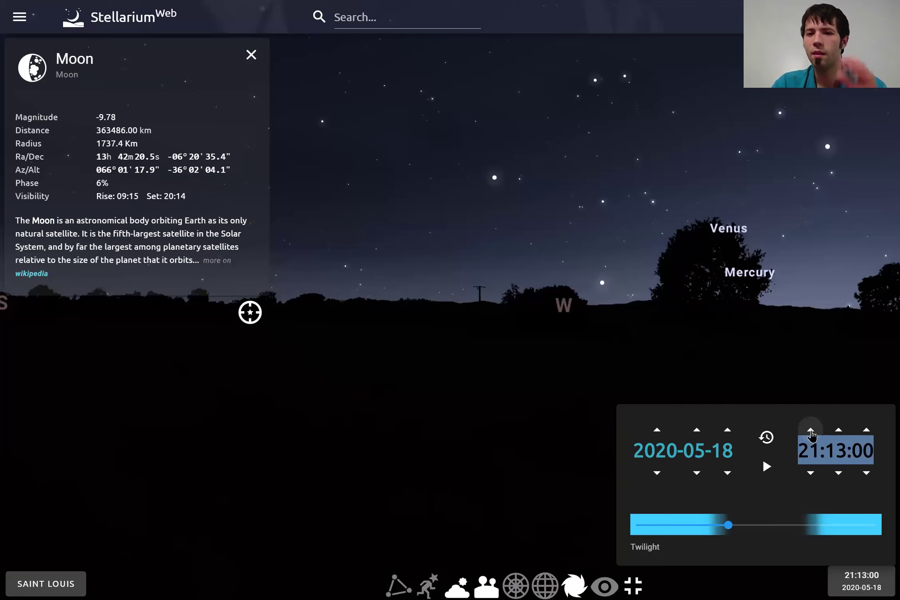
left_click(812, 435)
key("space")
key("space")
key("space")
key("space")
key("space")
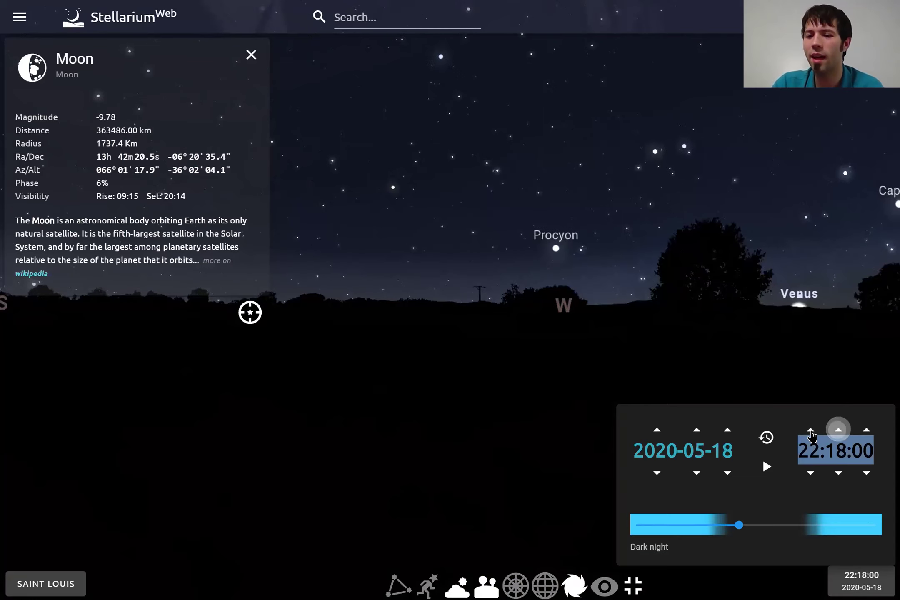
Advance the time minute by minute to 22:30:00 to follow Venus below the western horizon, and close the date and time settings
key("space")
key("space")
key("space")
key("space")
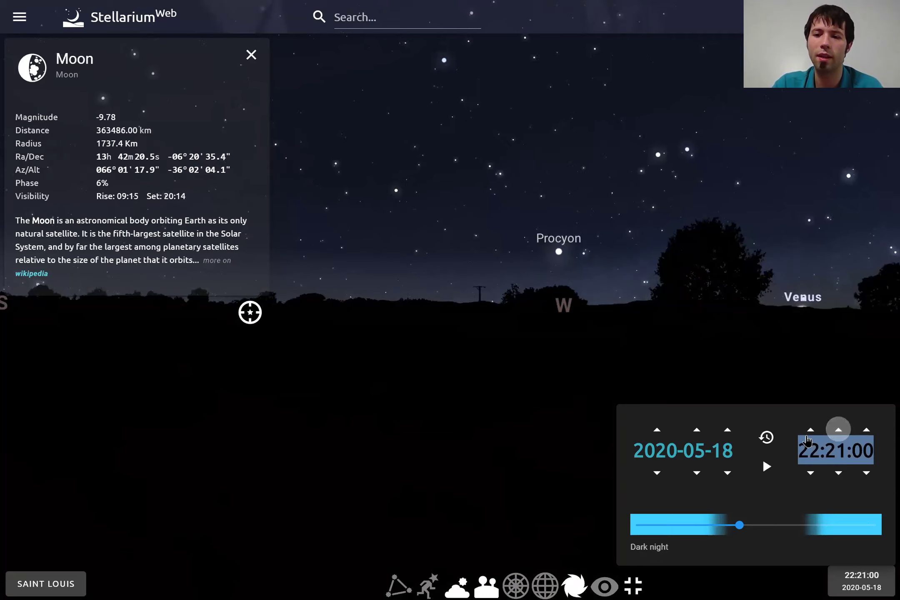
key("space")
key("space")
key("space")
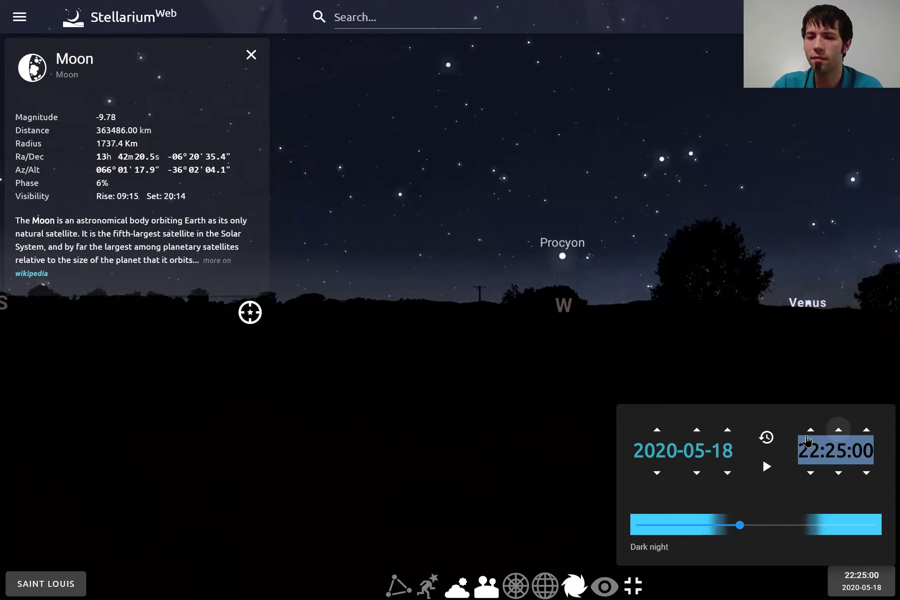
key("space")
key("space")
key("space")
key("space")
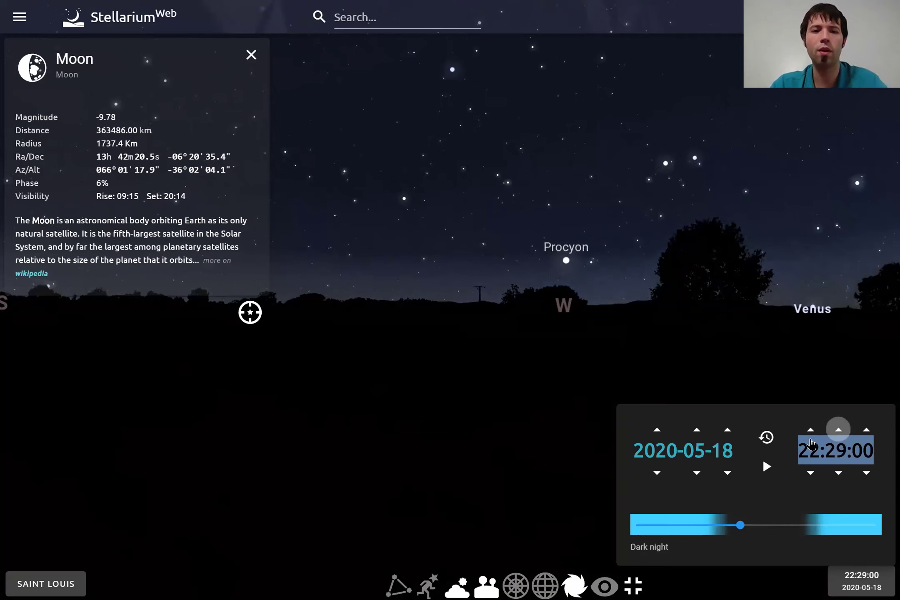
key("space")
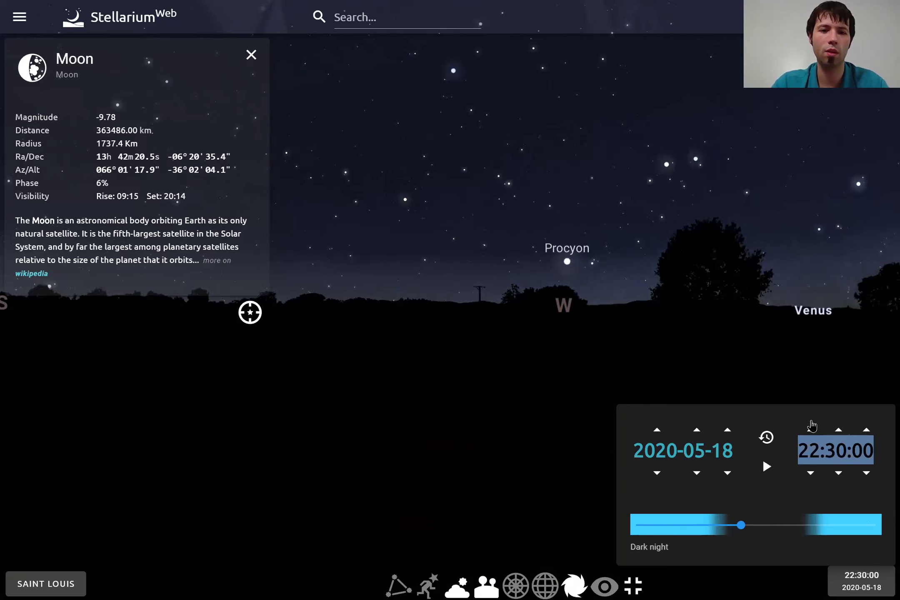
key("space")
key("Escape")
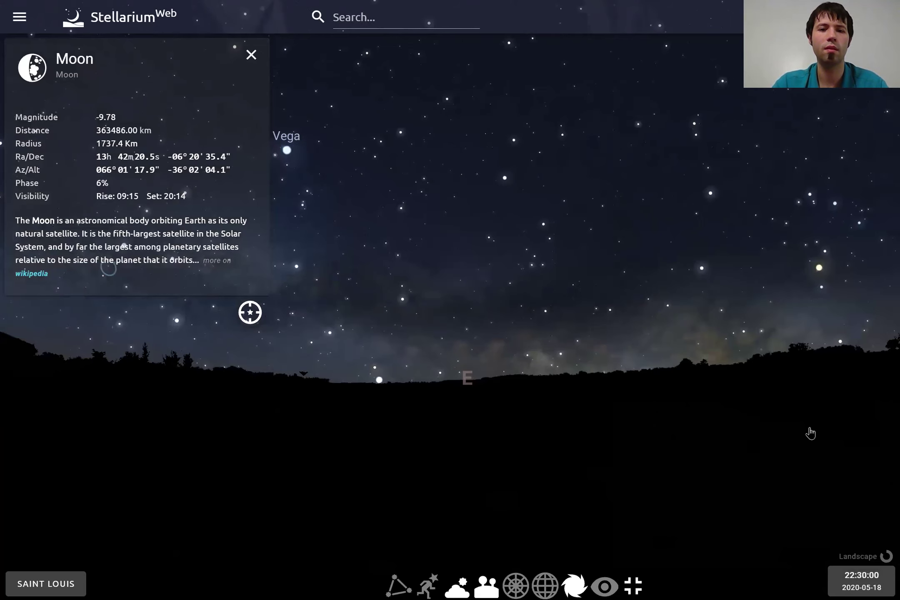
Survey the whole night sky from the eastern horizon around to the northern horizon, including the objects below ground
scroll(811, 433, "down", 5)
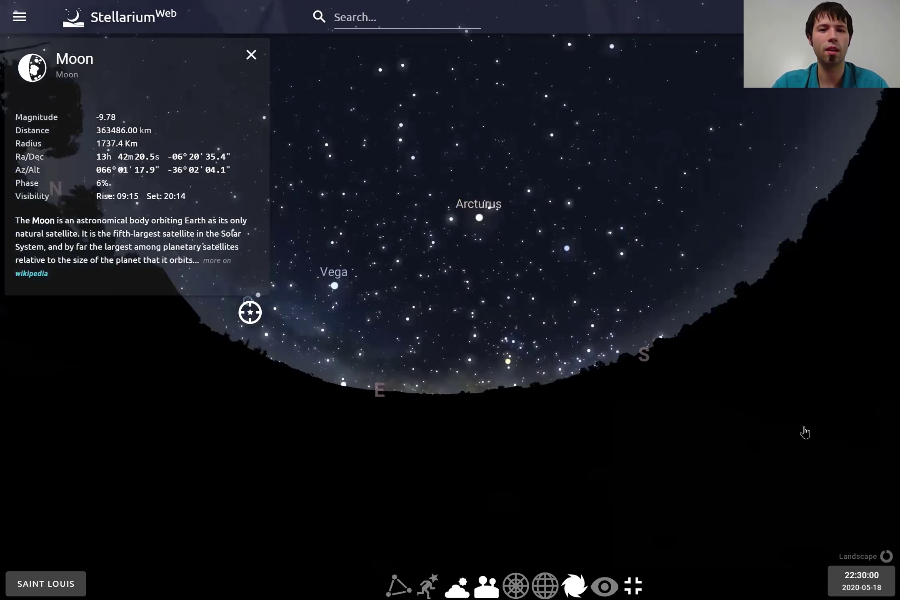
scroll(804, 432, "down", 3)
scroll(809, 436, "down", 2)
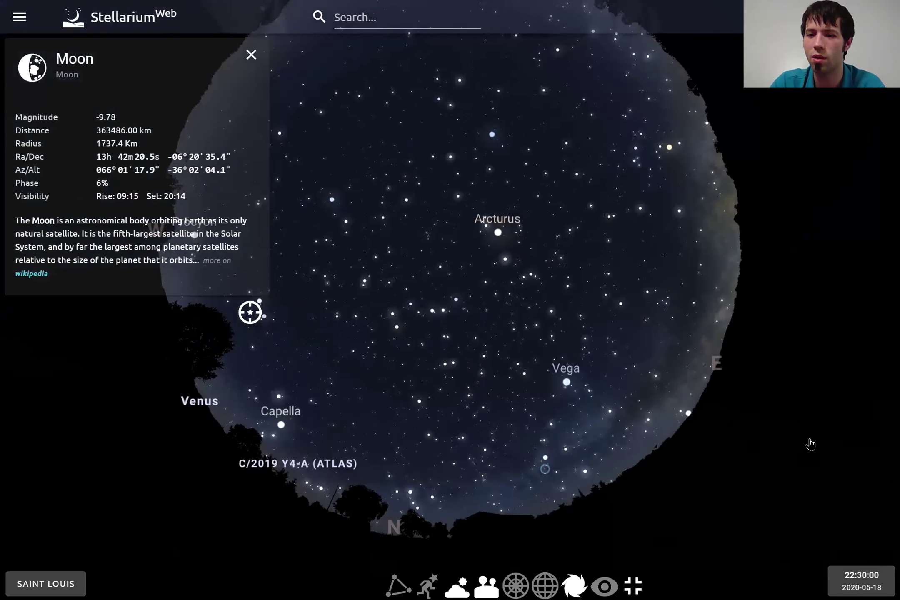
left_click_drag(809, 440, 809, 432)
scroll(810, 430, "up", 2)
scroll(815, 434, "up", 1)
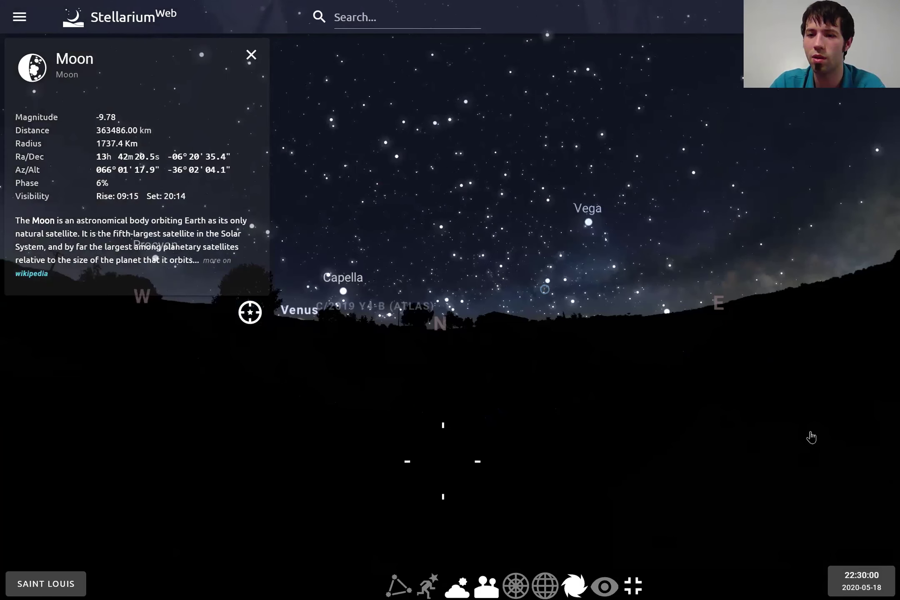
left_click_drag(812, 437, 796, 400)
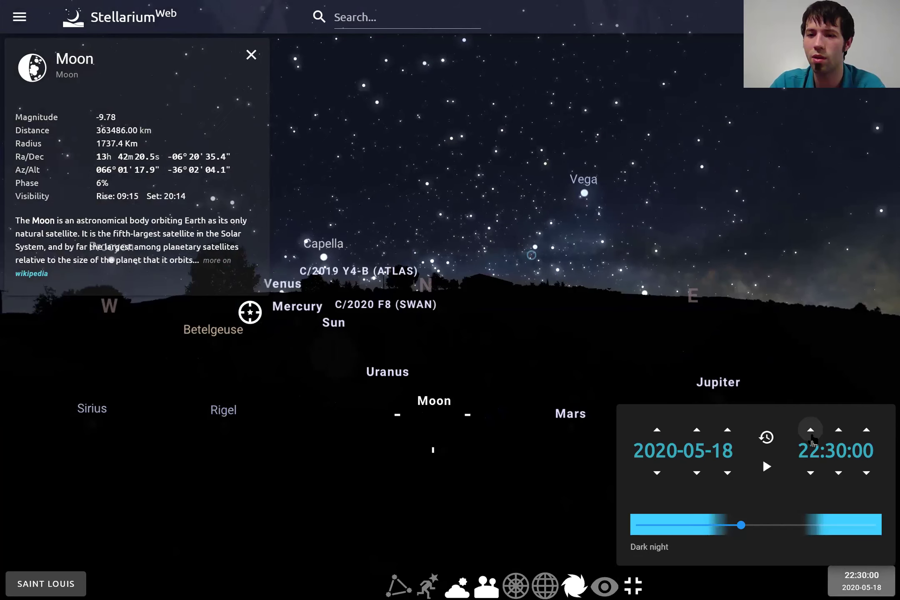
Advance the time hour by hour through the night to 05:30:00 on 2020-05-19 to follow the planets and Moon to dawn
left_click(811, 433)
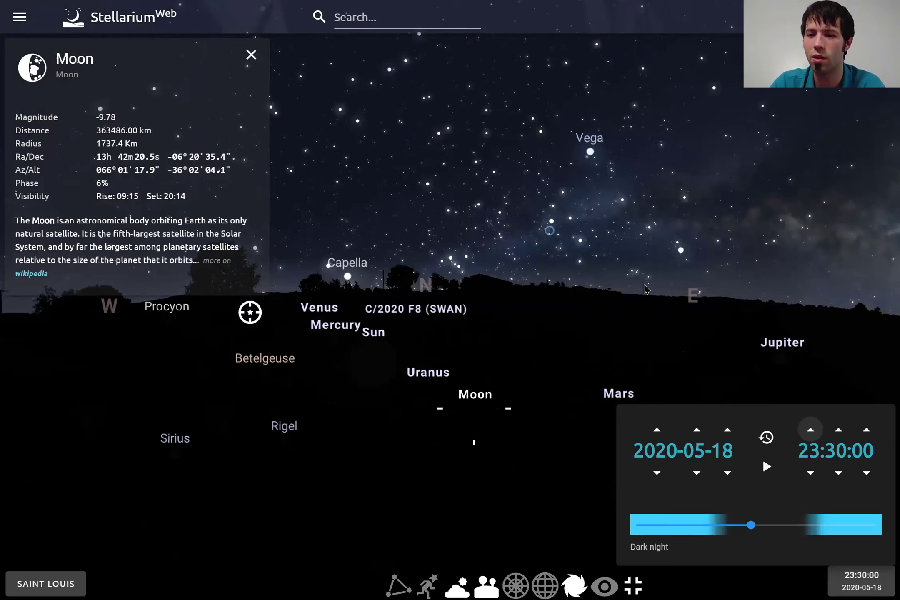
key("Return")
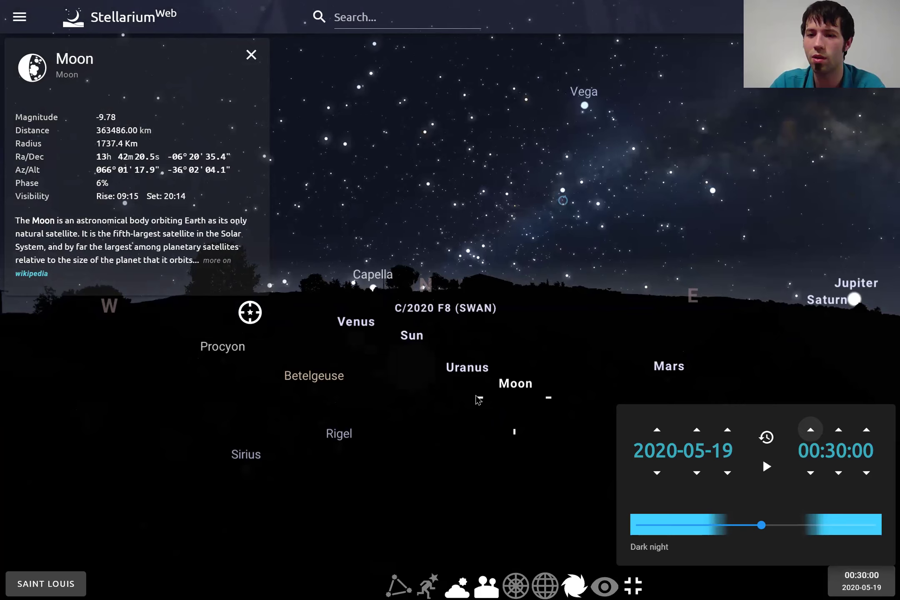
key("Return")
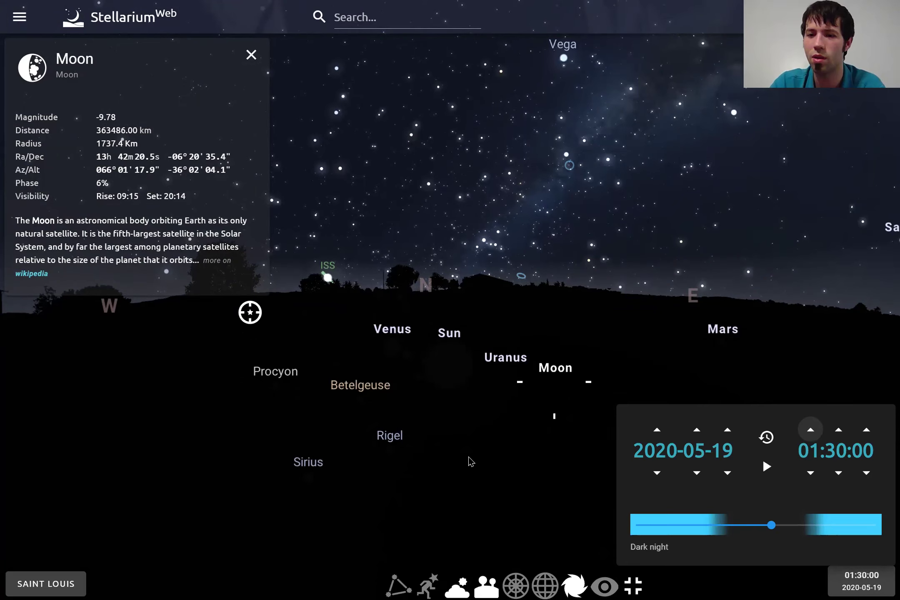
key("Return")
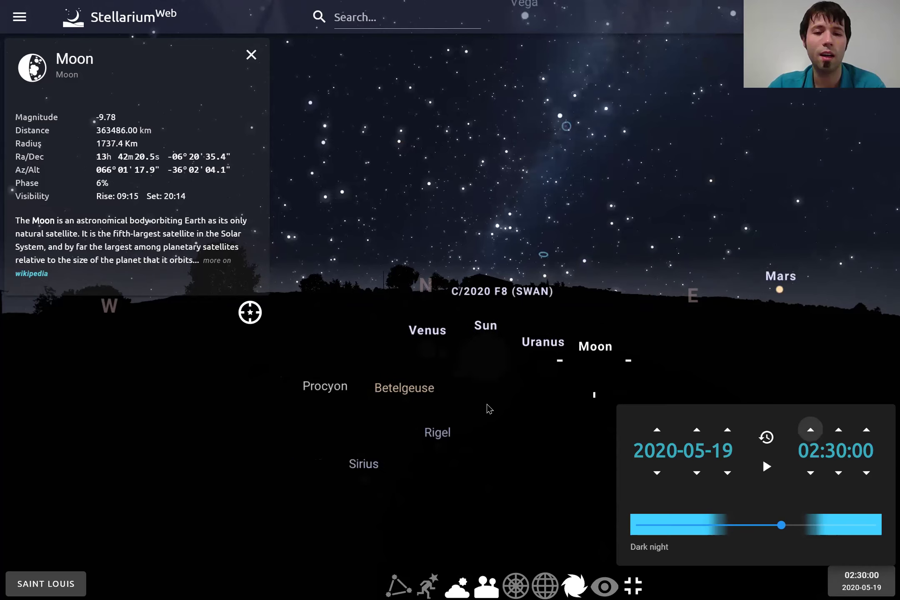
key("Return")
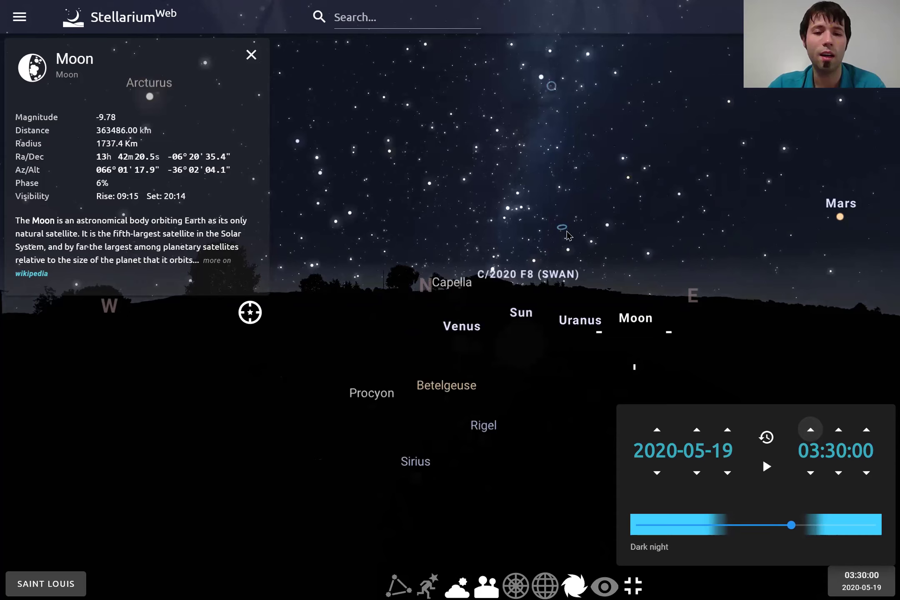
key("Return")
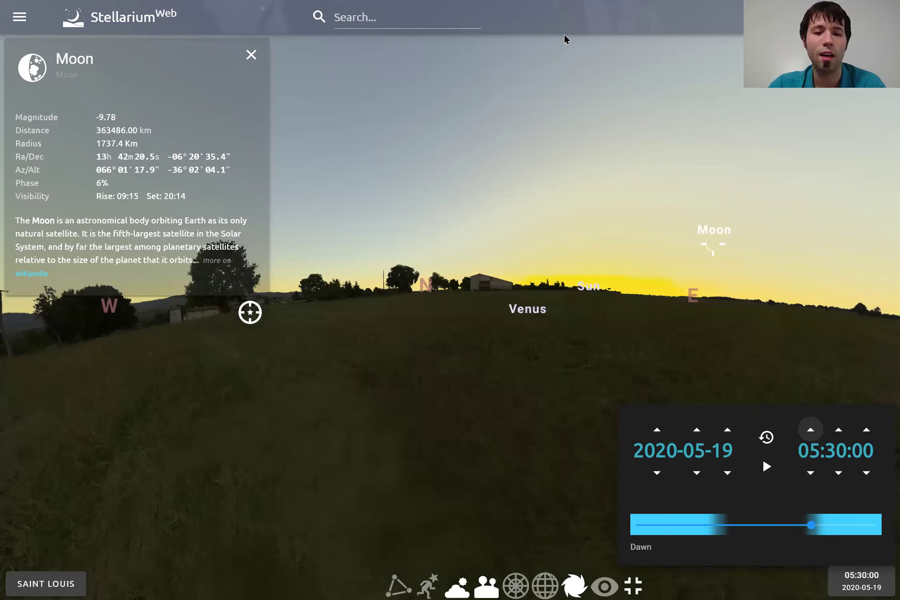
Center the view on the selected Moon and examine its crescent and its position above the eastern horizon at dawn
scroll(565, 39, "down", 3)
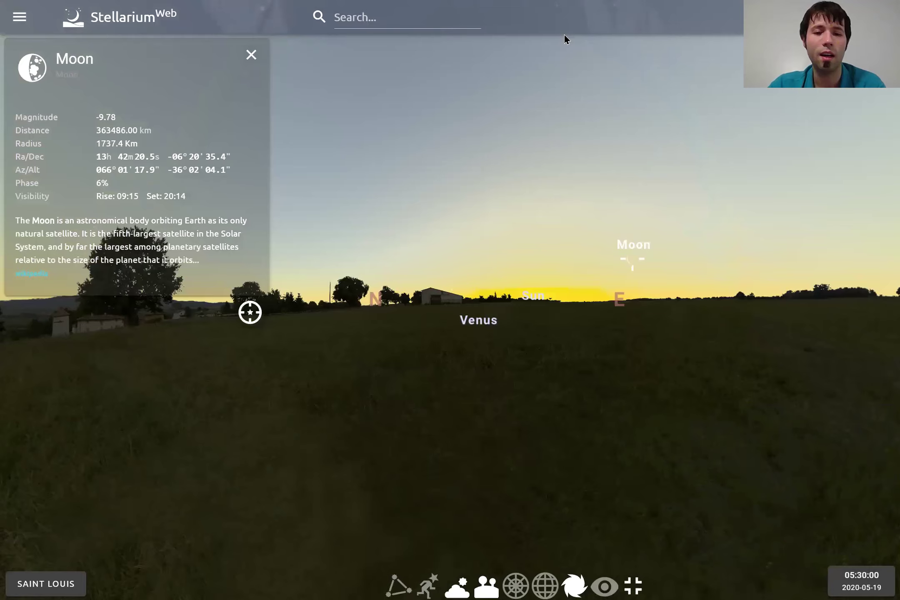
key("space")
scroll(566, 39, "up", 1)
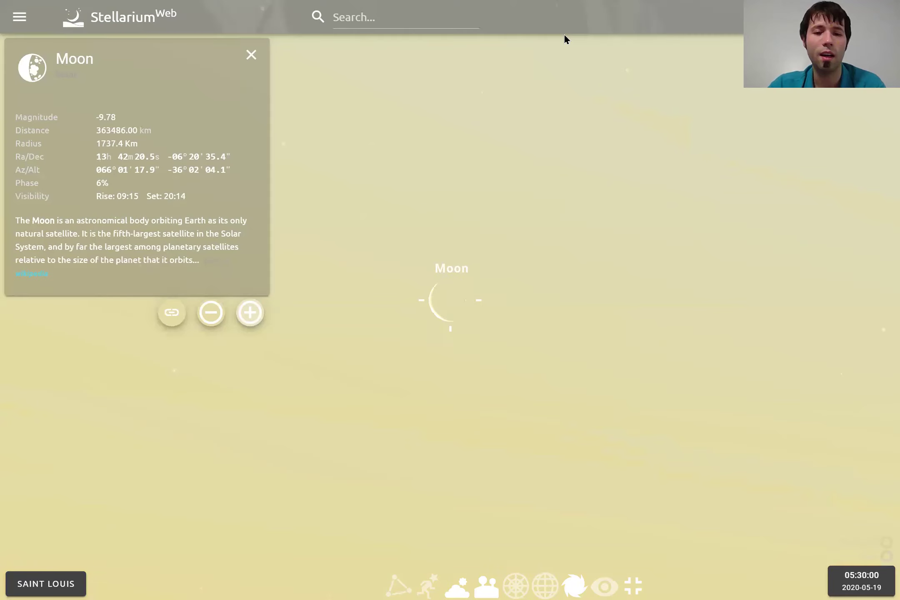
scroll(566, 38, "down", 2)
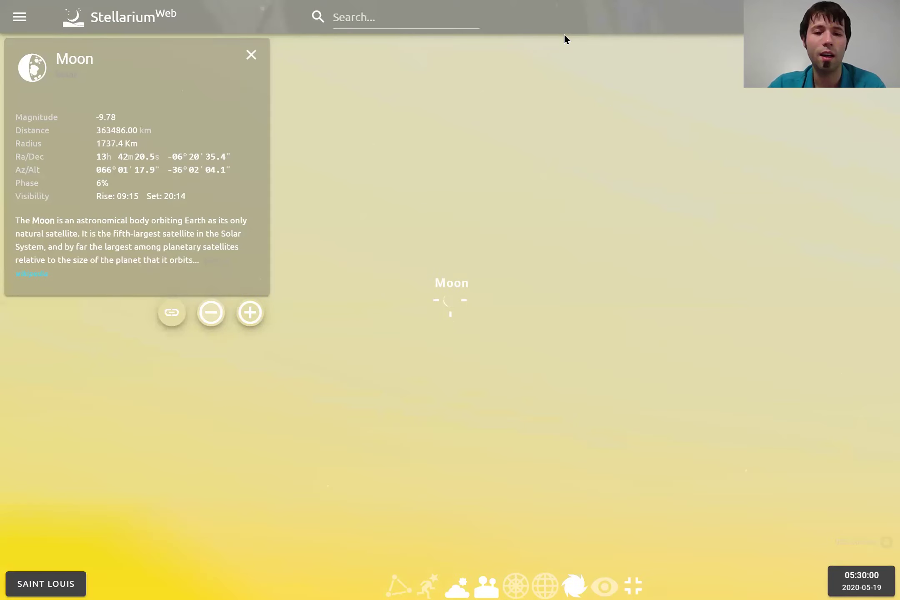
scroll(565, 39, "down", 3)
scroll(565, 39, "up", 2)
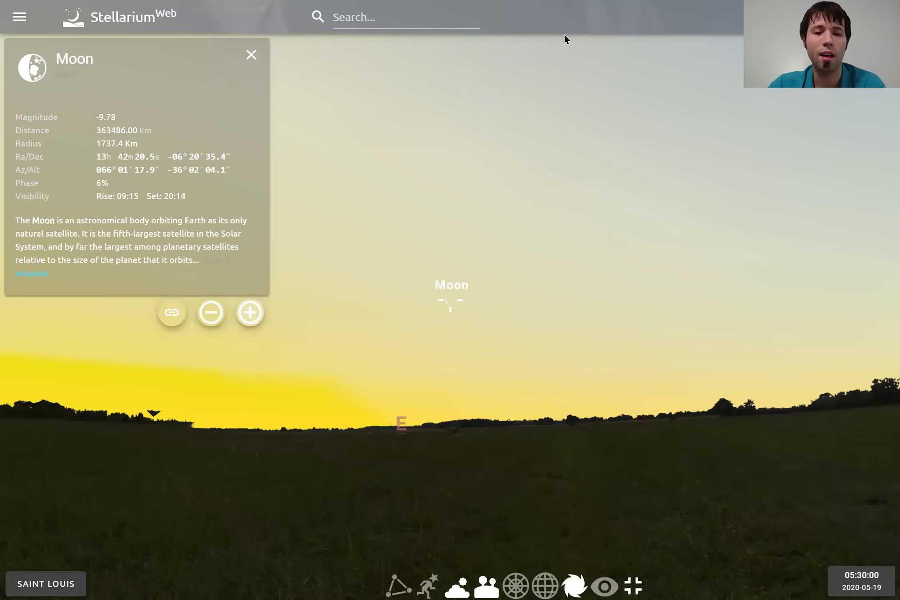
left_click_drag(565, 35, 576, 19)
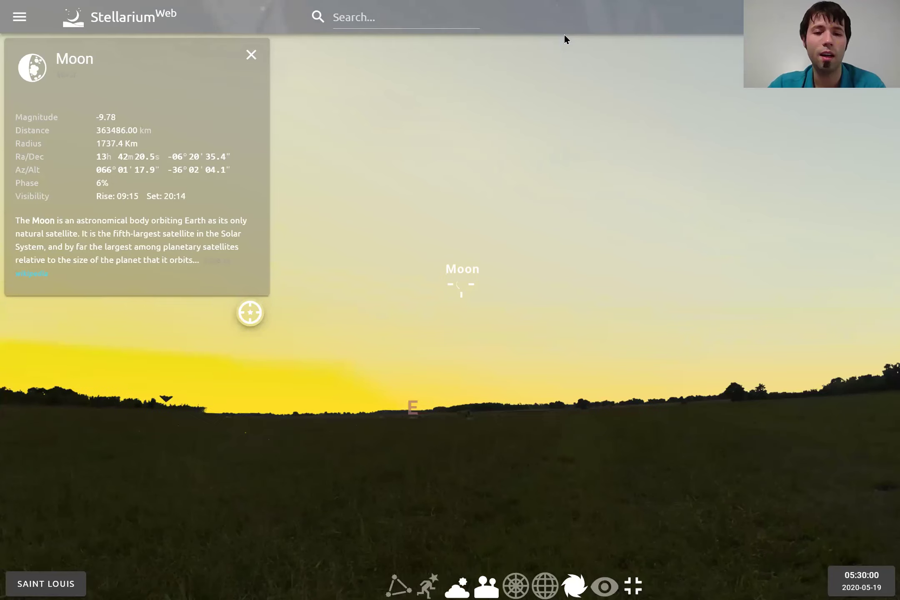